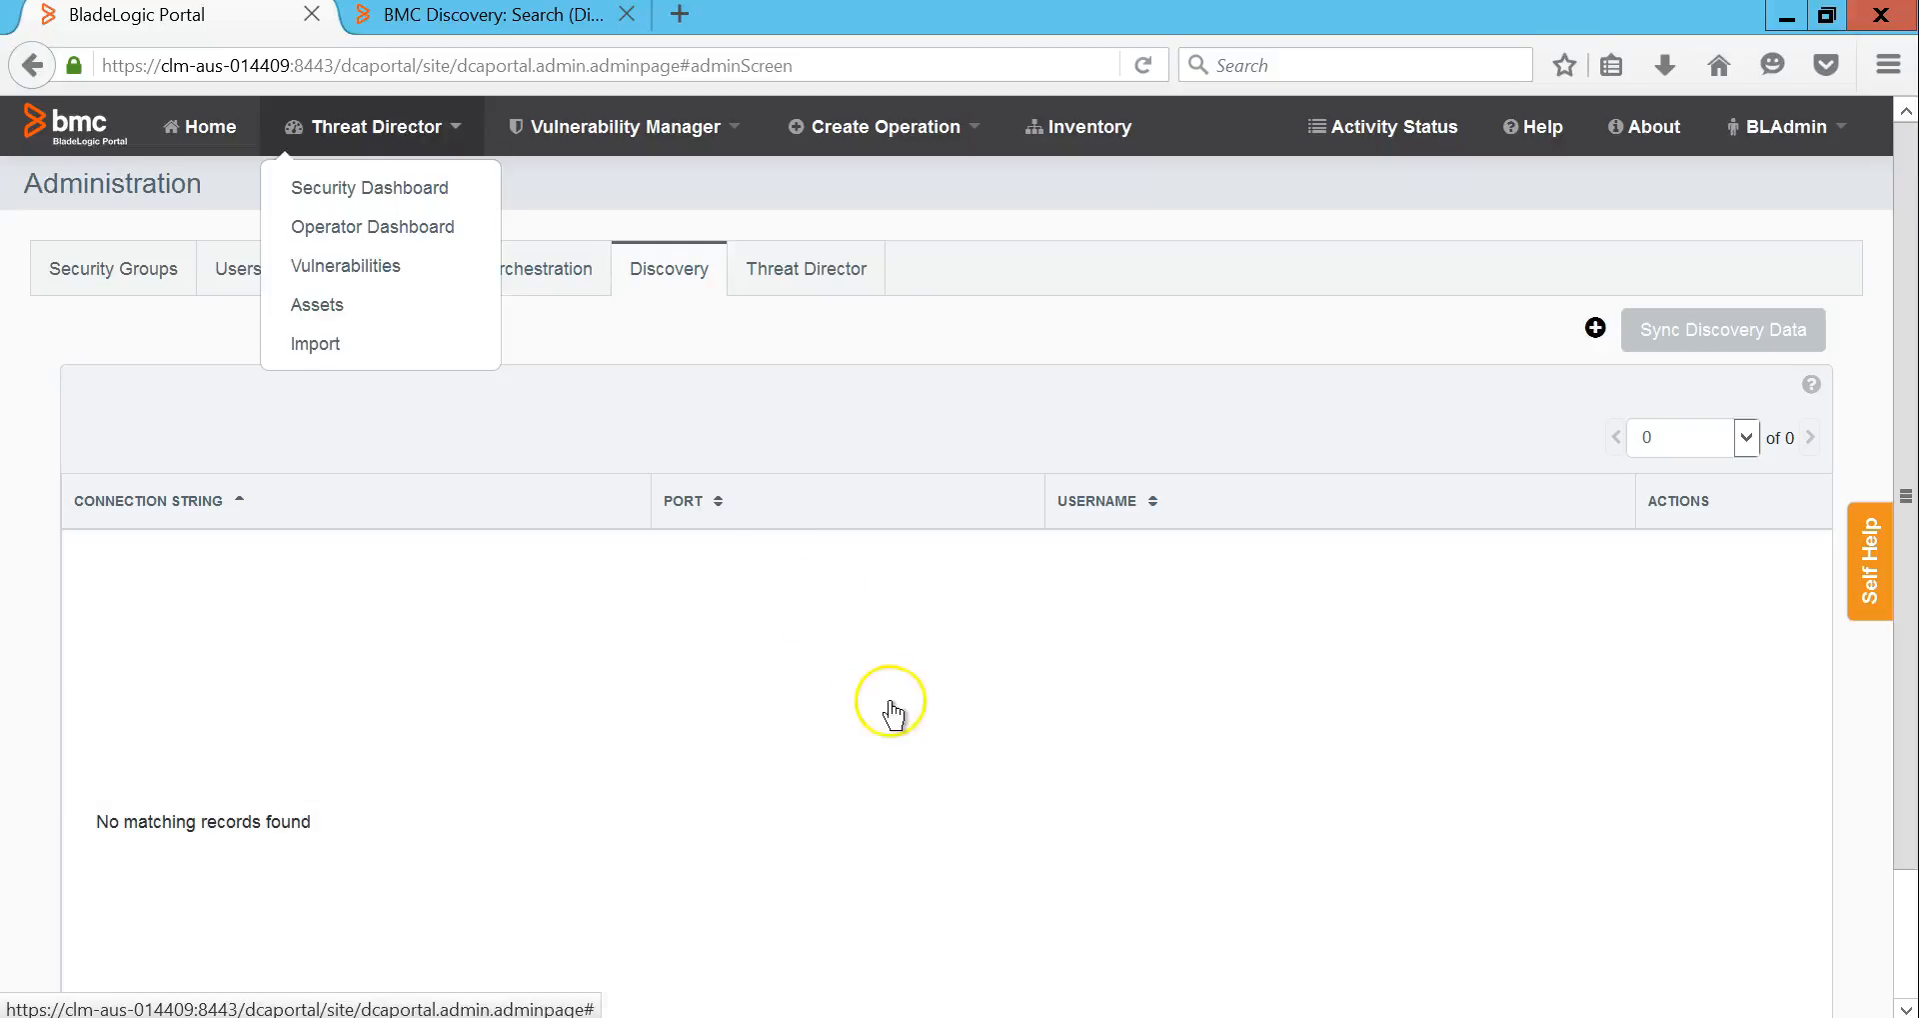
Step: Open the empty Create Discovery Connection form from Administration > Discovery
{"action": "left_click", "coordinate": [1596, 330]}
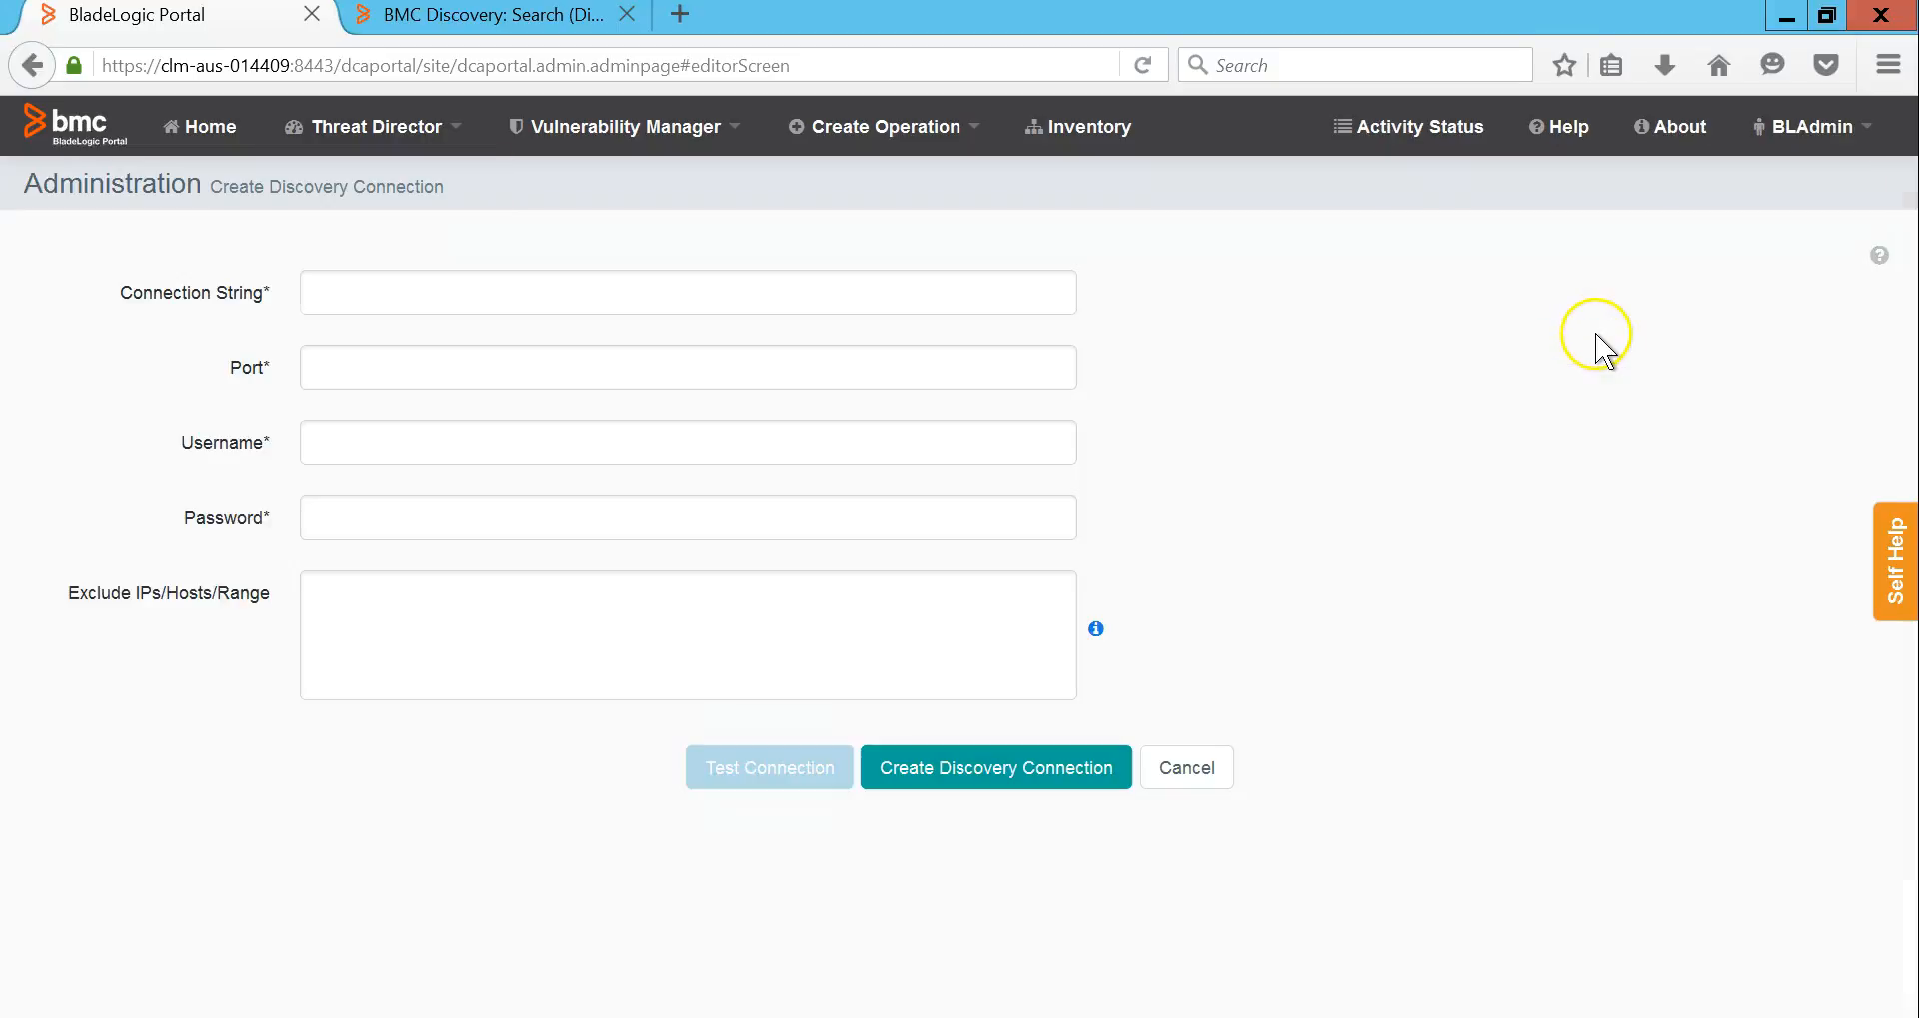
{"action": "left_click", "coordinate": [1019, 293]}
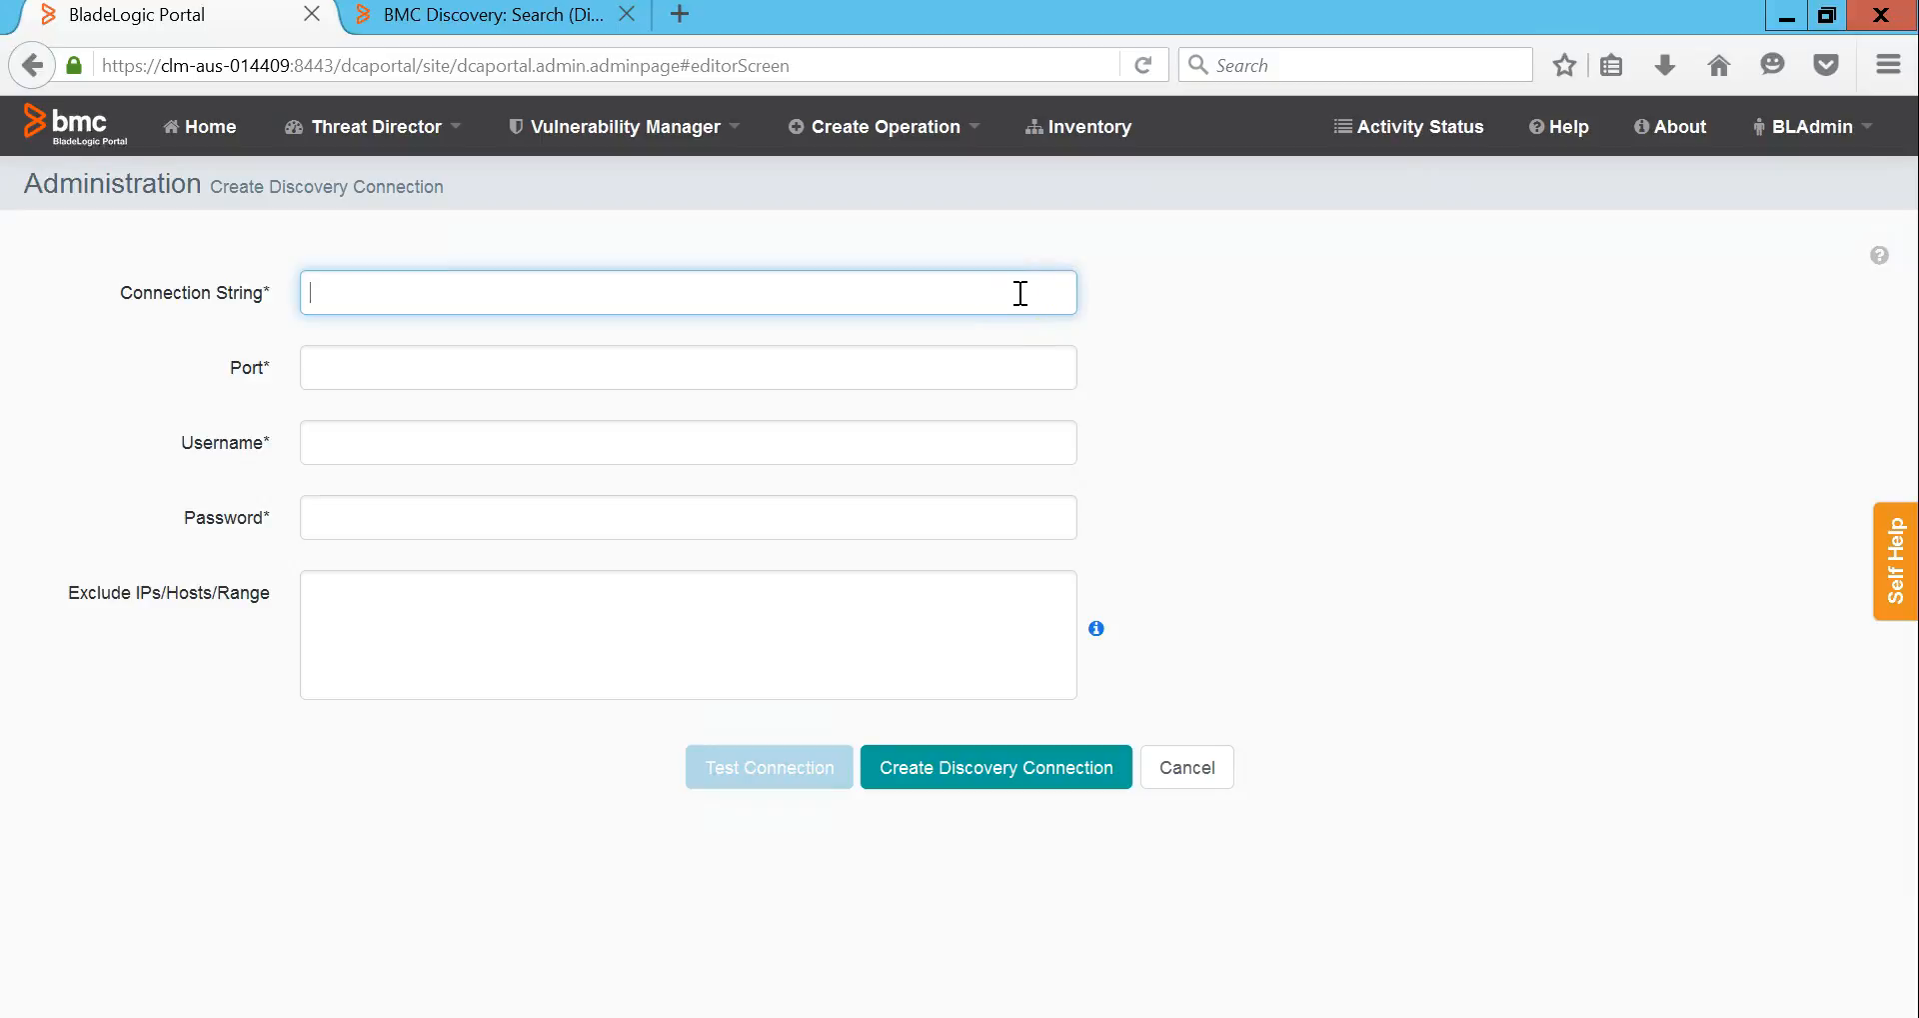
{"action": "type", "text": "https://172.19.145.220"}
{"action": "key", "text": "Tab"}
{"action": "type", "text": "443"}
{"action": "key", "text": "Tab"}
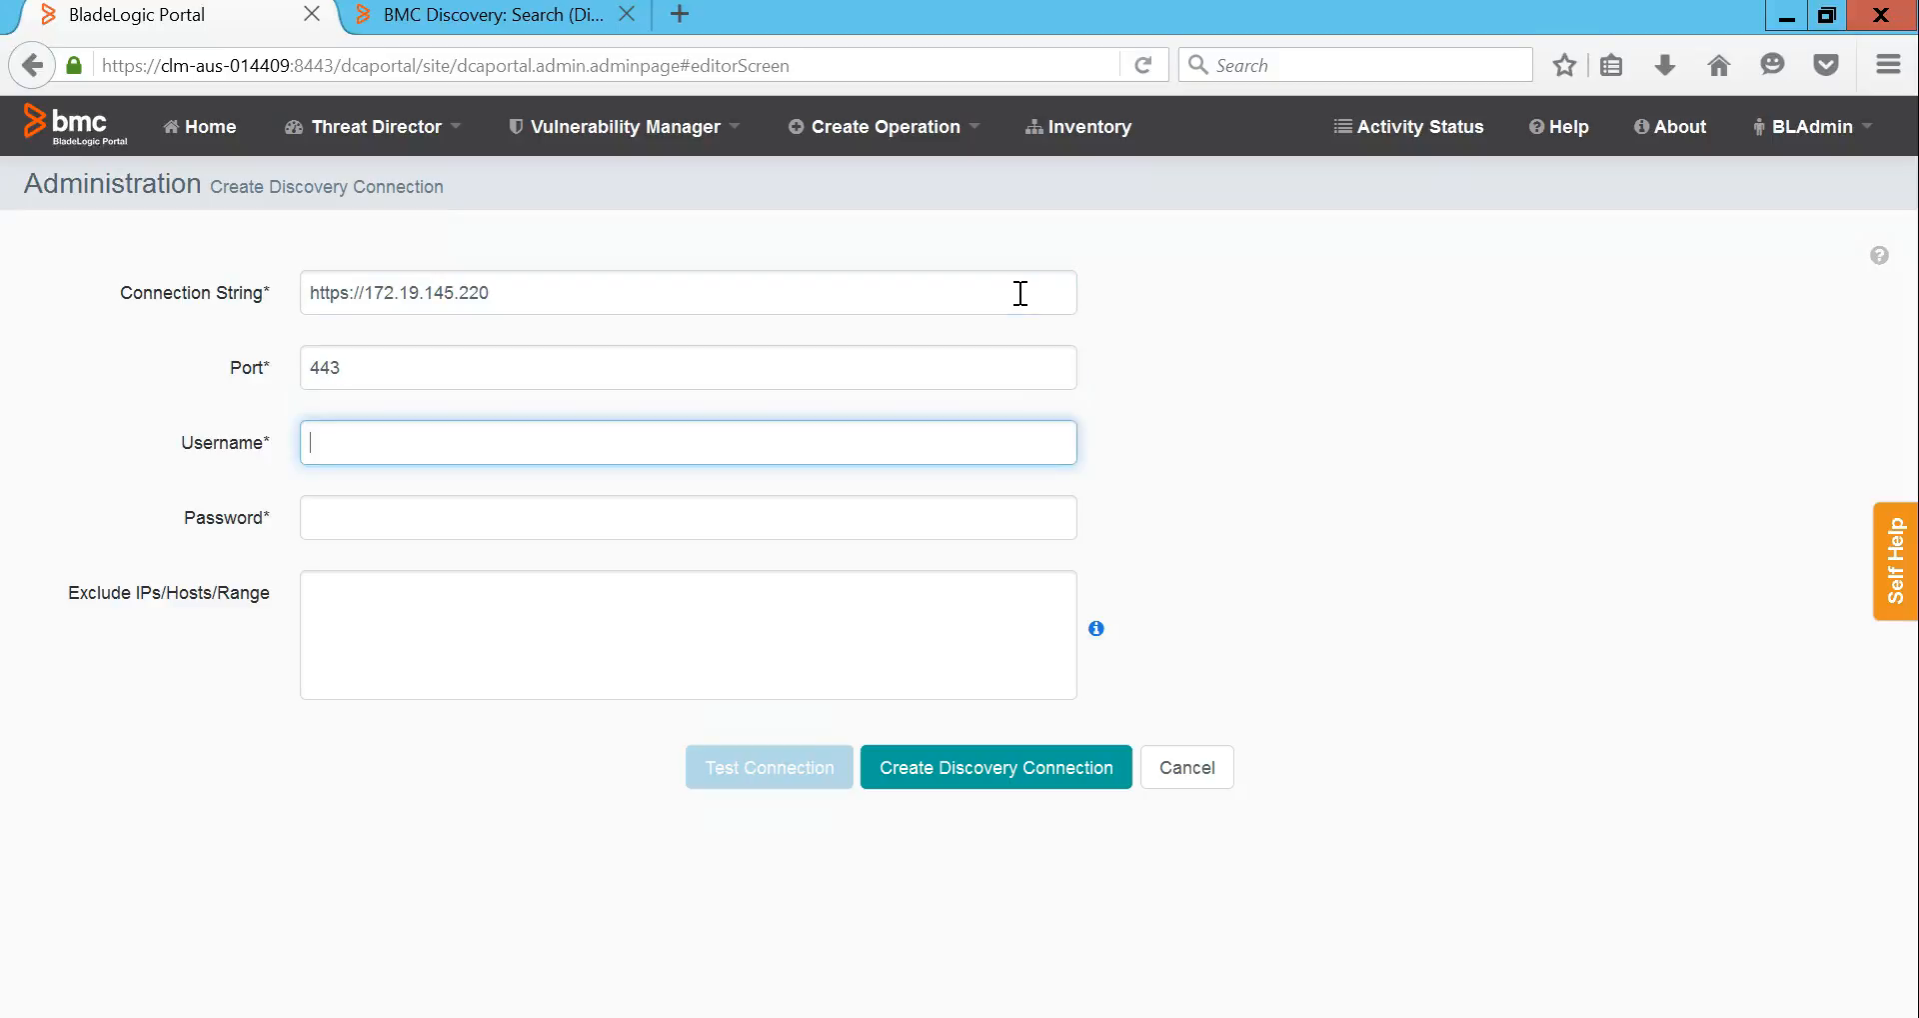
{"action": "type", "text": "system"}
{"action": "key", "text": "Tab"}
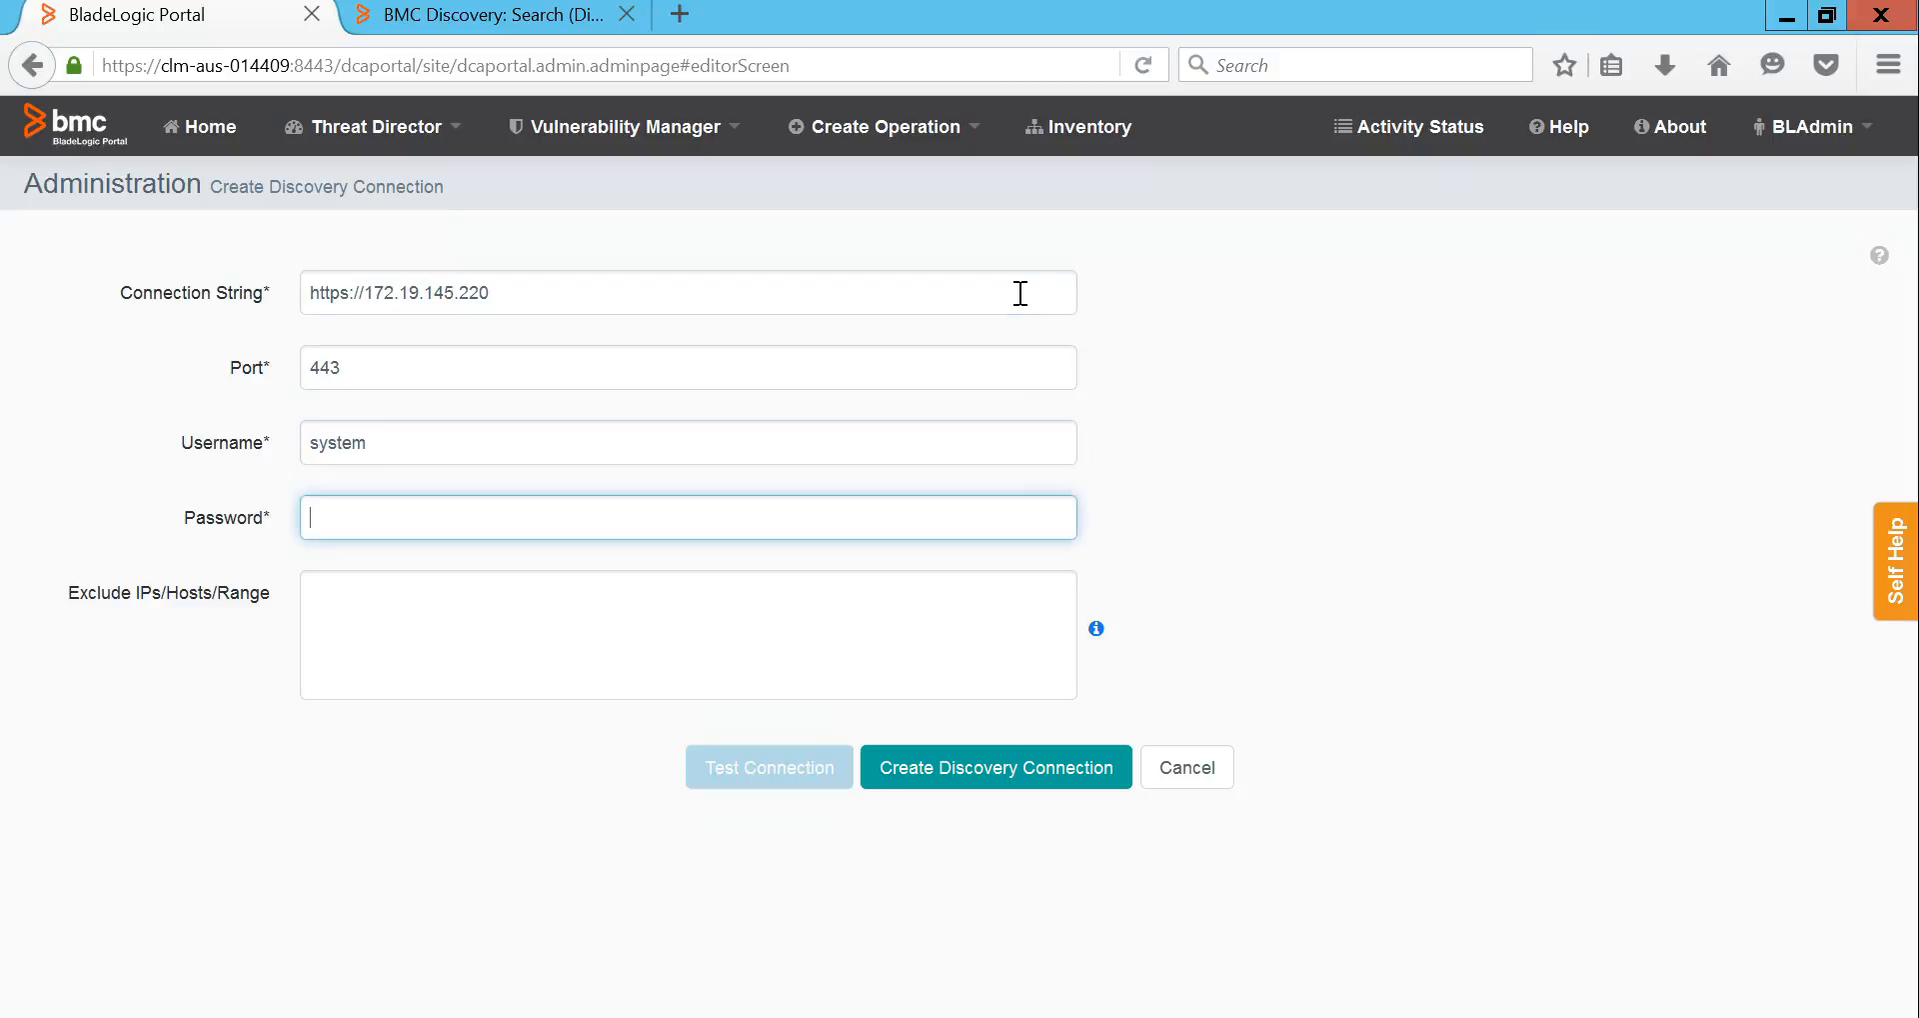
{"action": "type", "text": "•••••••••"}
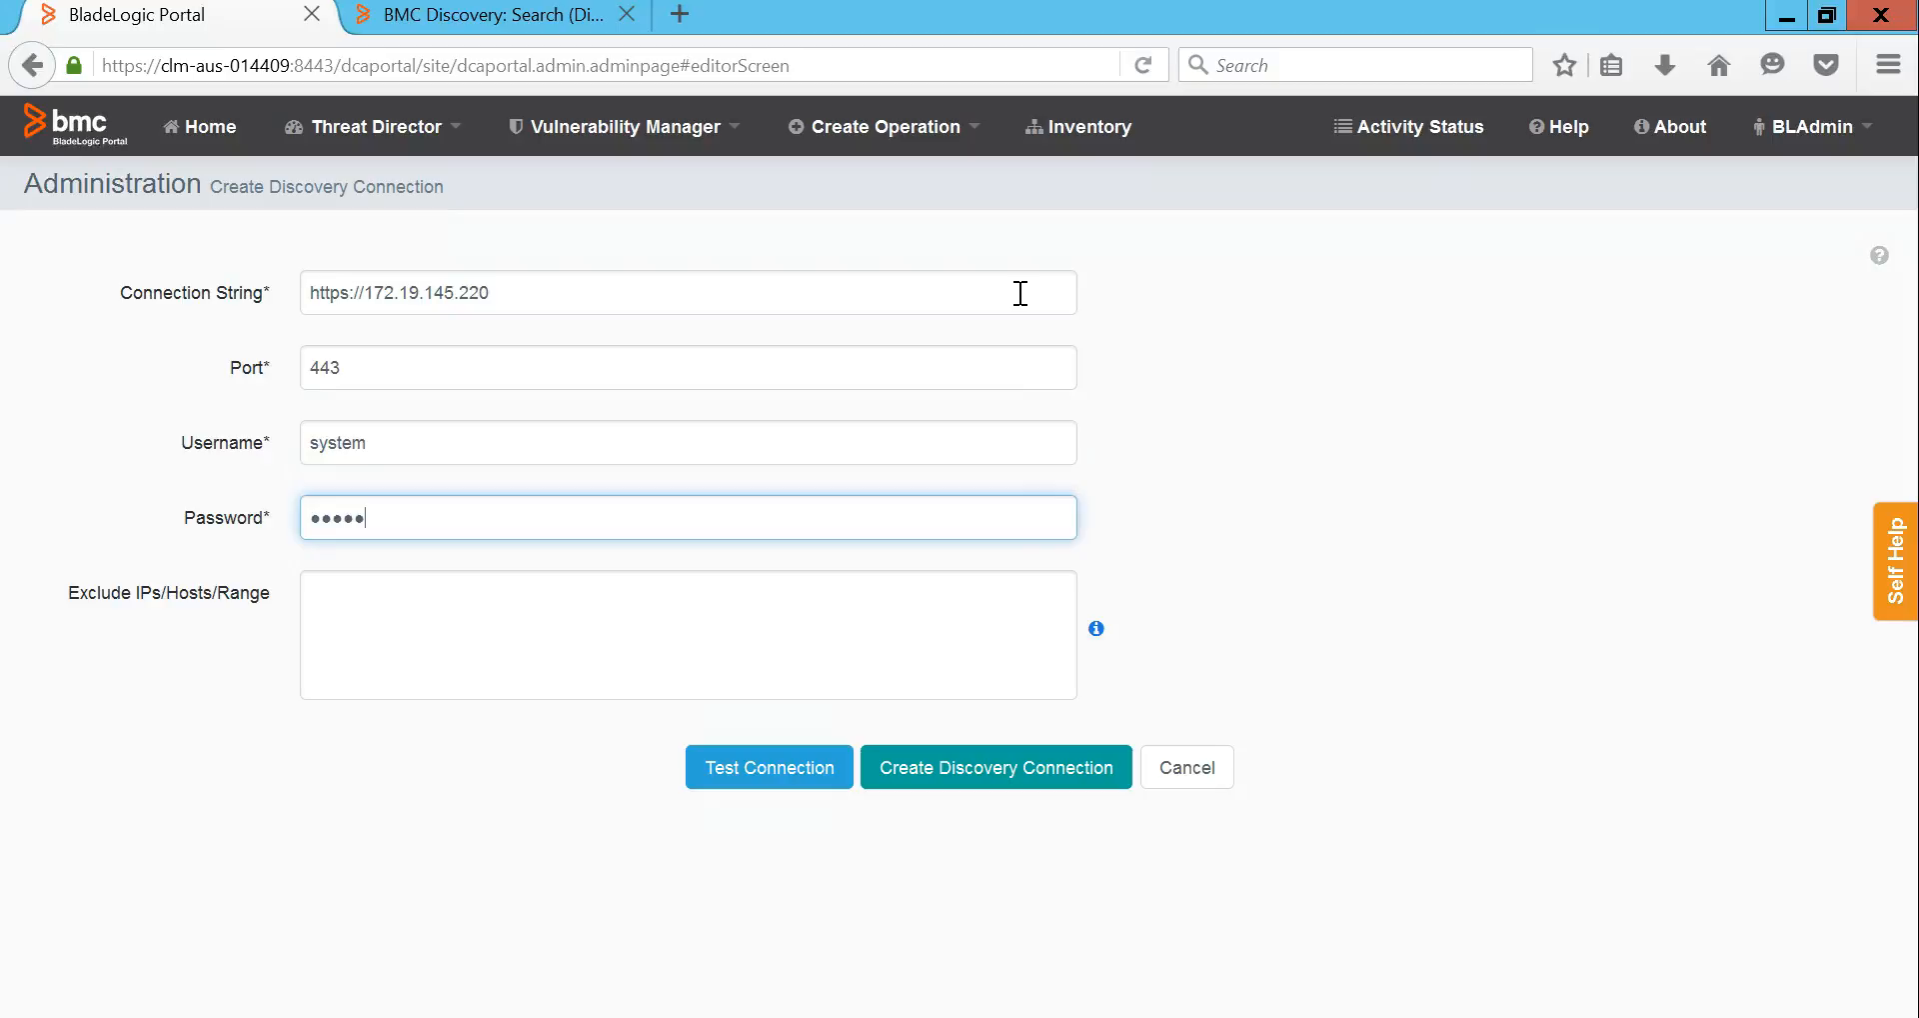
{"action": "left_click", "coordinate": [766, 785]}
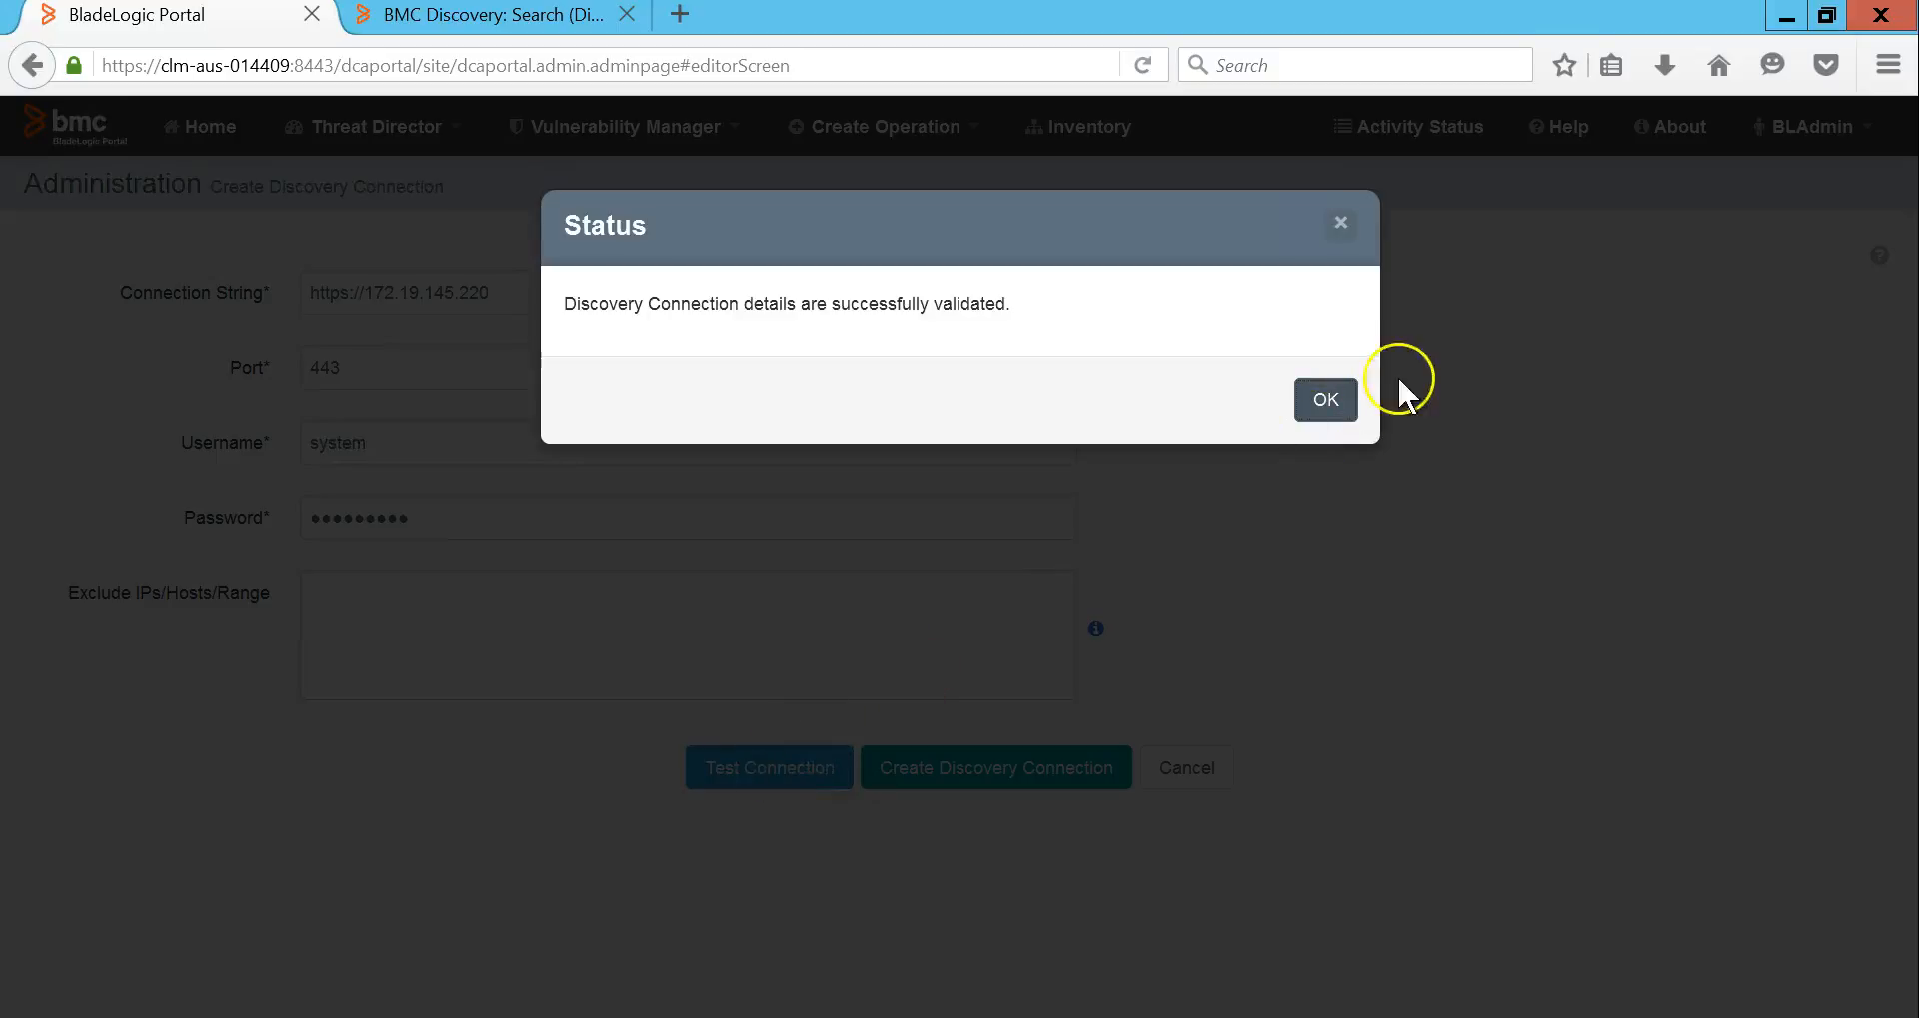
{"action": "left_click", "coordinate": [1330, 405]}
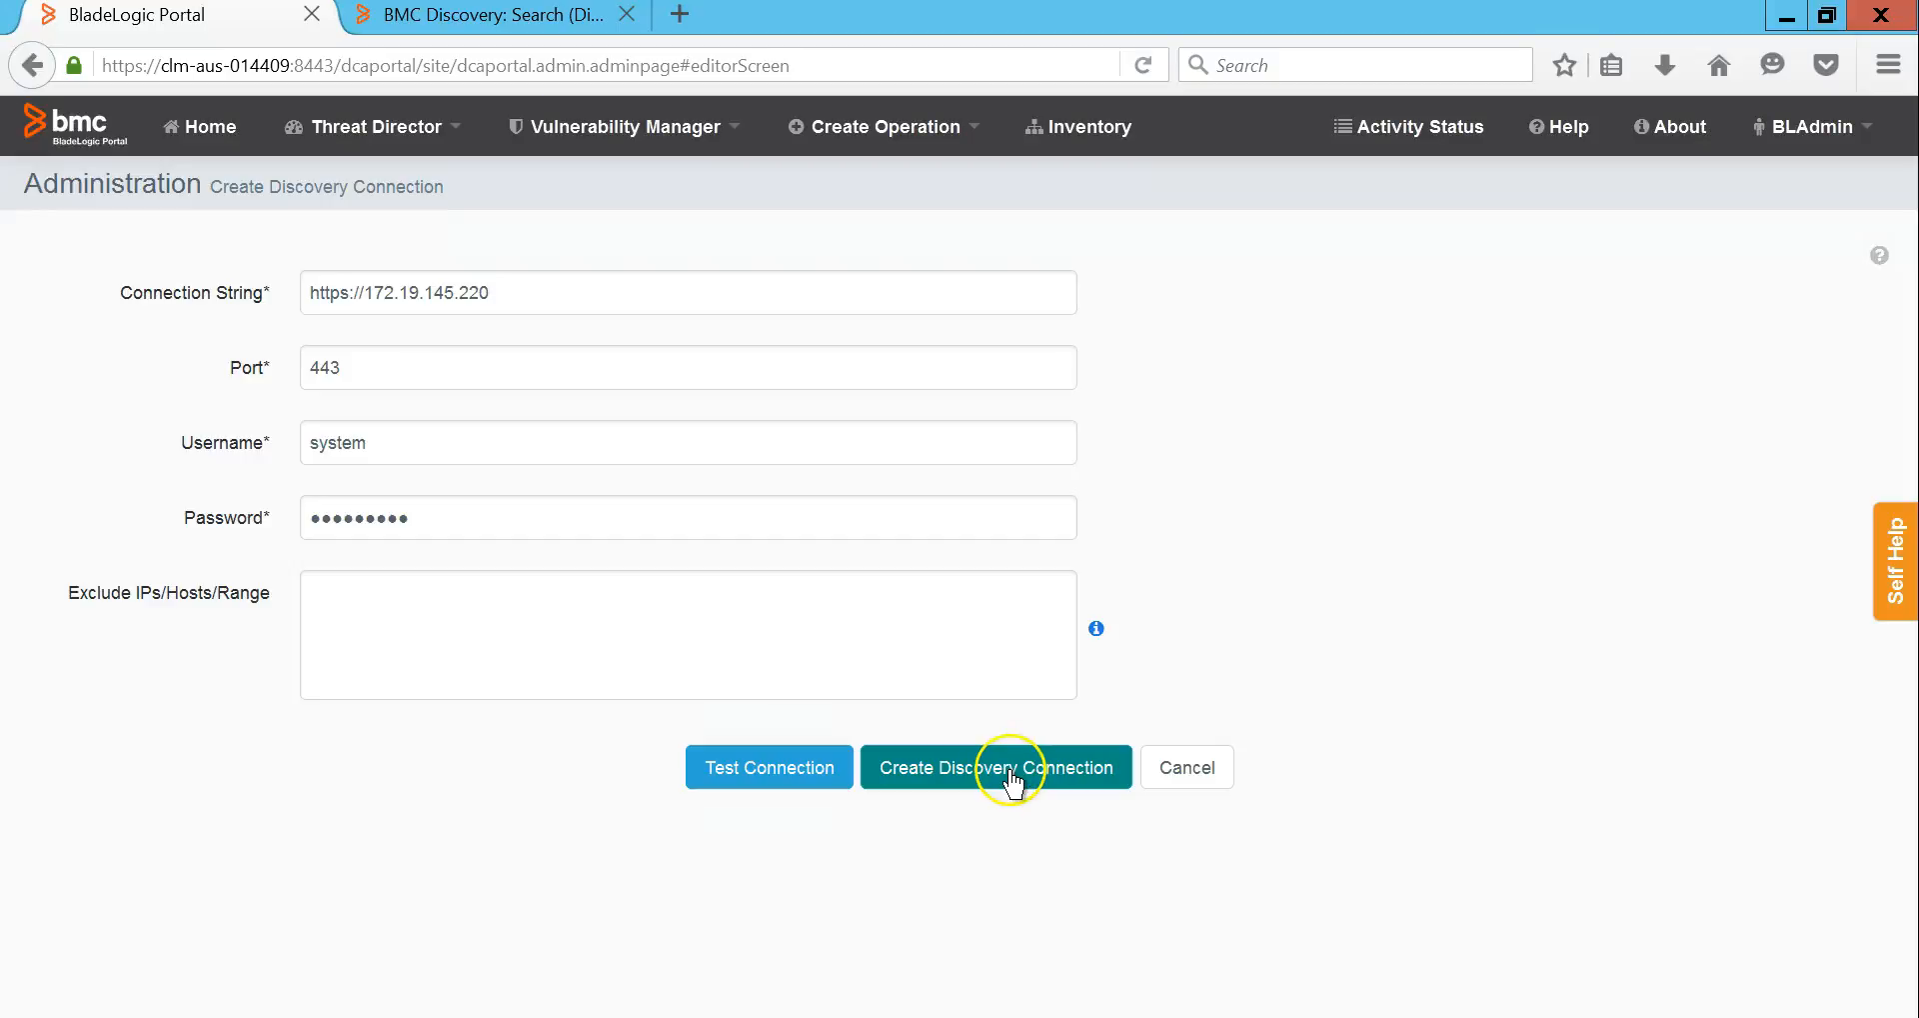
Step: Save the new Discovery connection and go to the Threat Director Operator Dashboard
{"action": "left_click", "coordinate": [1011, 772]}
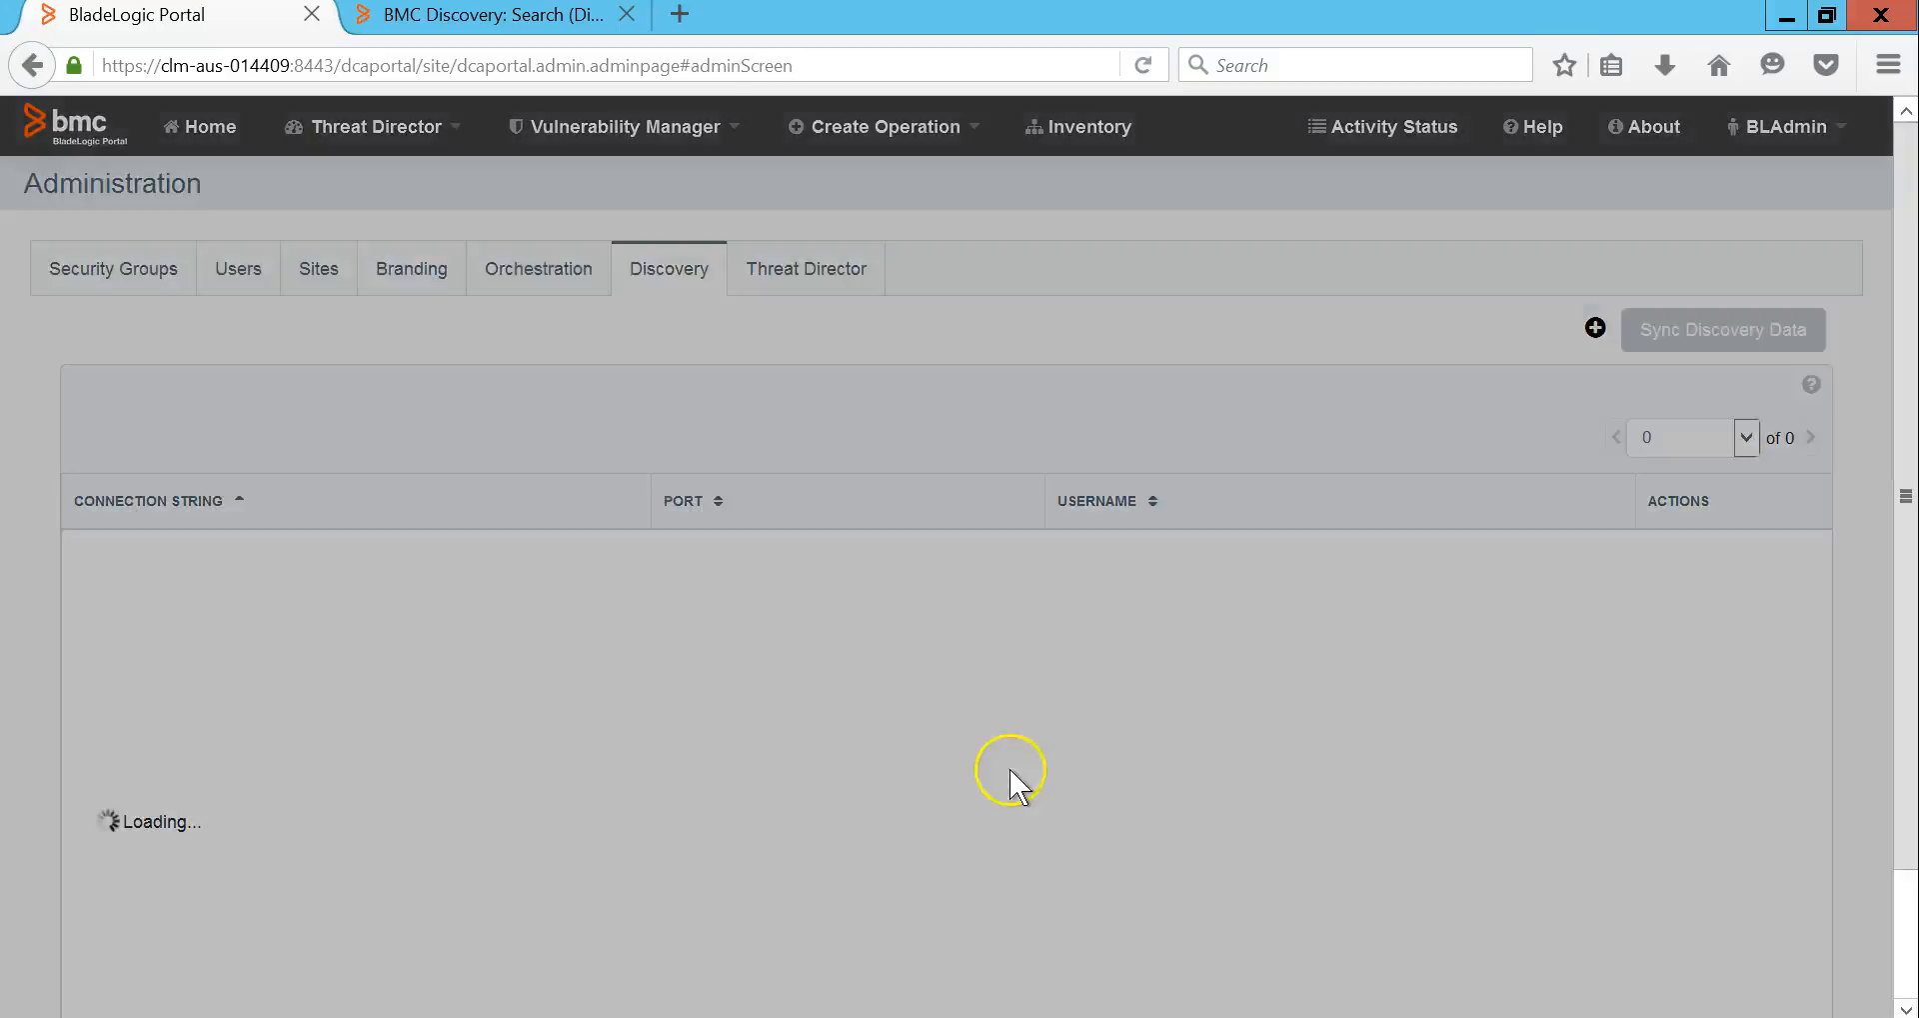
{"action": "left_click", "coordinate": [1310, 432]}
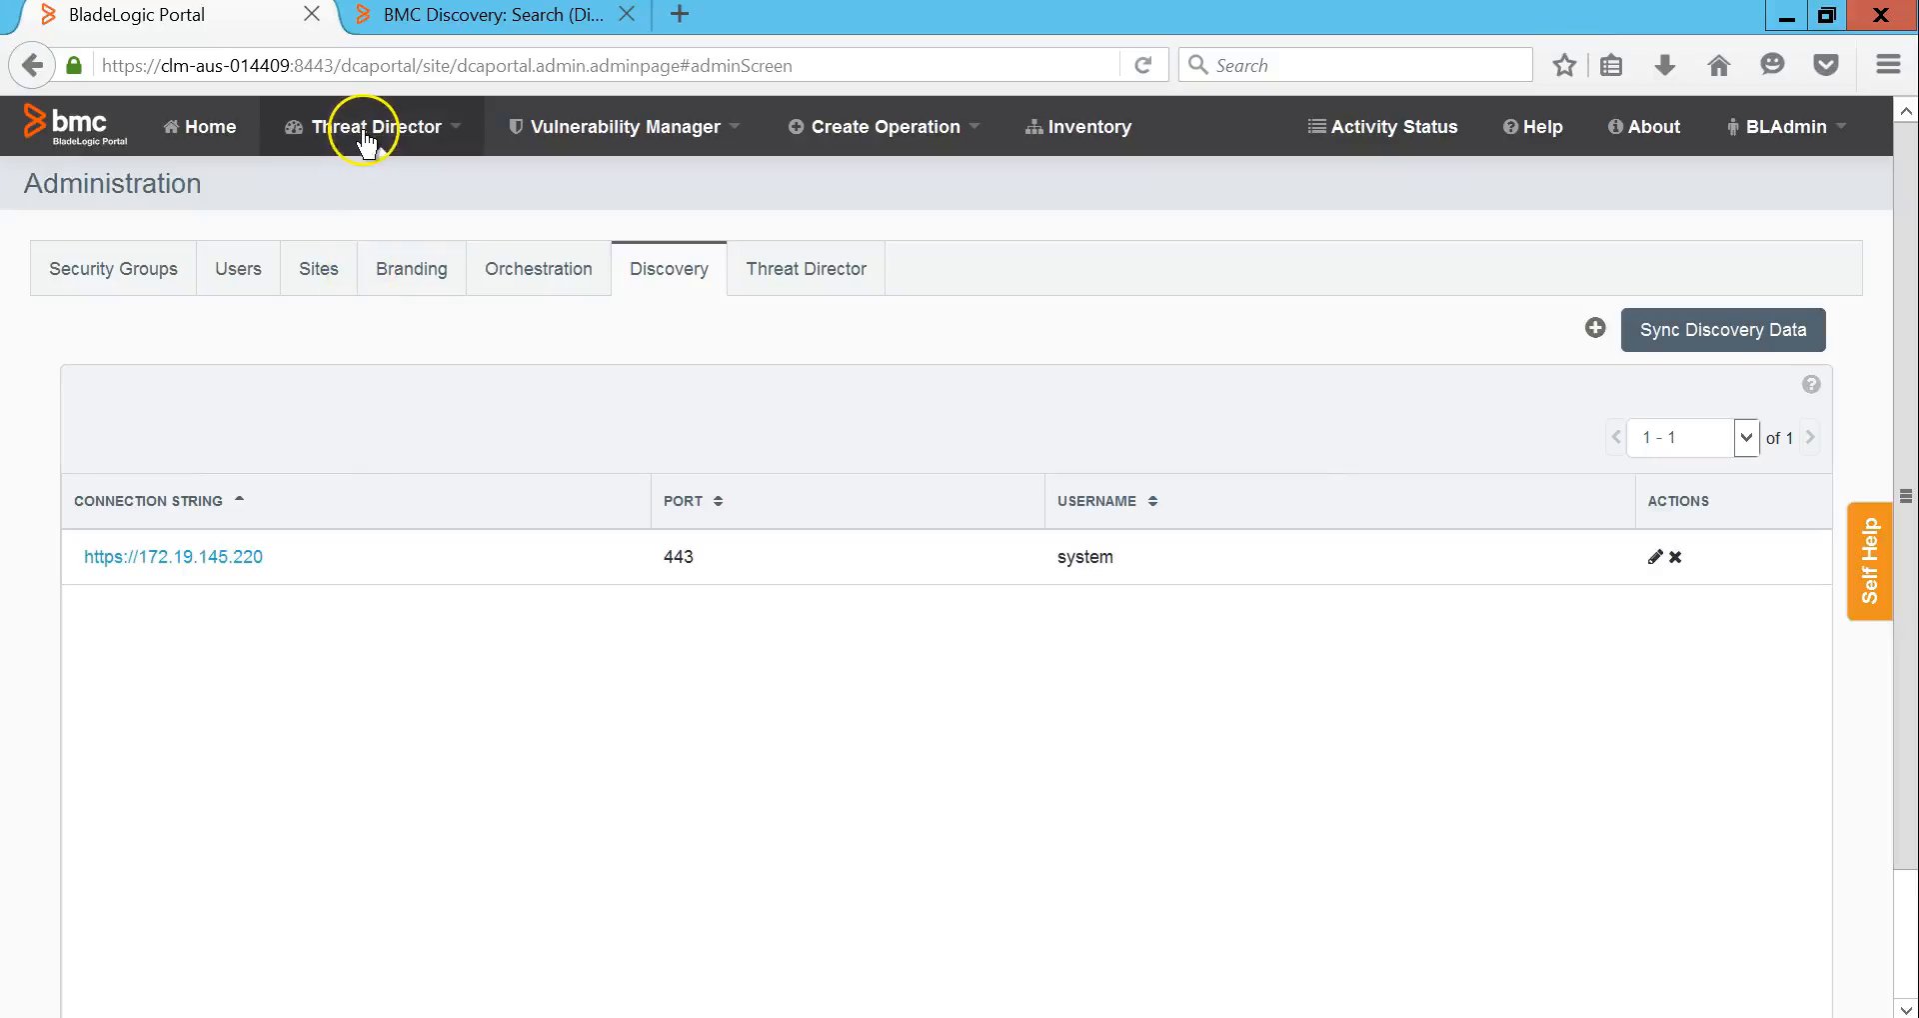
{"action": "left_click", "coordinate": [366, 138]}
{"action": "left_click", "coordinate": [375, 229]}
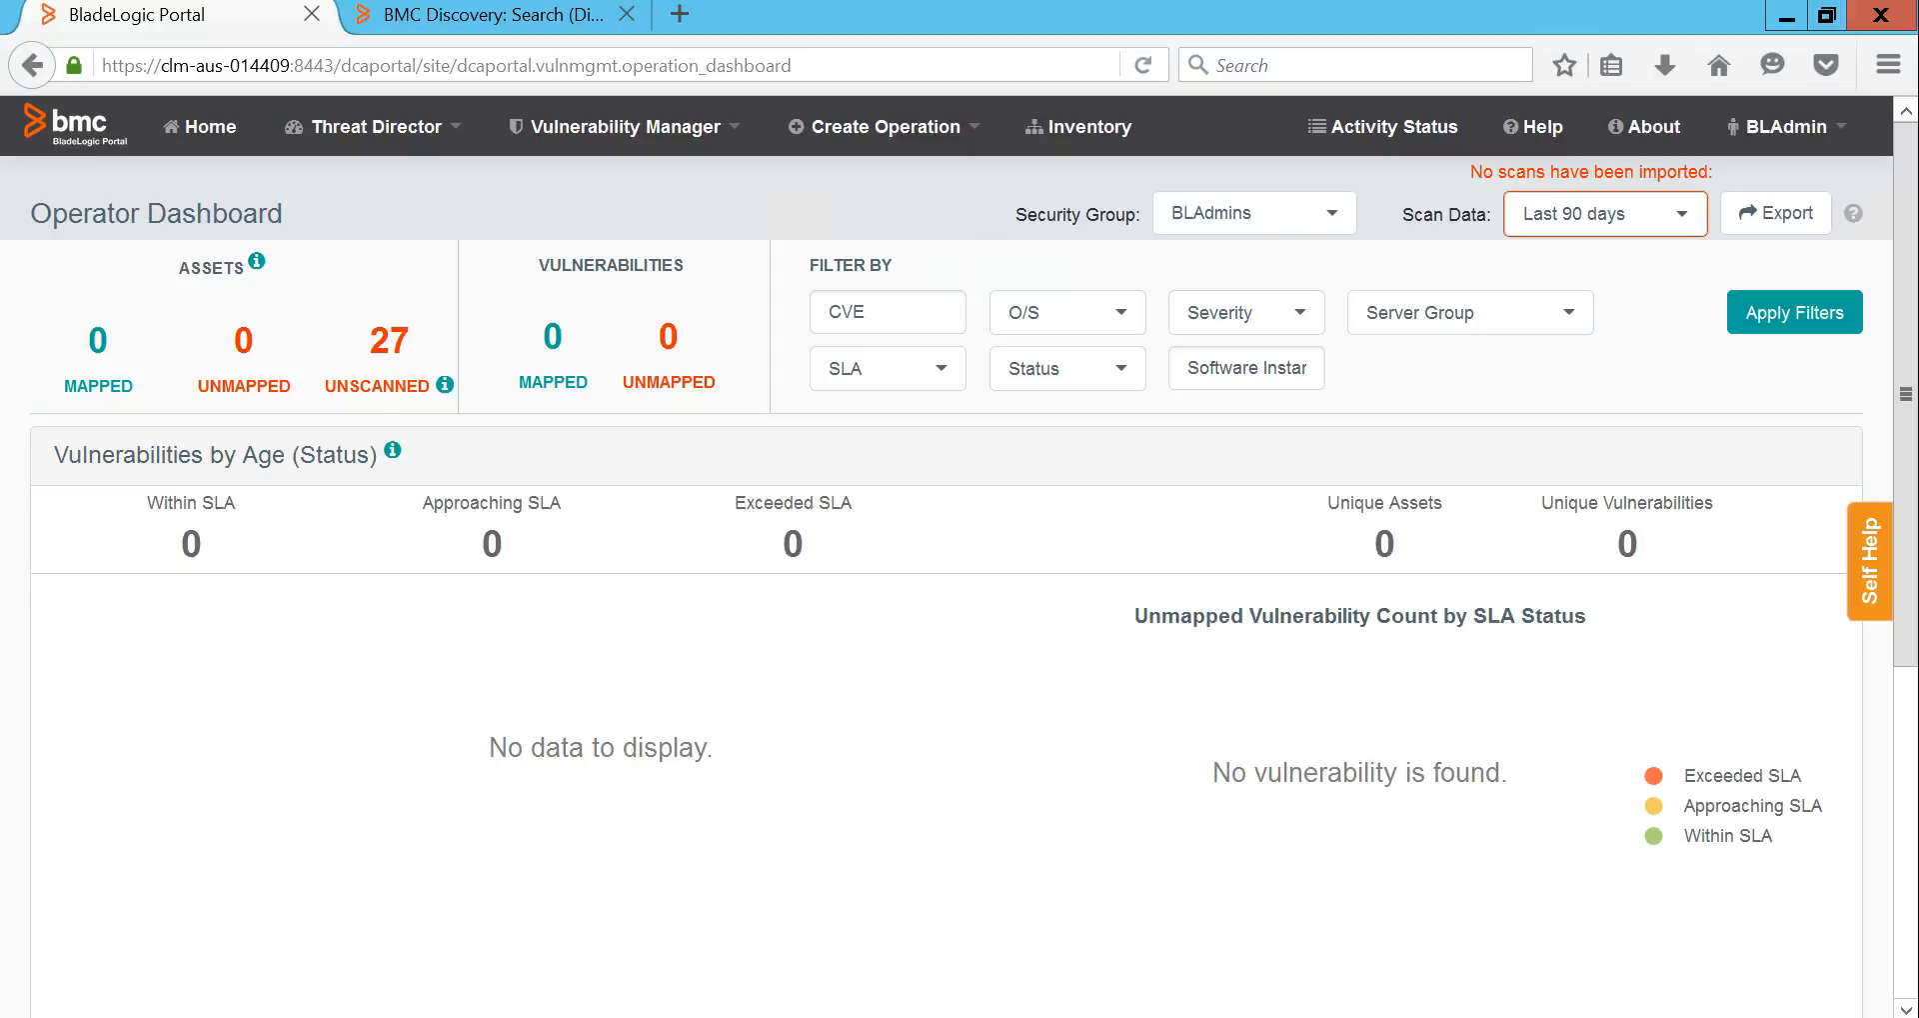
Step: Review the 27 unscanned assets, the software instance filter and the Scan Data ranges, changing nothing
{"action": "left_click_drag", "start_coordinate": [337, 385], "coordinate": [417, 385]}
{"action": "left_click", "coordinate": [1244, 375]}
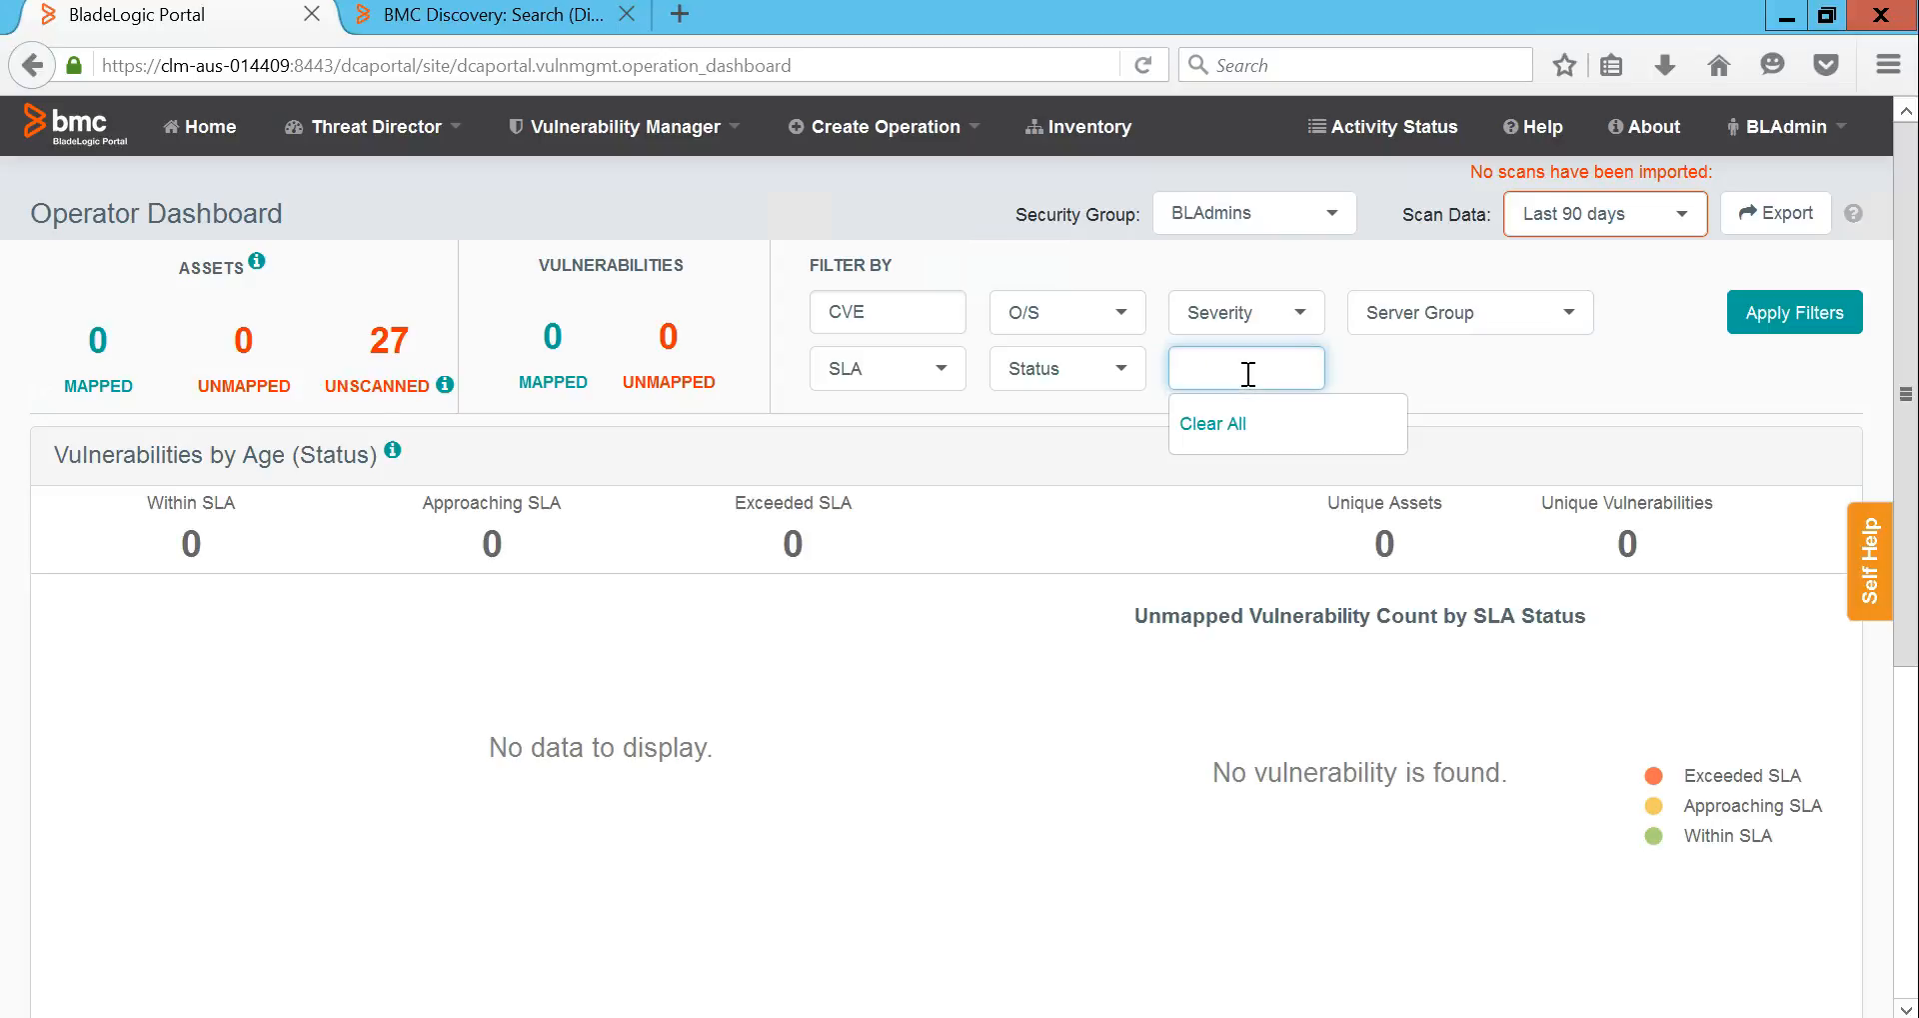
{"action": "left_click", "coordinate": [1037, 780]}
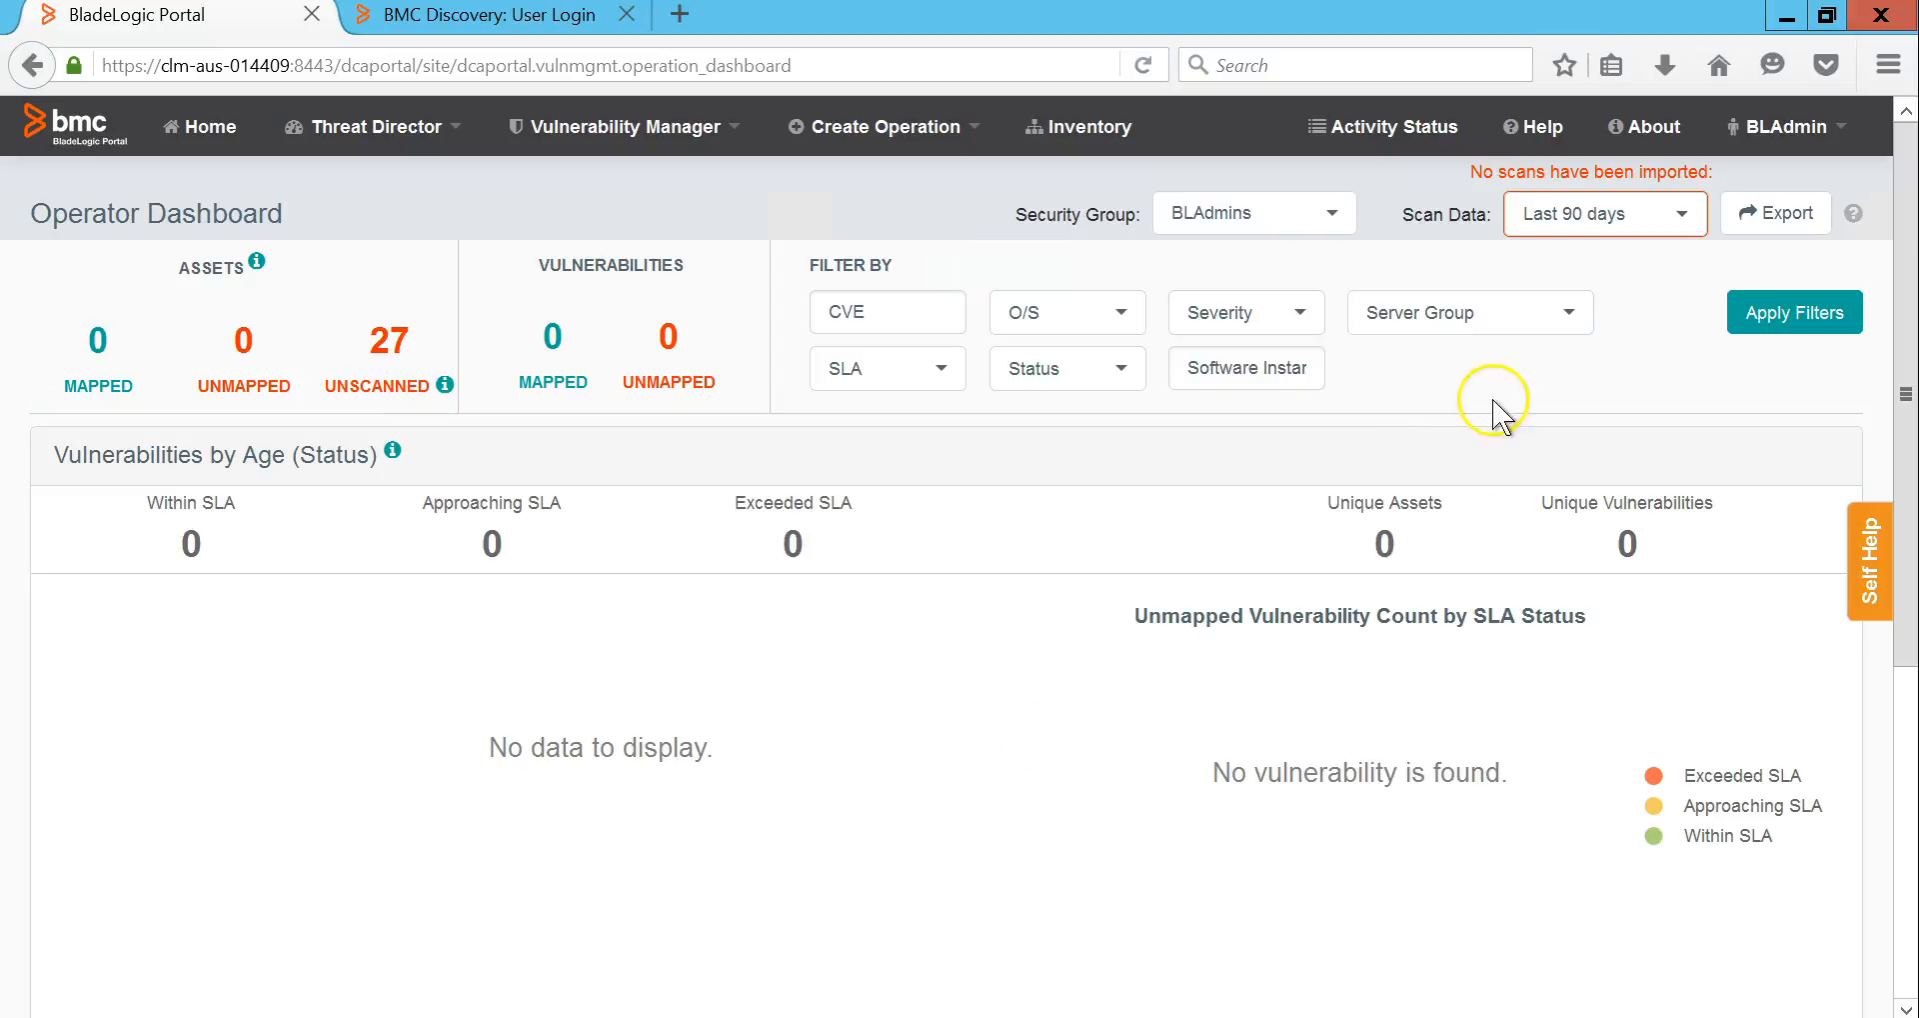
{"action": "left_click", "coordinate": [1613, 228]}
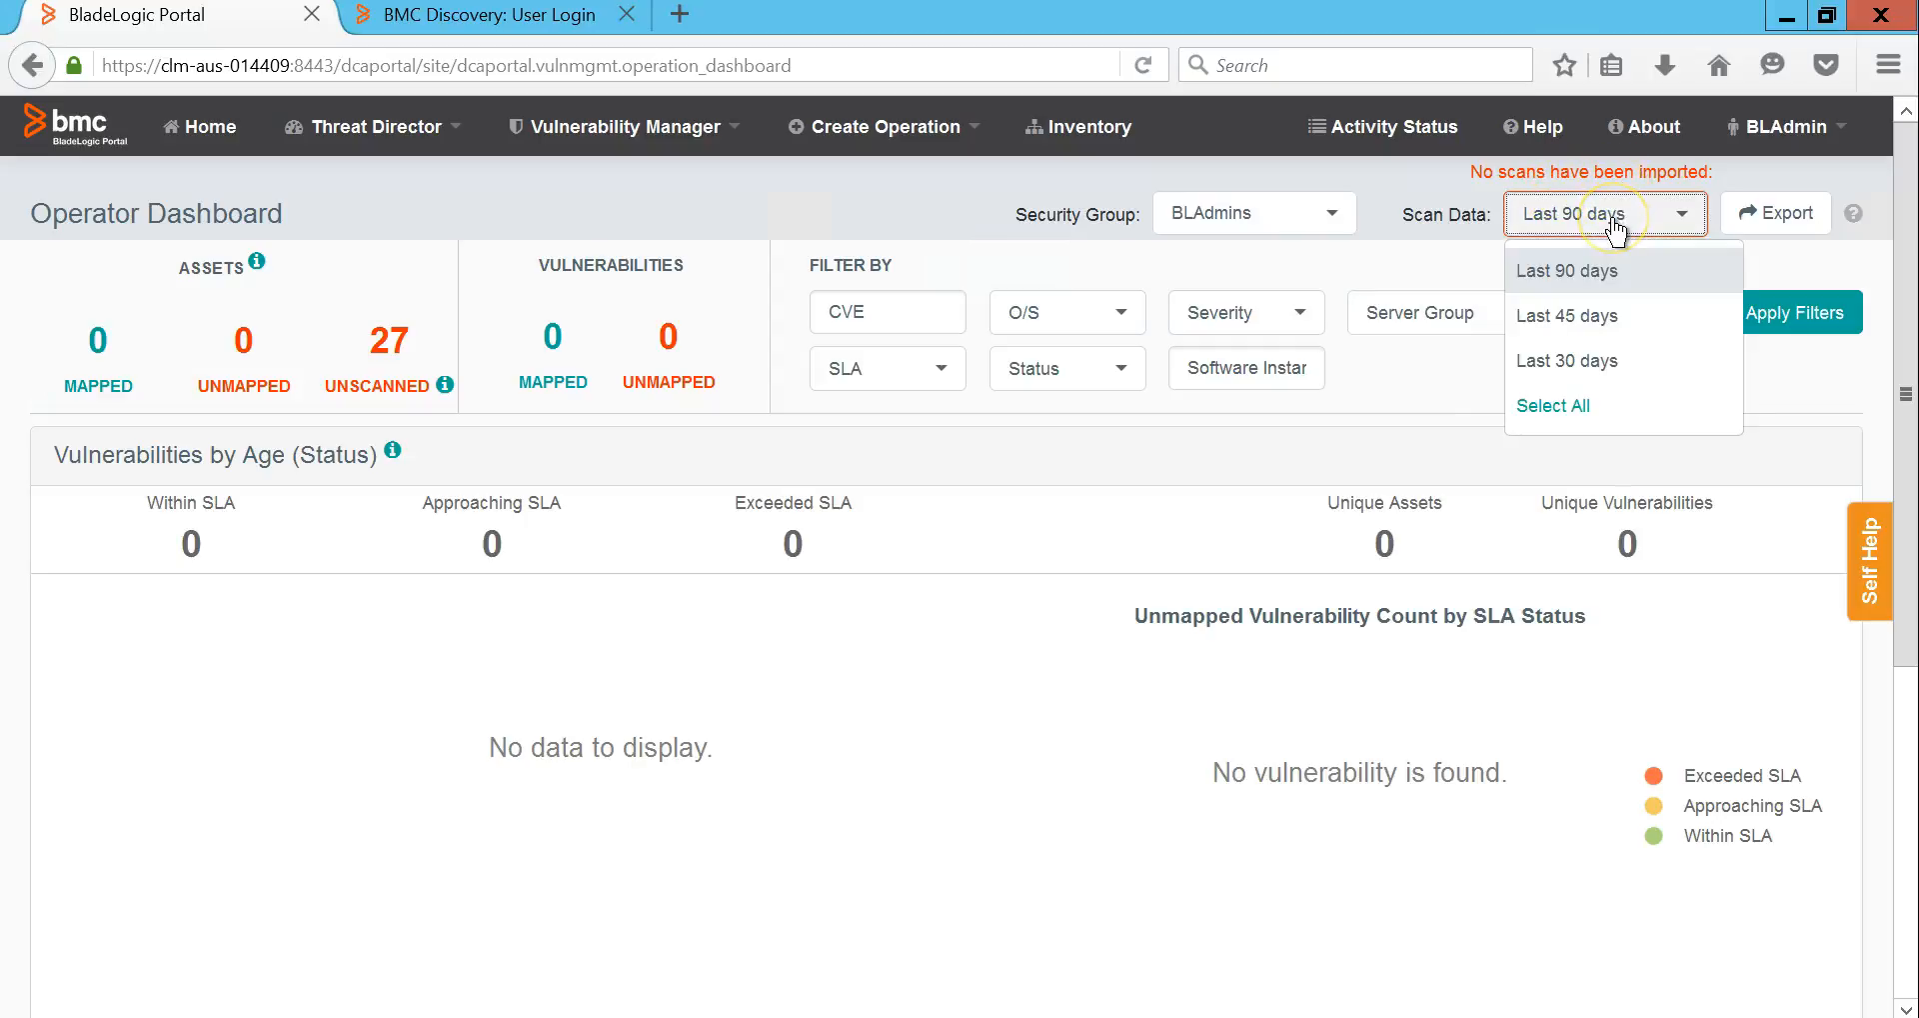
{"action": "left_click", "coordinate": [934, 797]}
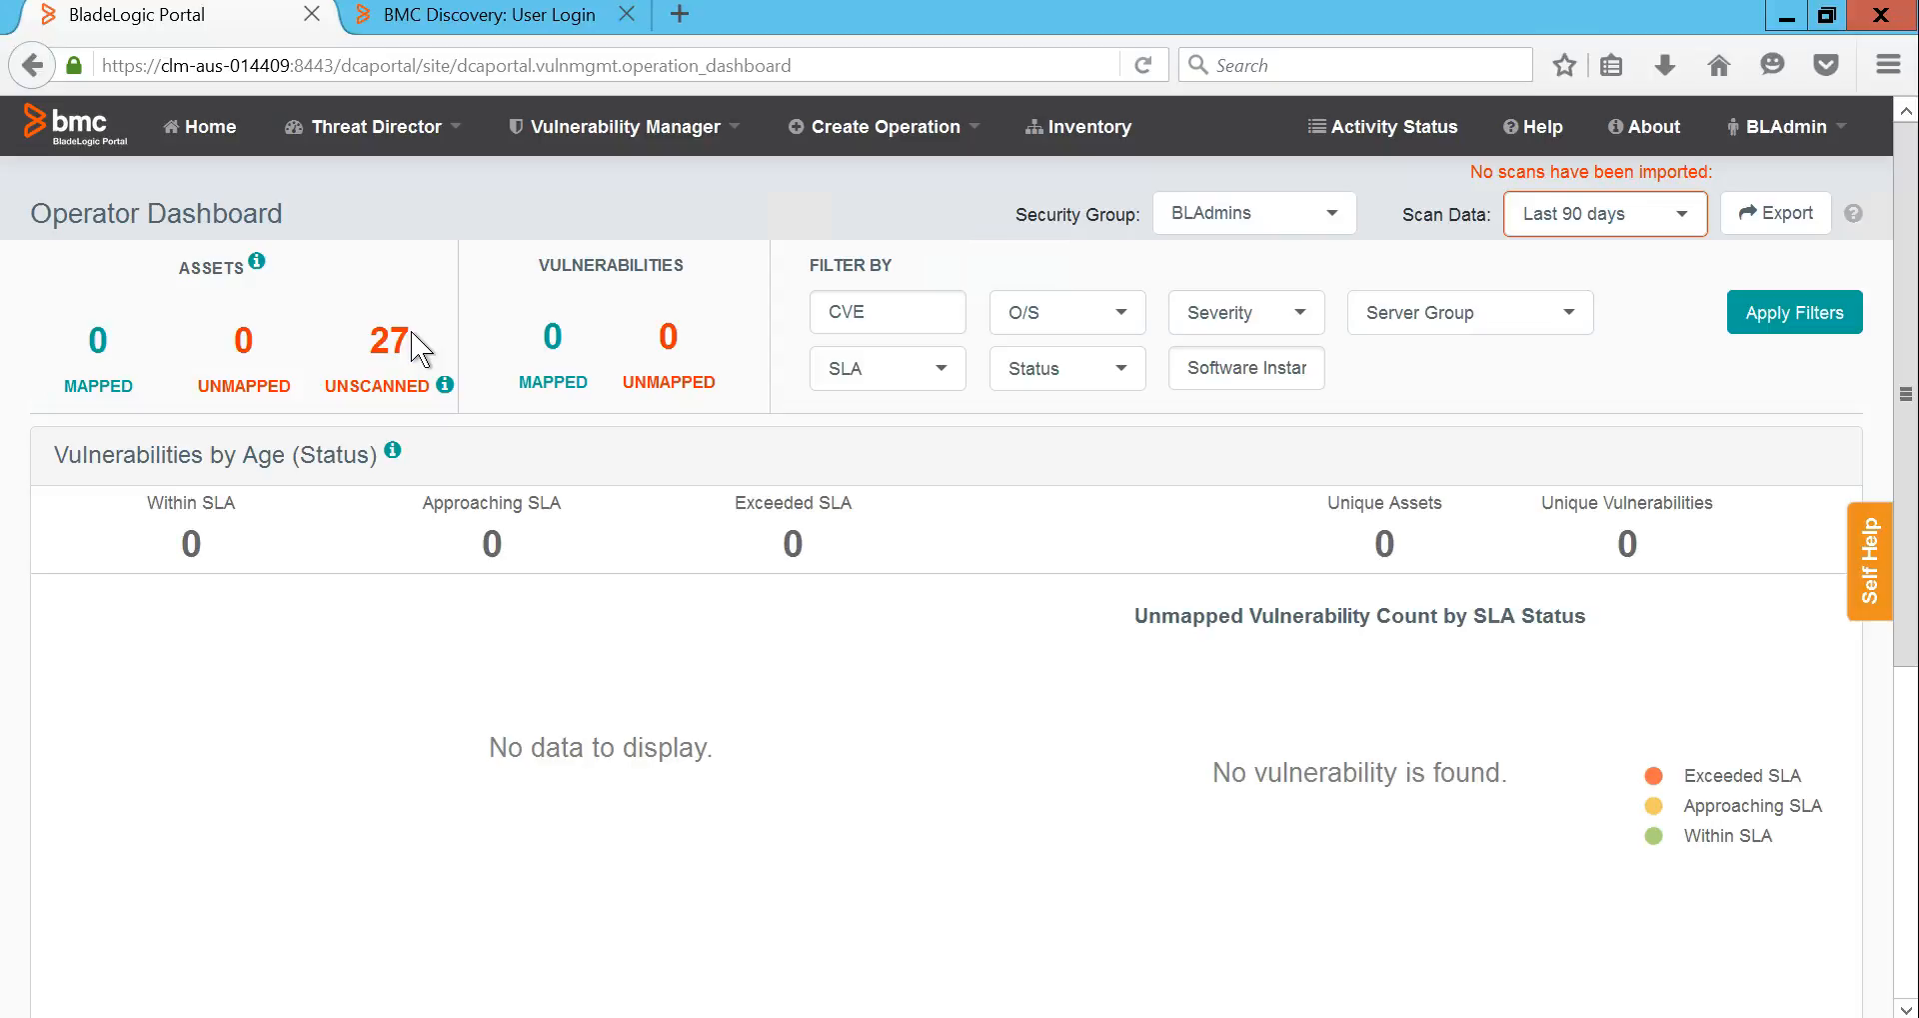
{"action": "left_click", "coordinate": [503, 22]}
Step: Log in to the BMC Discovery appliance as system with its password
{"action": "left_click", "coordinate": [820, 483]}
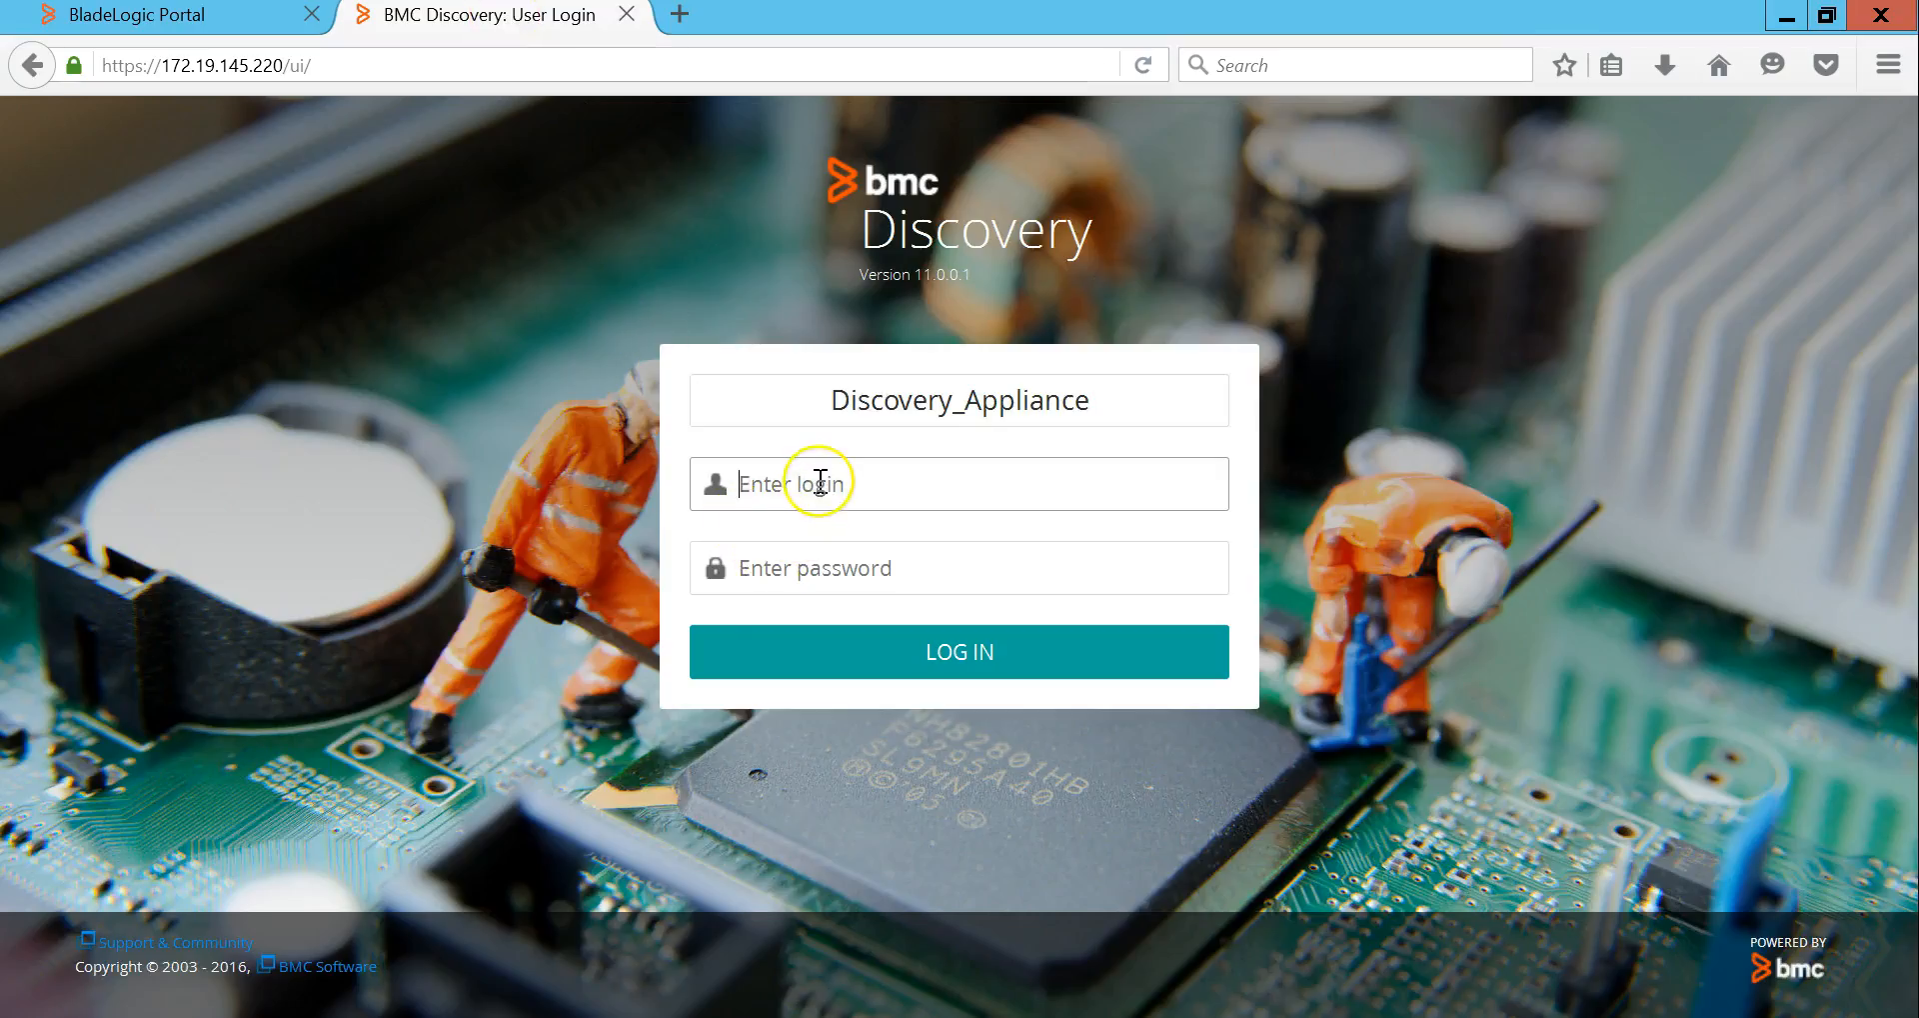
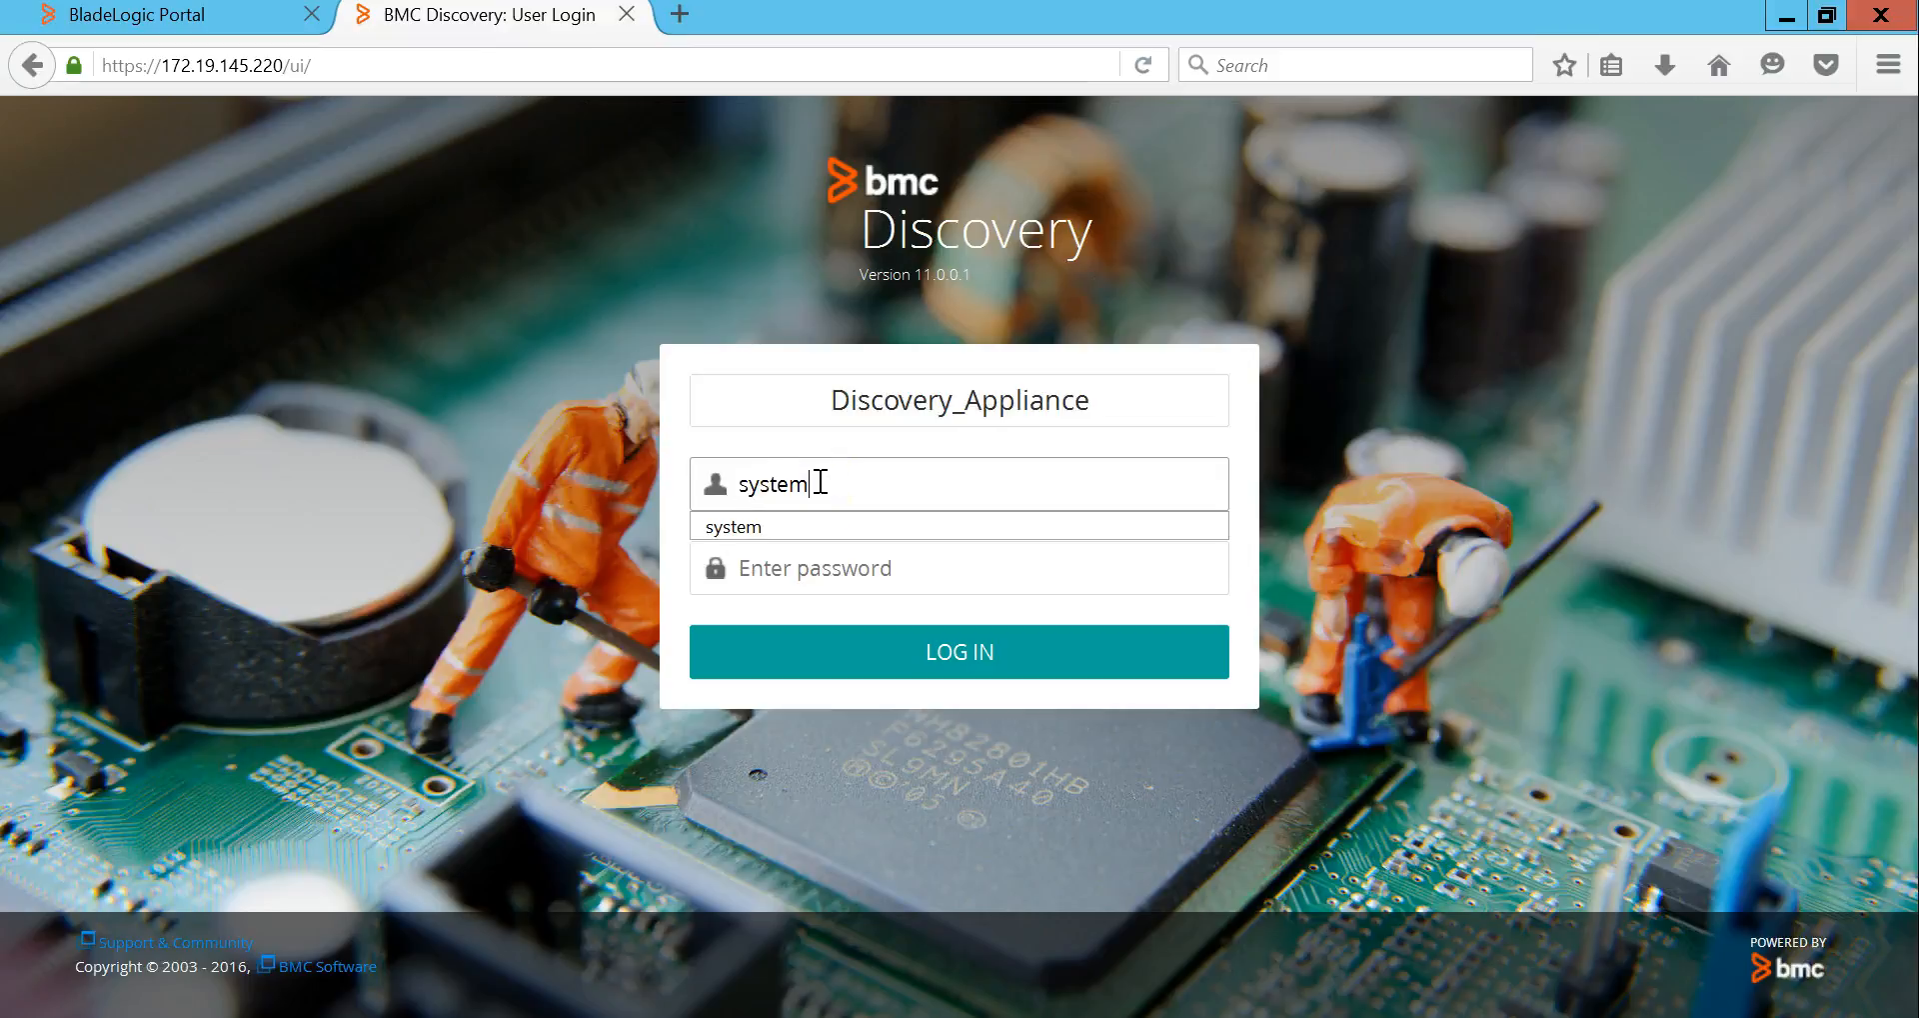
{"action": "key", "text": "Tab"}
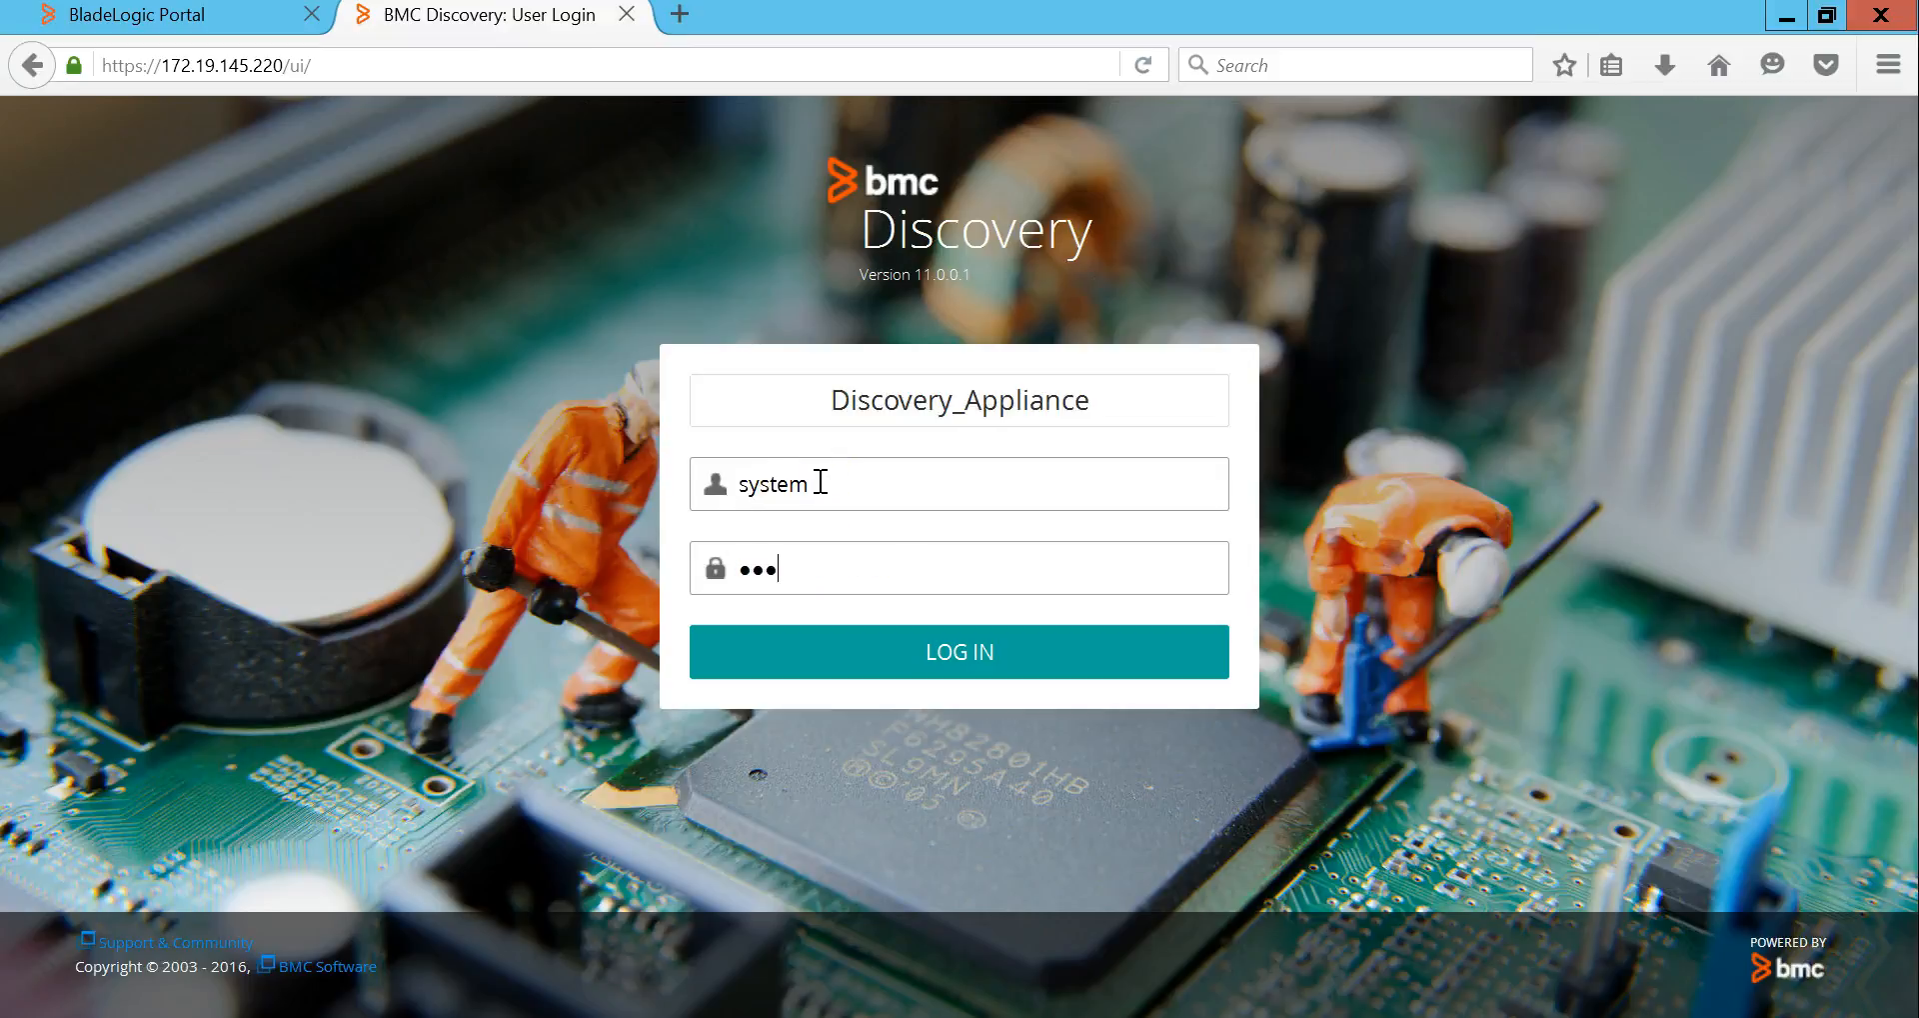
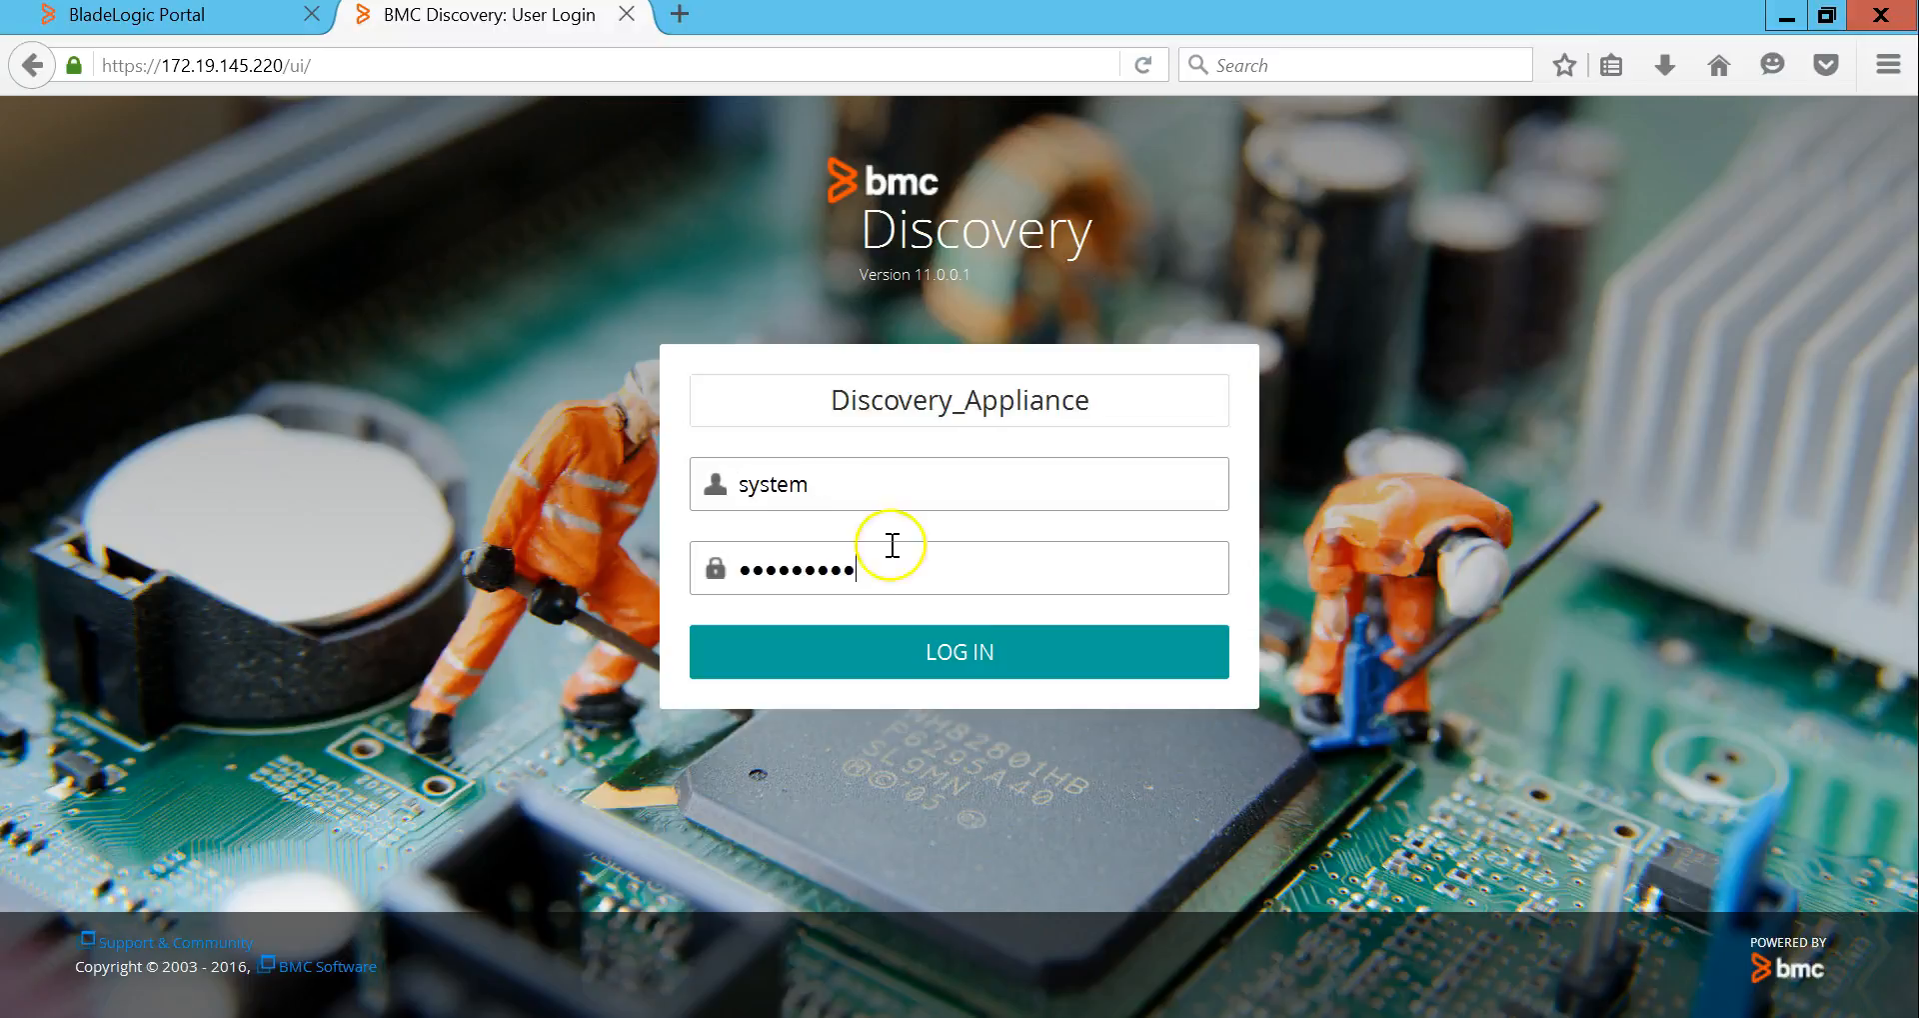
{"action": "left_click", "coordinate": [954, 652]}
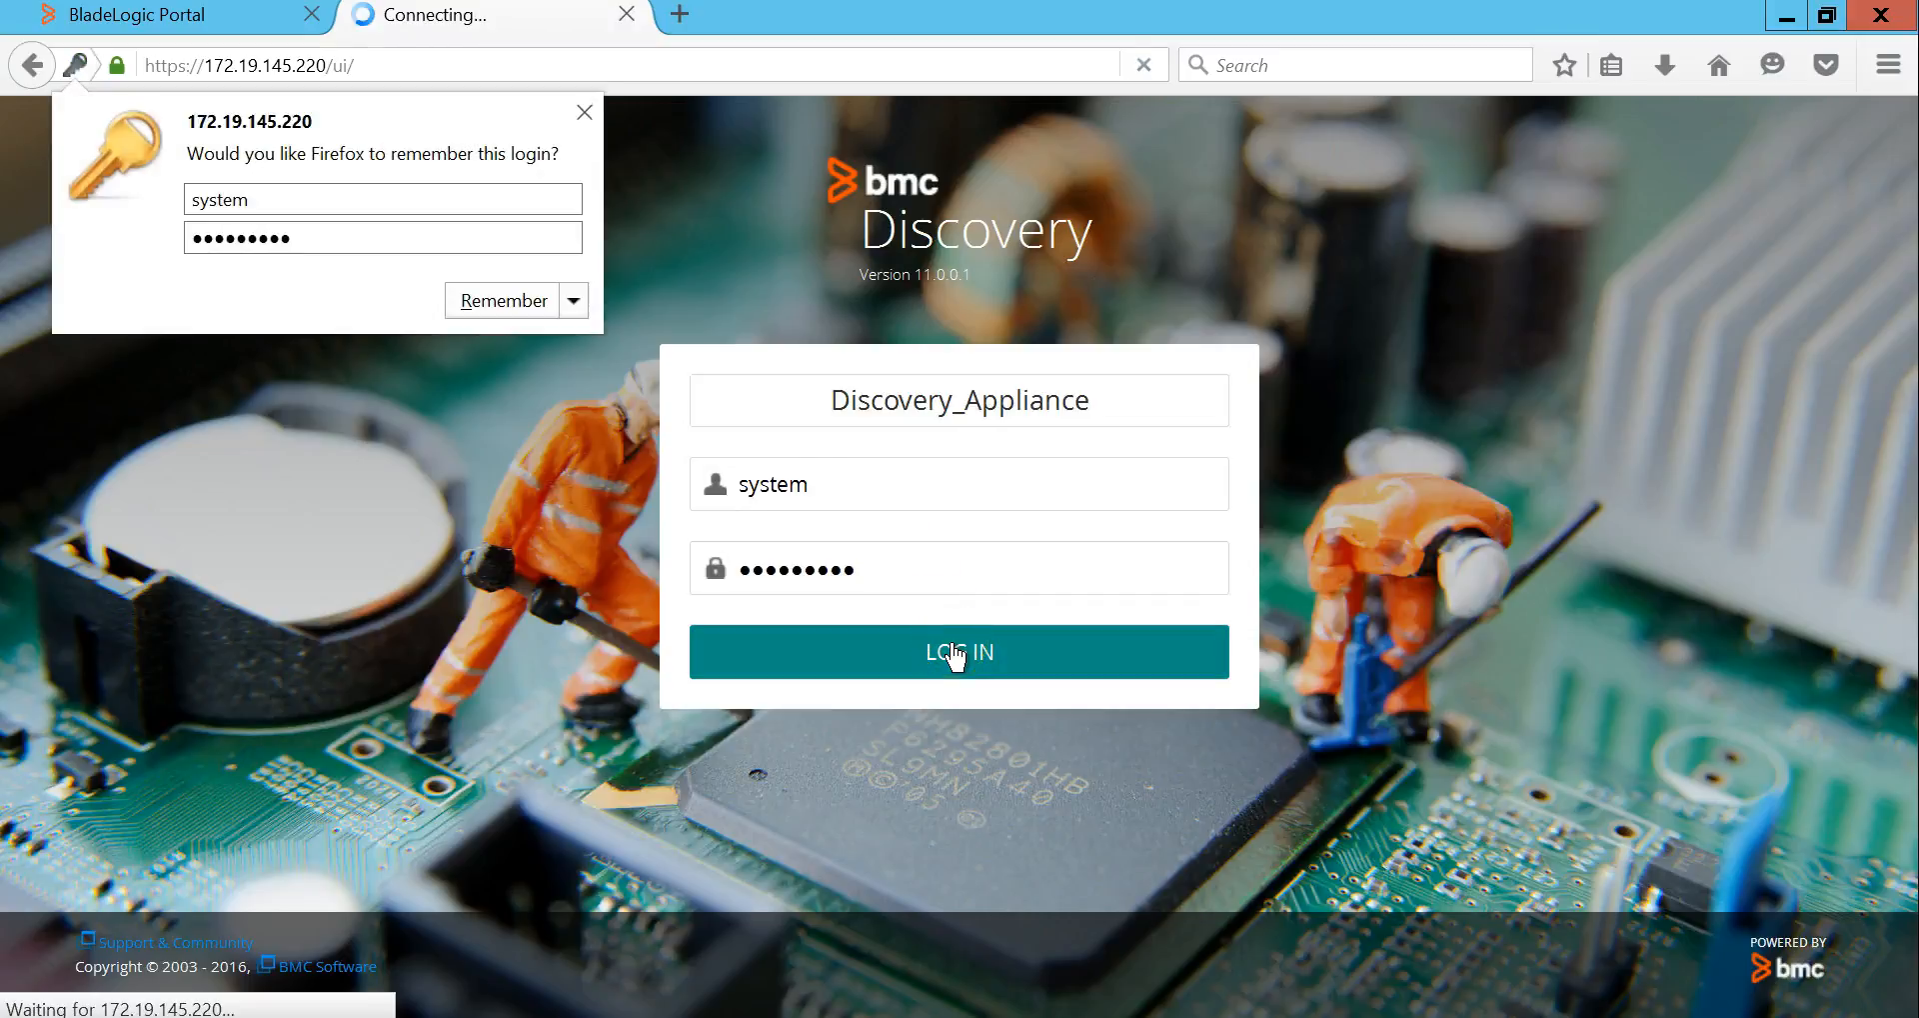
Step: Dismiss Firefox's remember-login prompt and list all 27 discovered hosts
{"action": "left_click", "coordinate": [588, 112]}
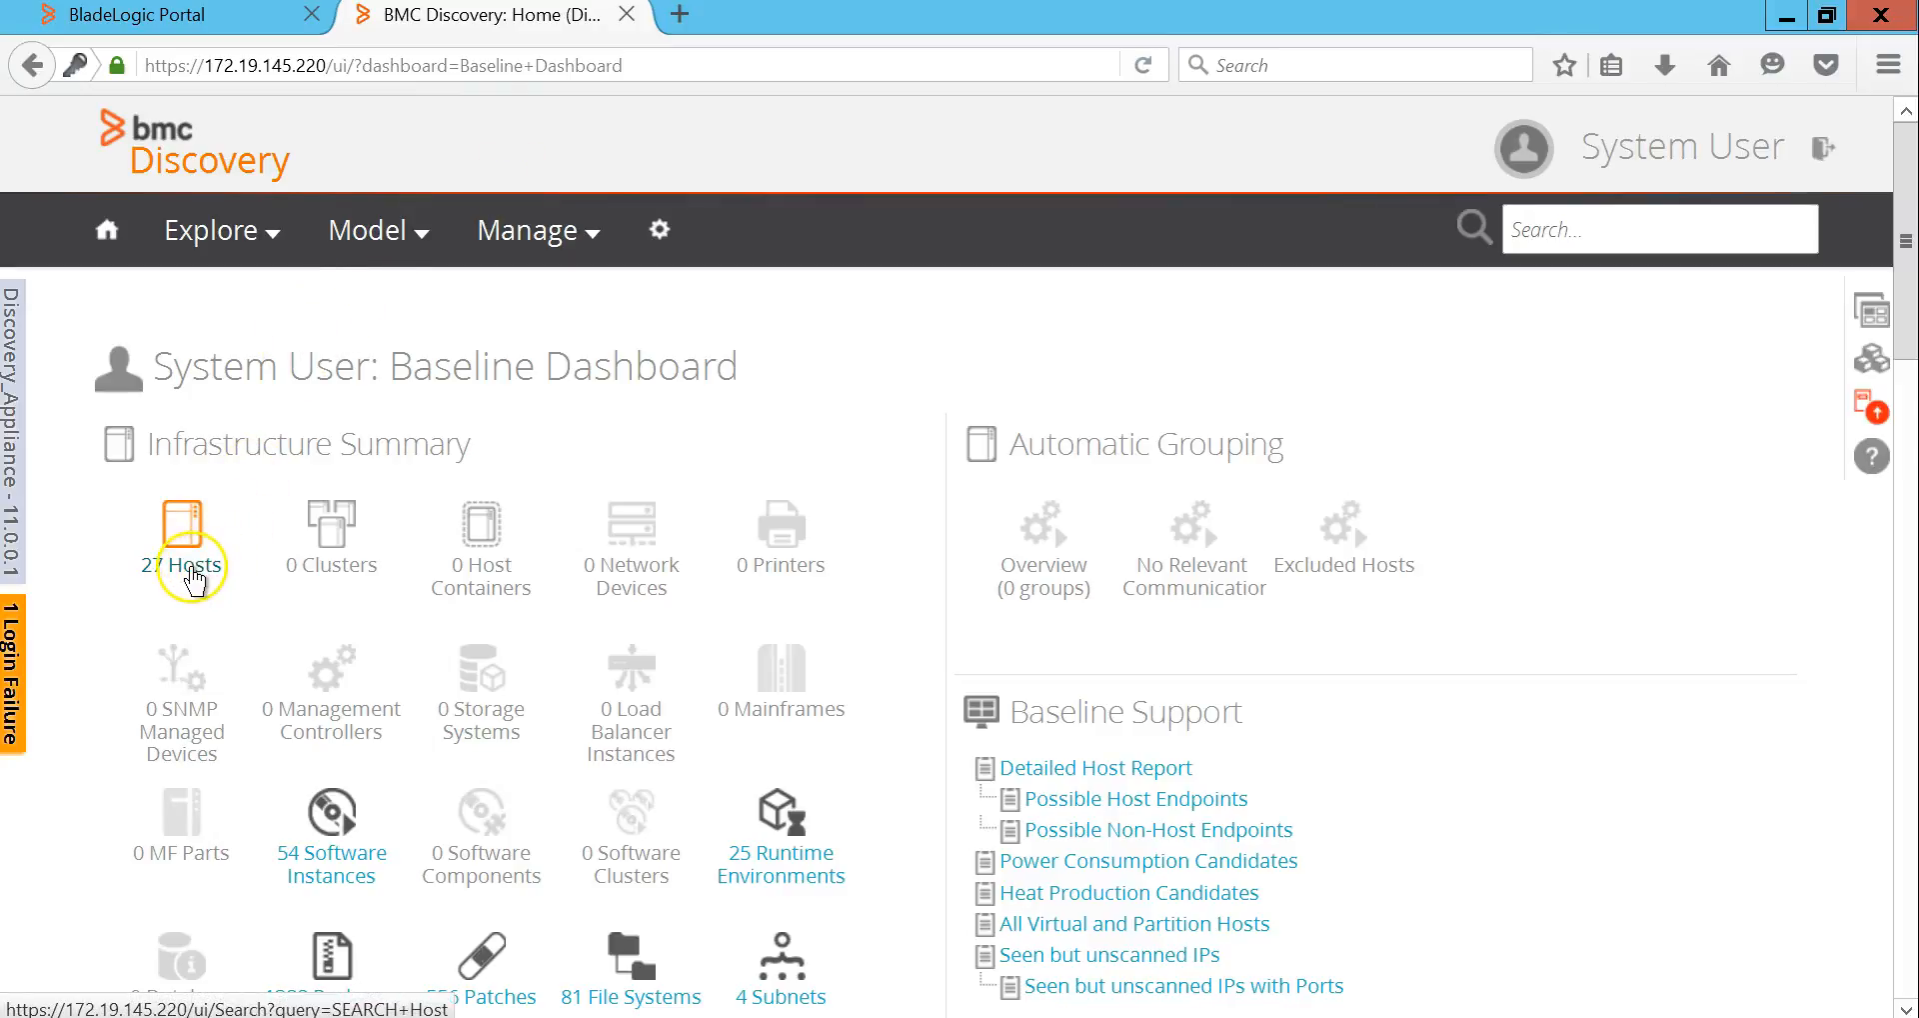
{"action": "left_click", "coordinate": [190, 570]}
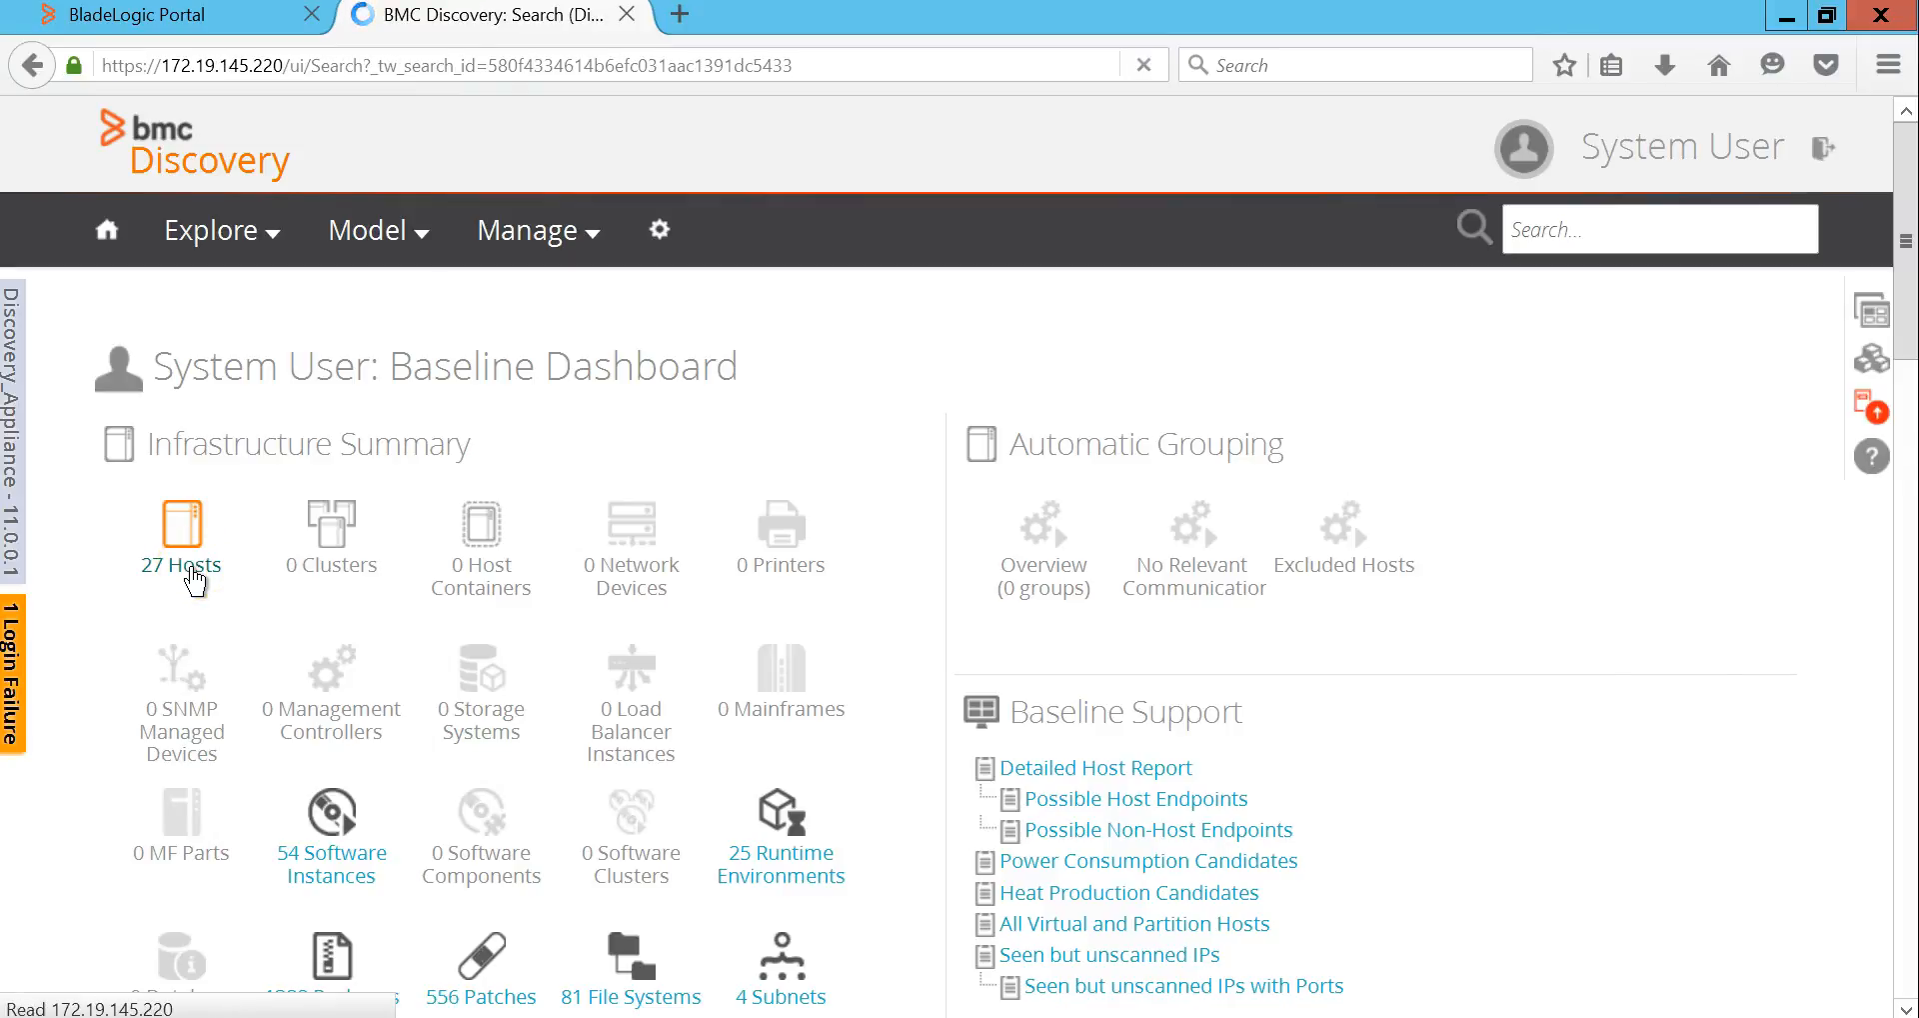
{"action": "left_click", "coordinate": [228, 16]}
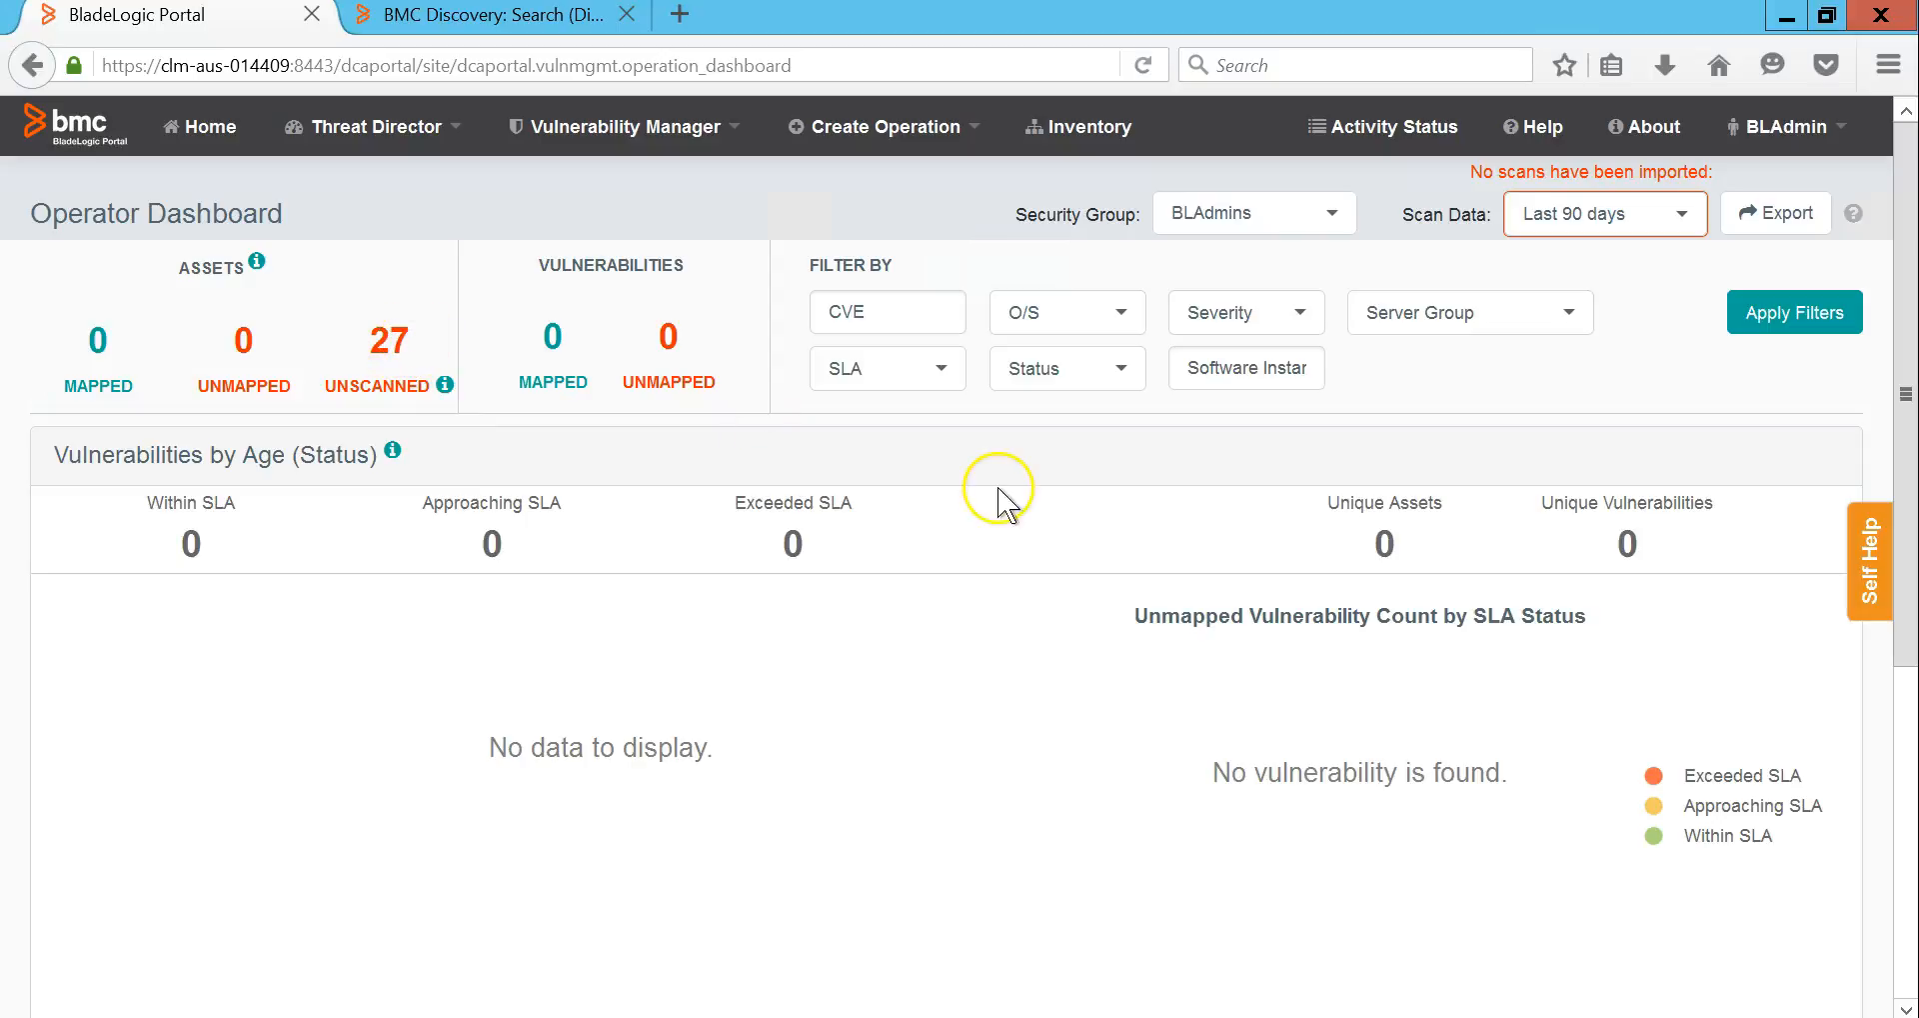
Step: Export the Operator Dashboard data and open the downloaded vulnerability-asset-export.zip
{"action": "left_click", "coordinate": [1773, 213]}
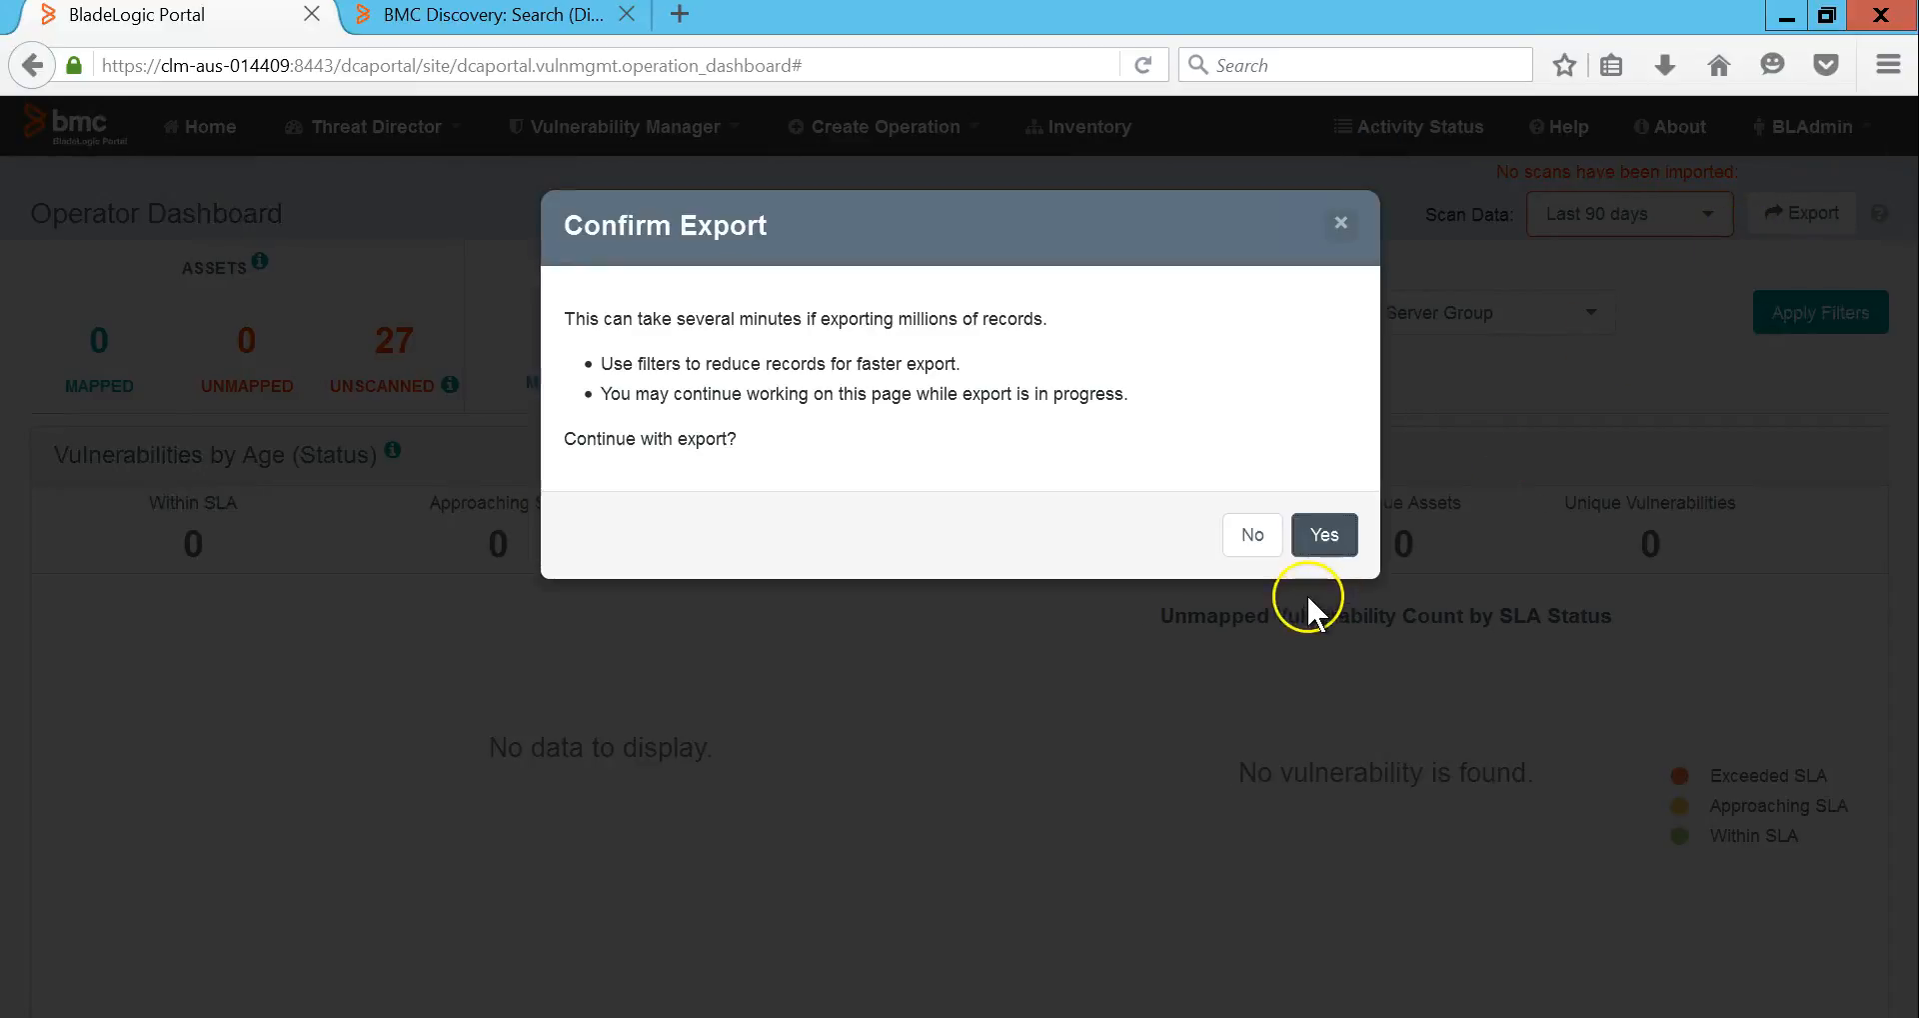
{"action": "left_click", "coordinate": [1323, 537]}
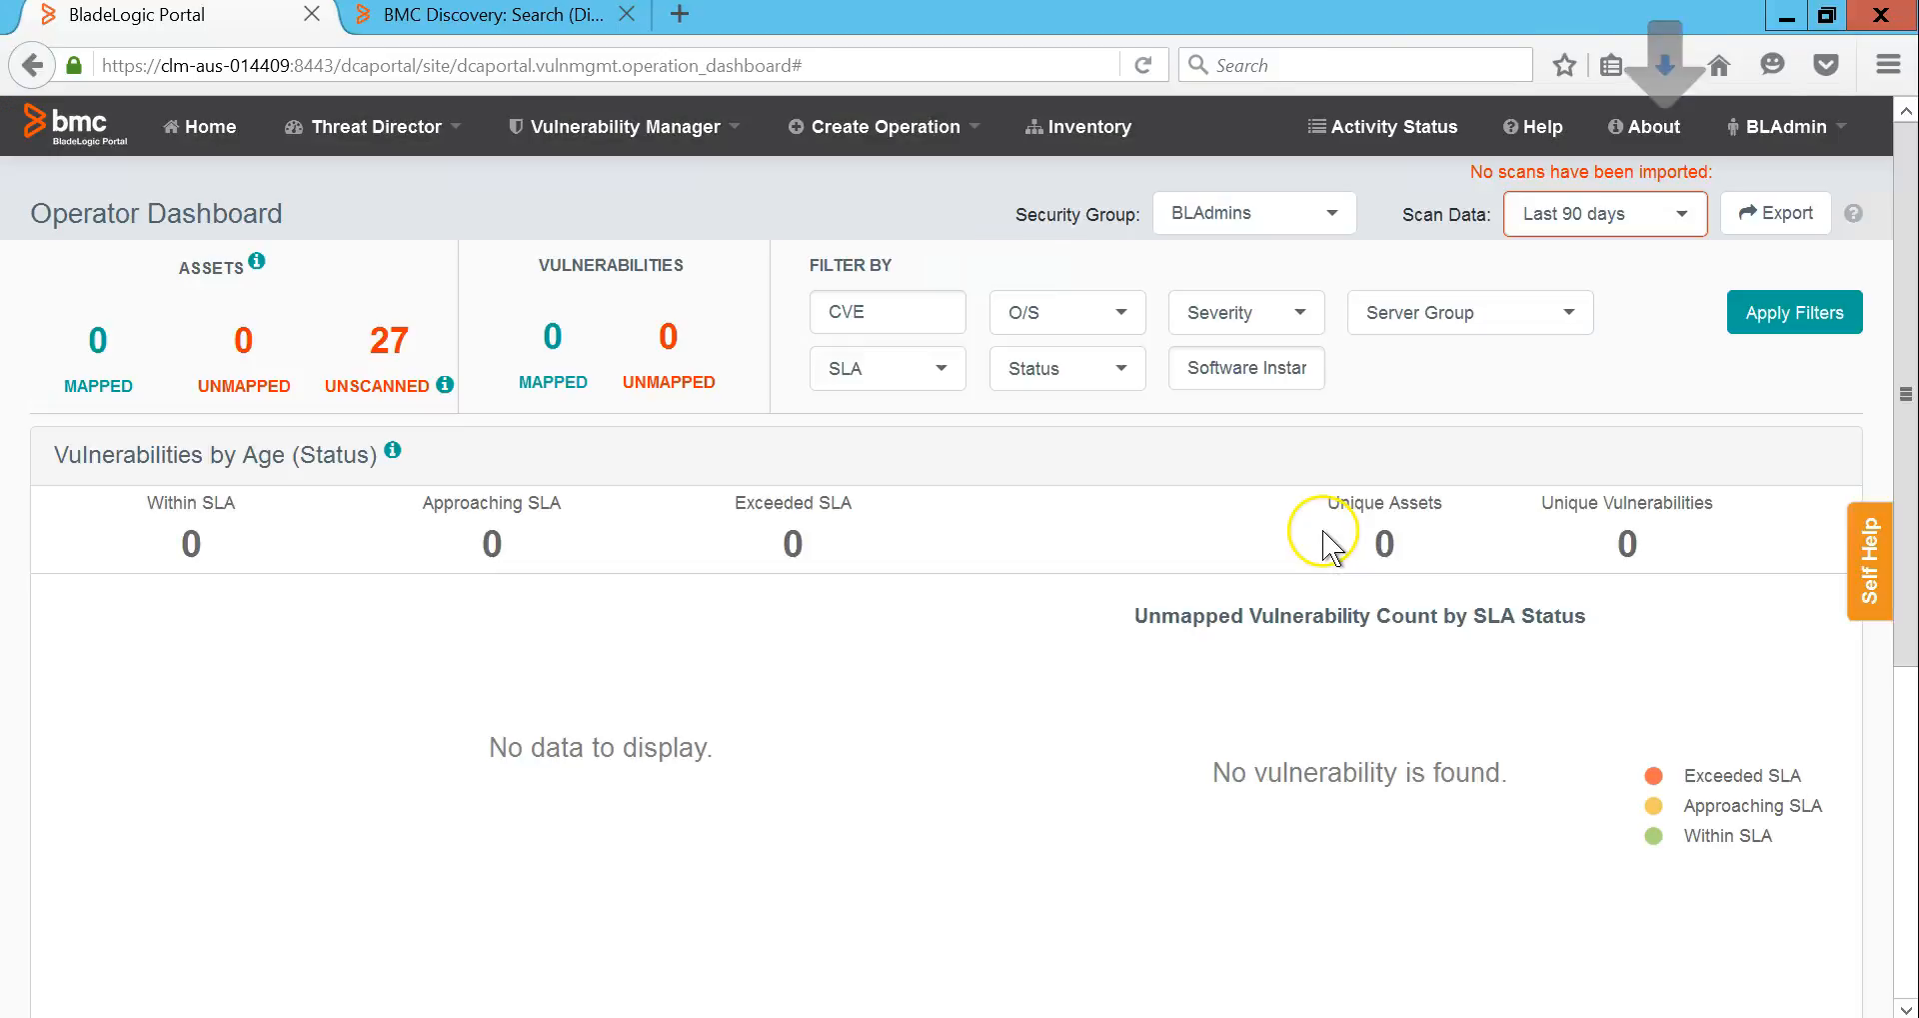
{"action": "left_click", "coordinate": [1665, 66]}
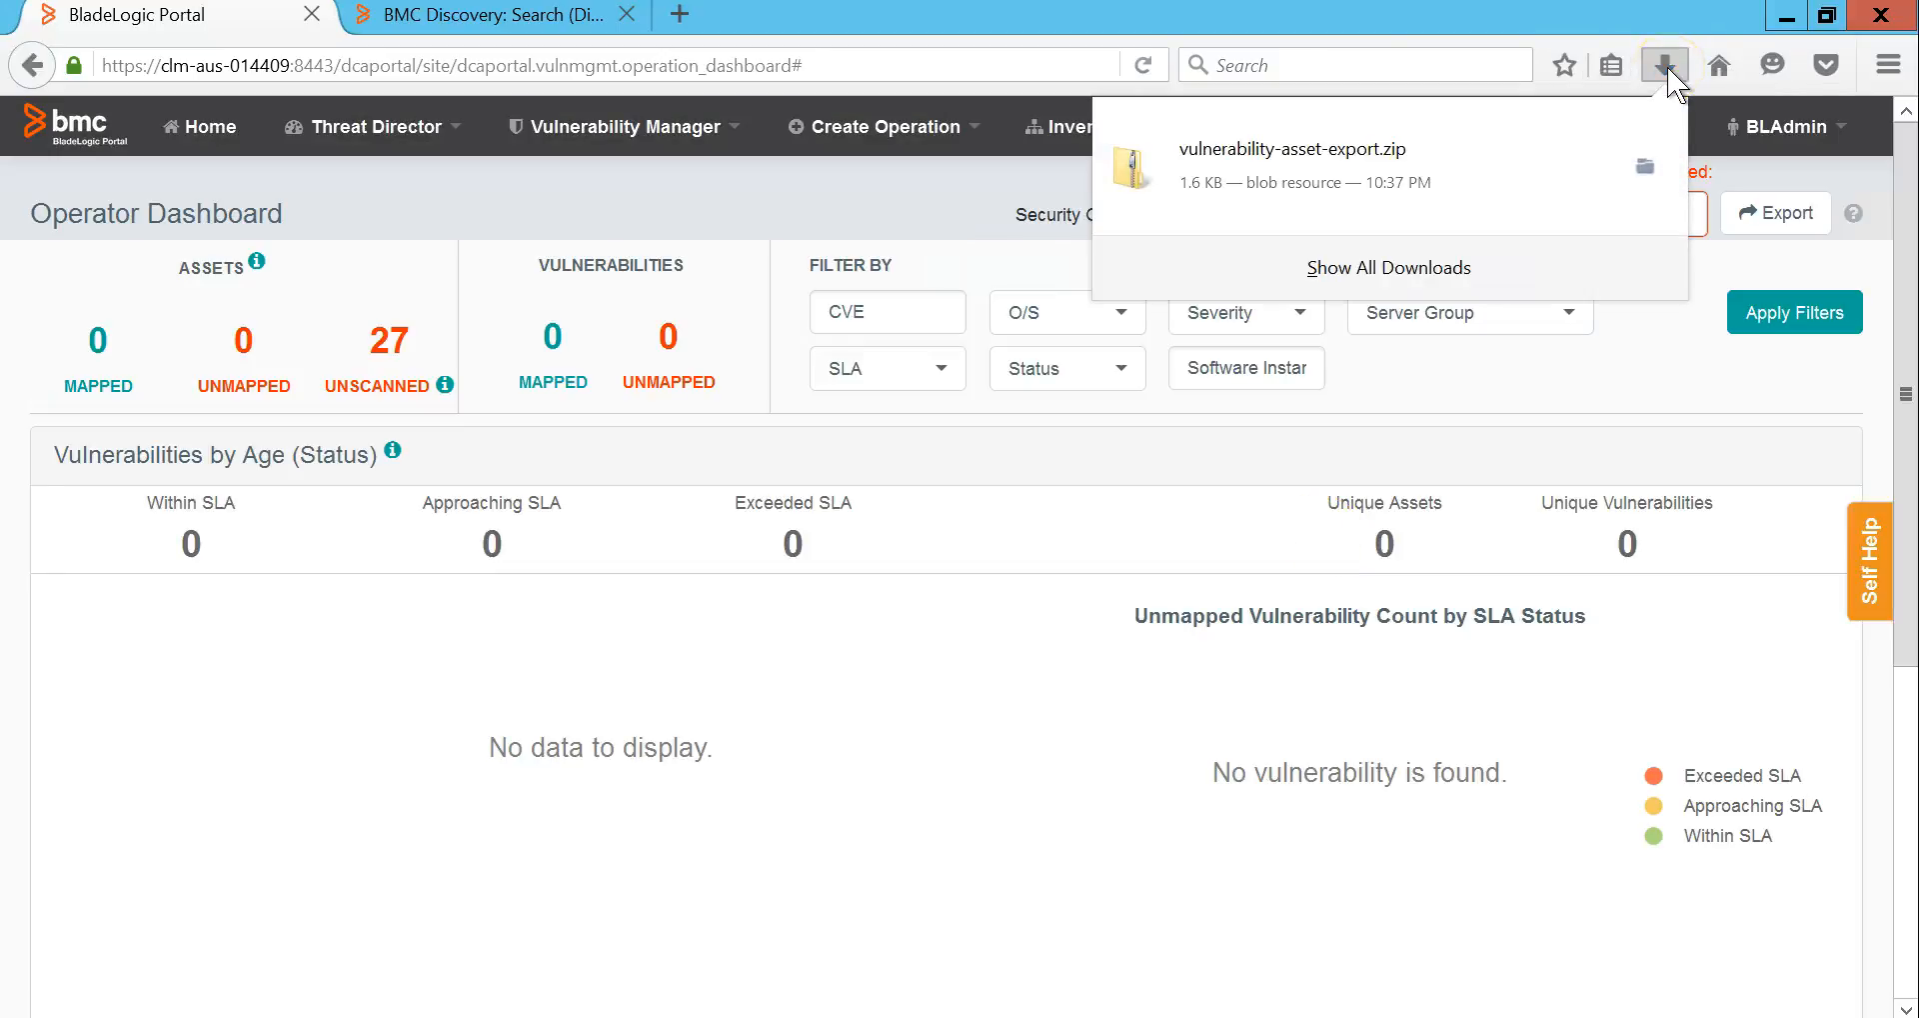
{"action": "left_click", "coordinate": [1340, 190]}
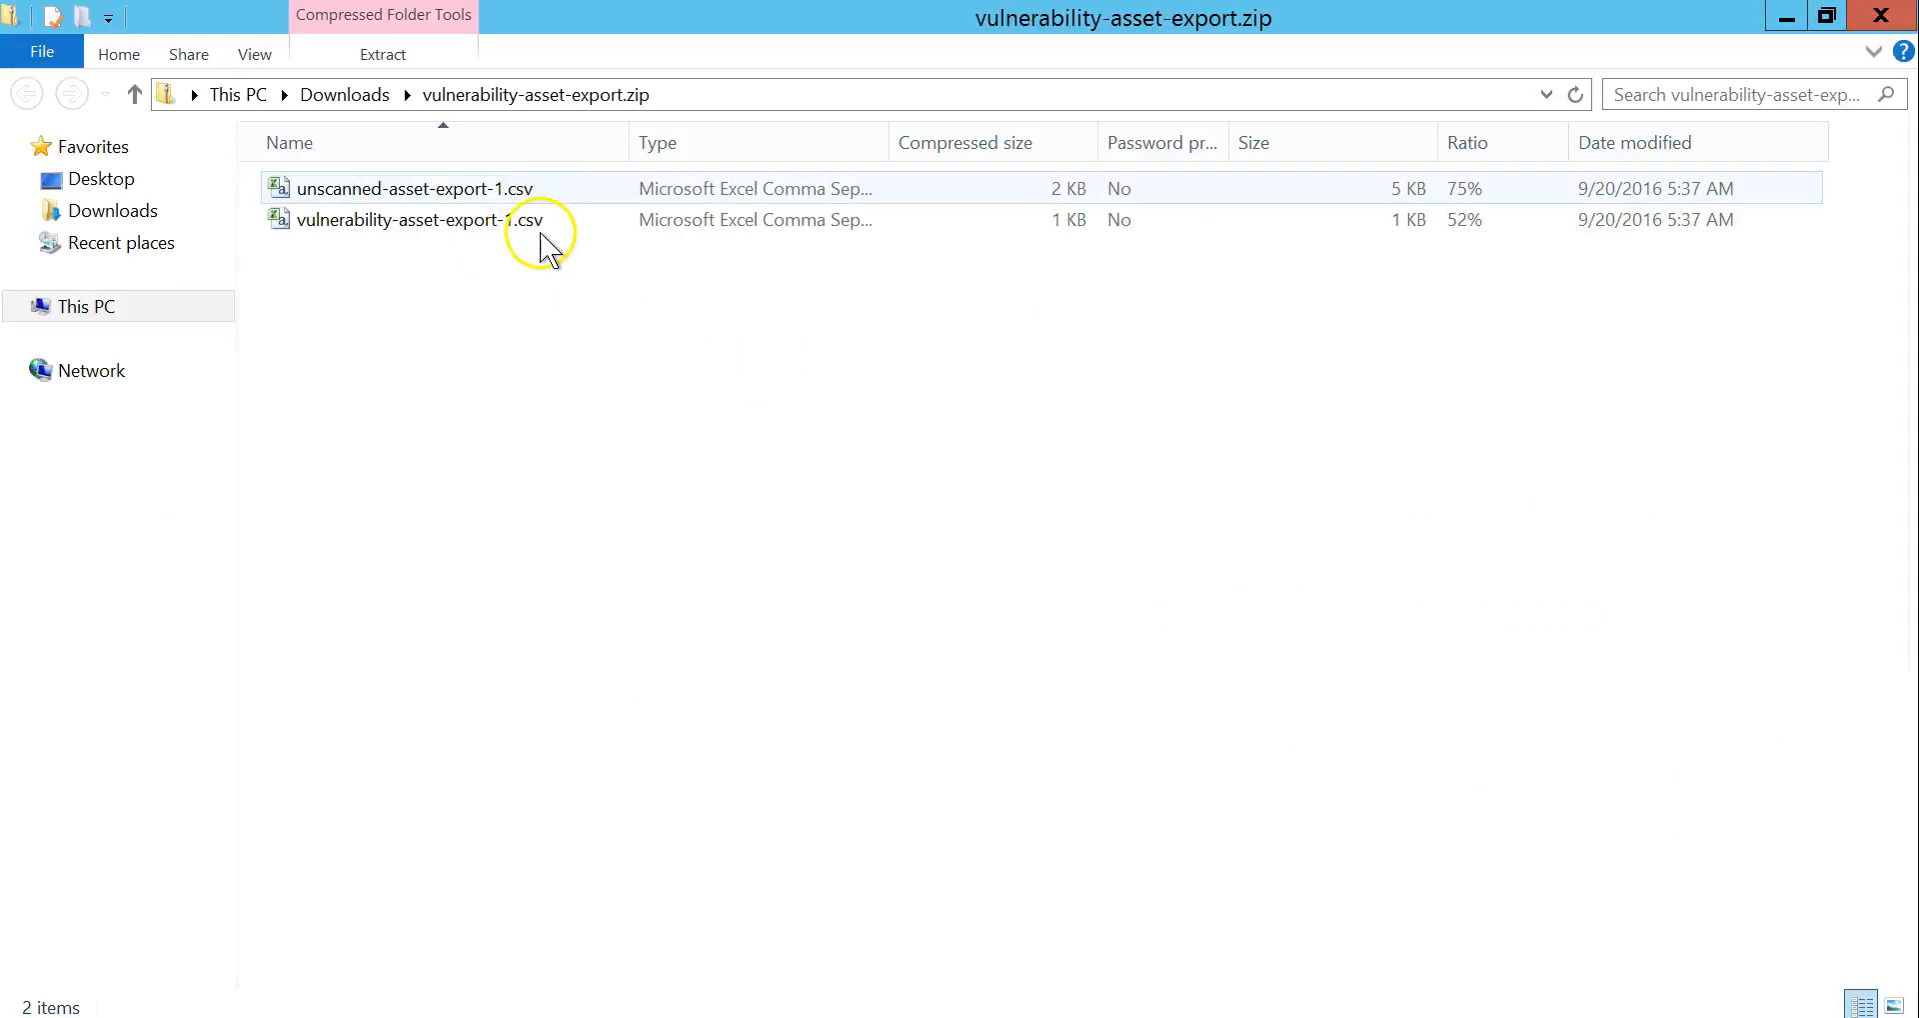
Step: Open unscanned-asset-export-1.csv from the zip in Excel
{"action": "right_click", "coordinate": [412, 192]}
{"action": "left_click", "coordinate": [377, 279]}
{"action": "left_click_drag", "start_coordinate": [398, 196], "coordinate": [473, 195]}
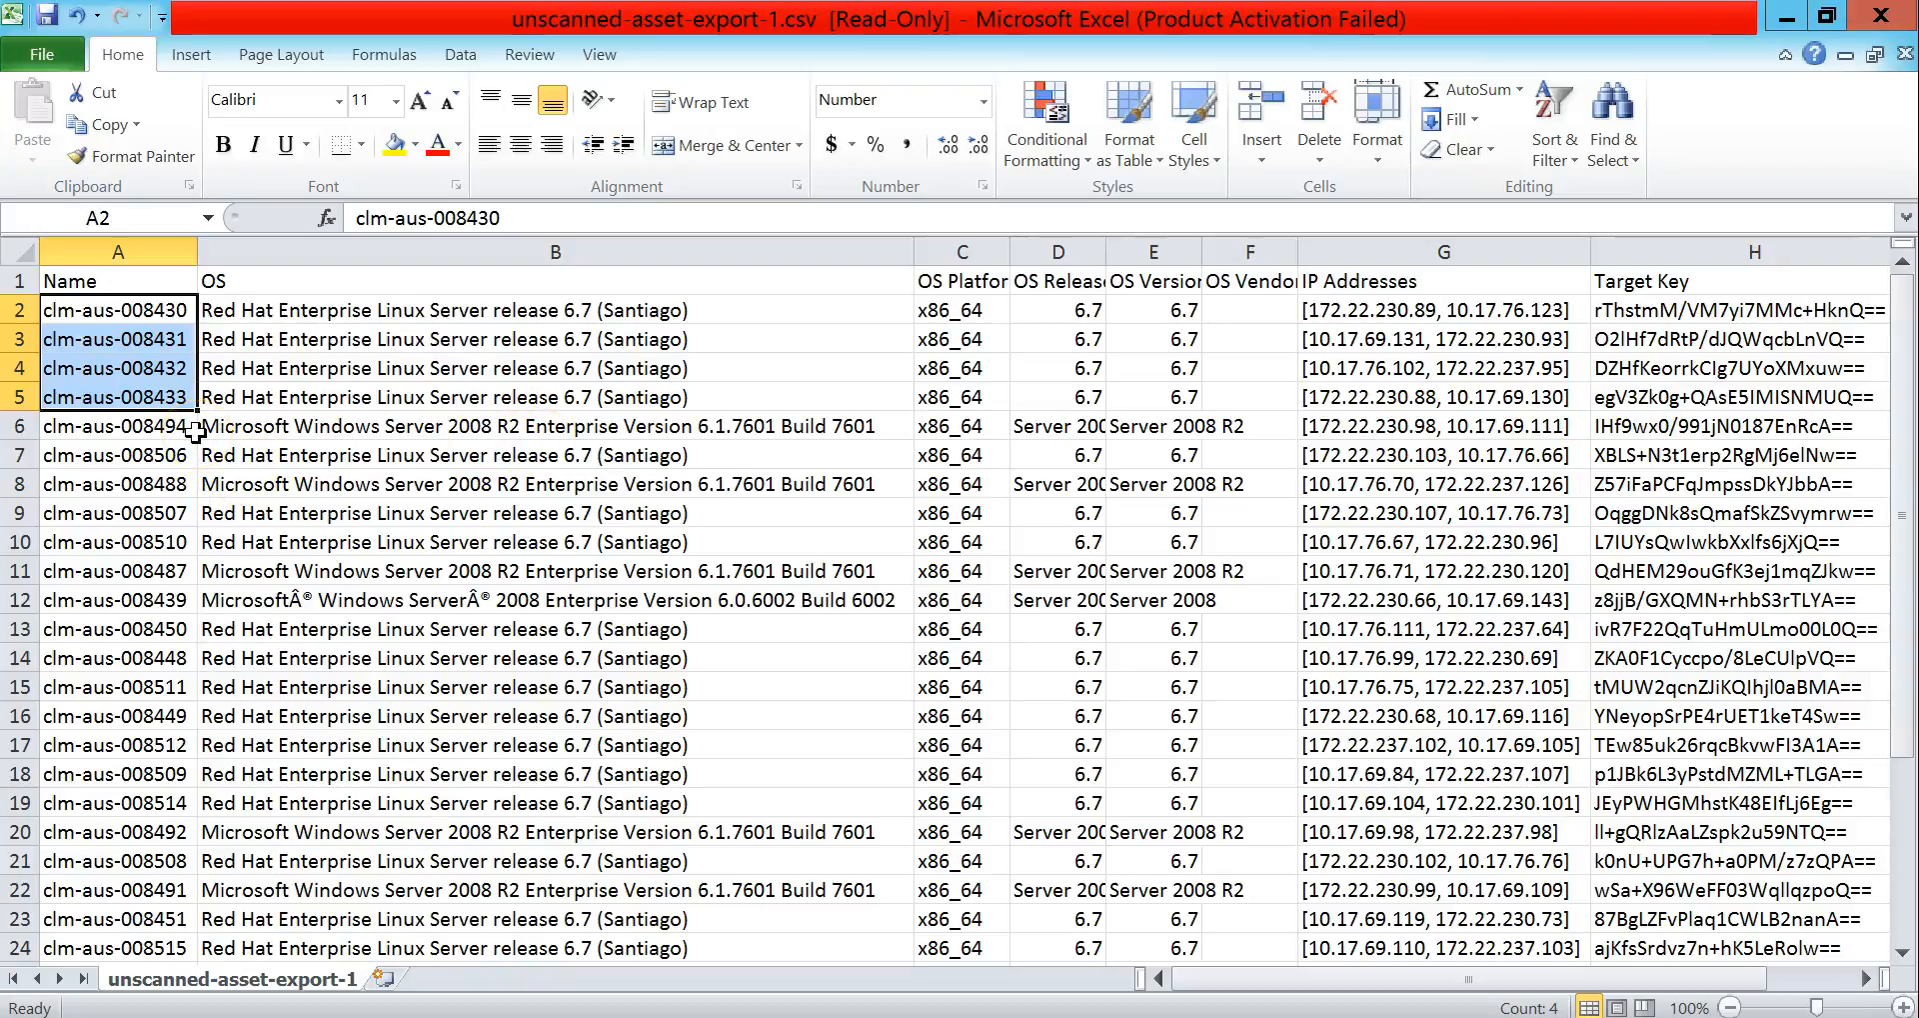
{"action": "left_click", "coordinate": [174, 313]}
{"action": "left_click_drag", "start_coordinate": [174, 313], "coordinate": [174, 400]}
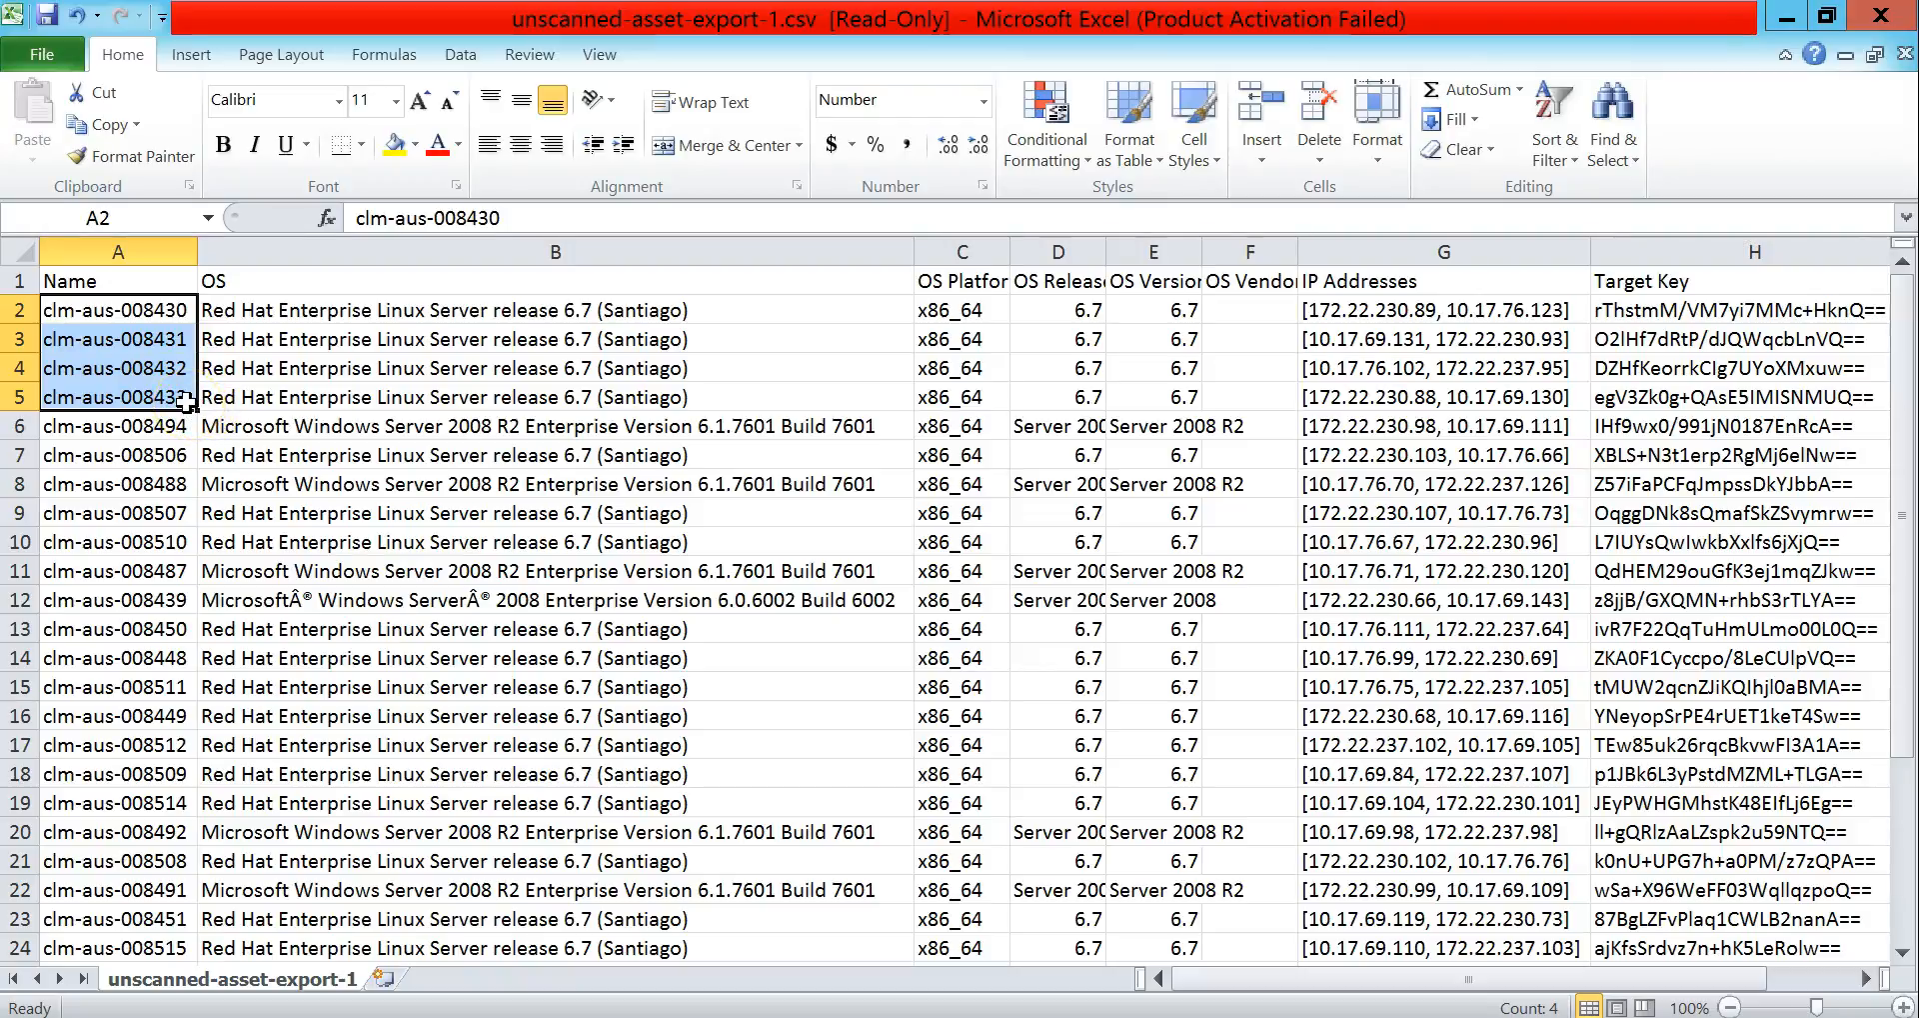
{"action": "key", "text": "alt+Tab"}
Step: Reopen the Operator Dashboard and check its Scan Data periods without changing them
{"action": "left_click", "coordinate": [376, 124]}
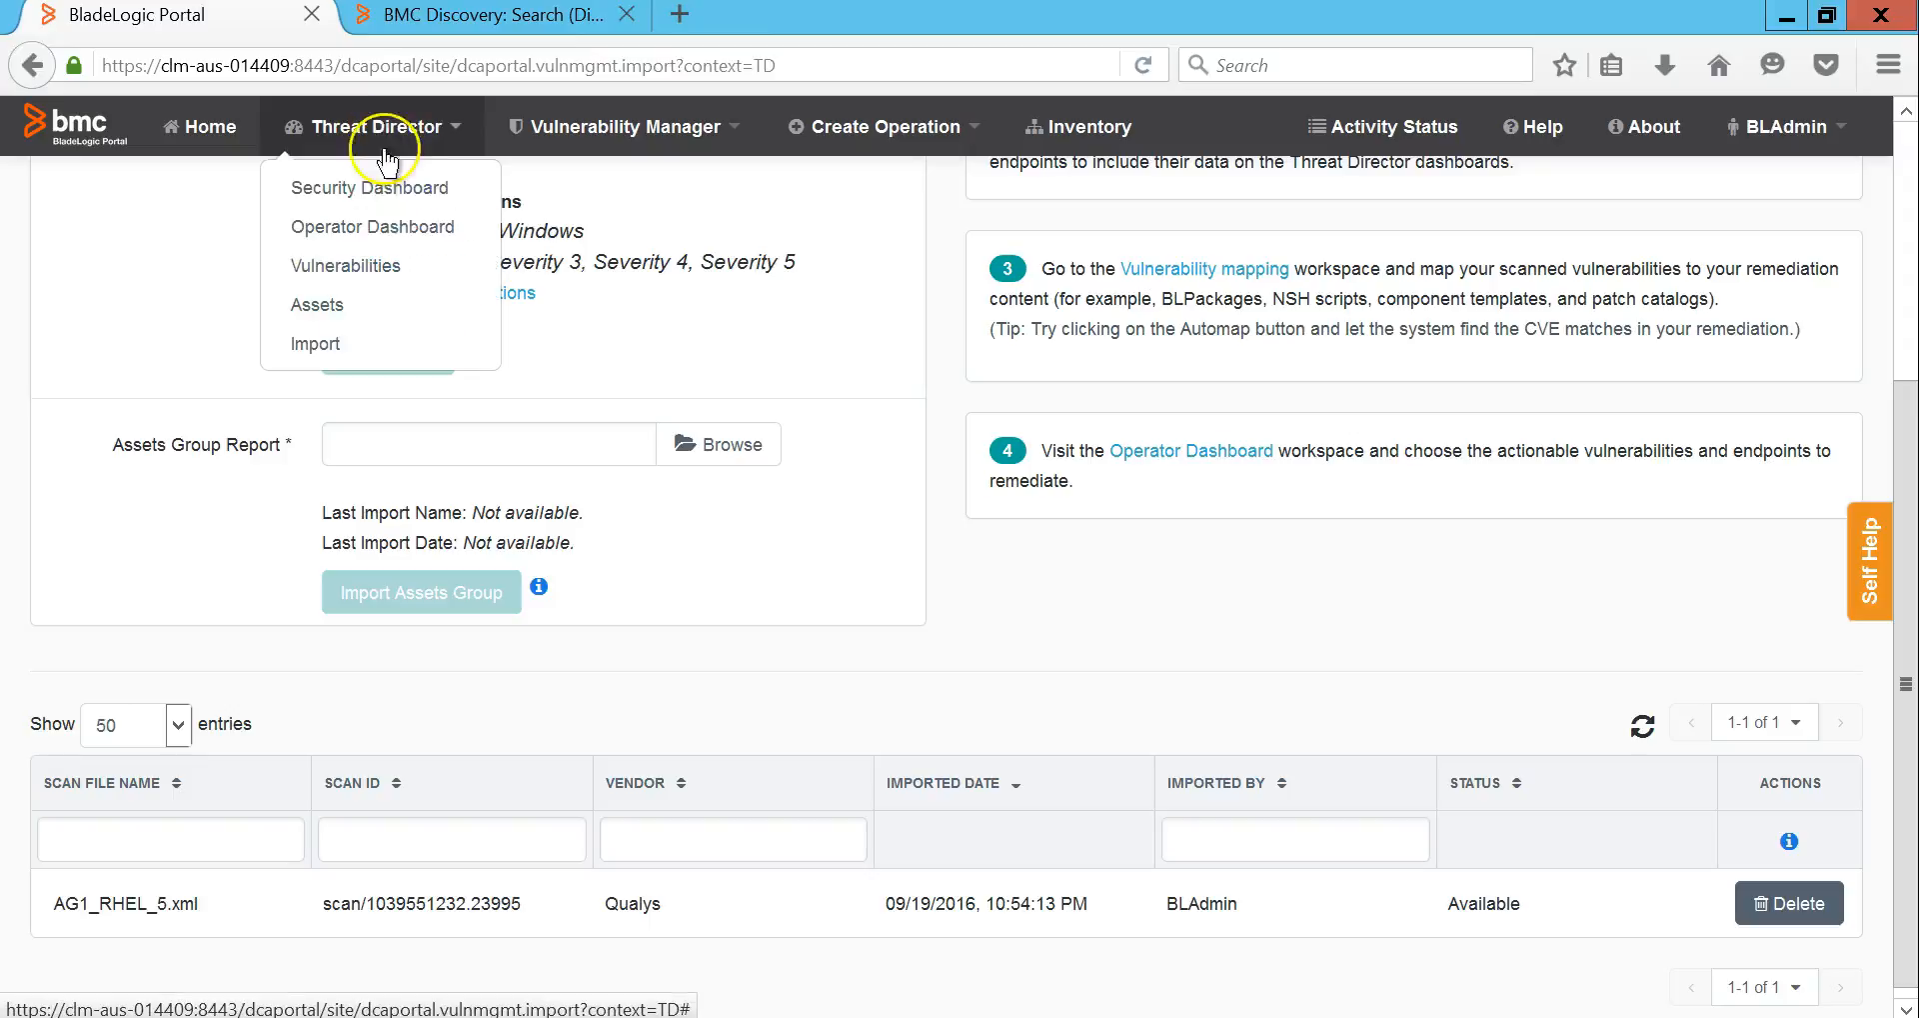
{"action": "left_click", "coordinate": [386, 230]}
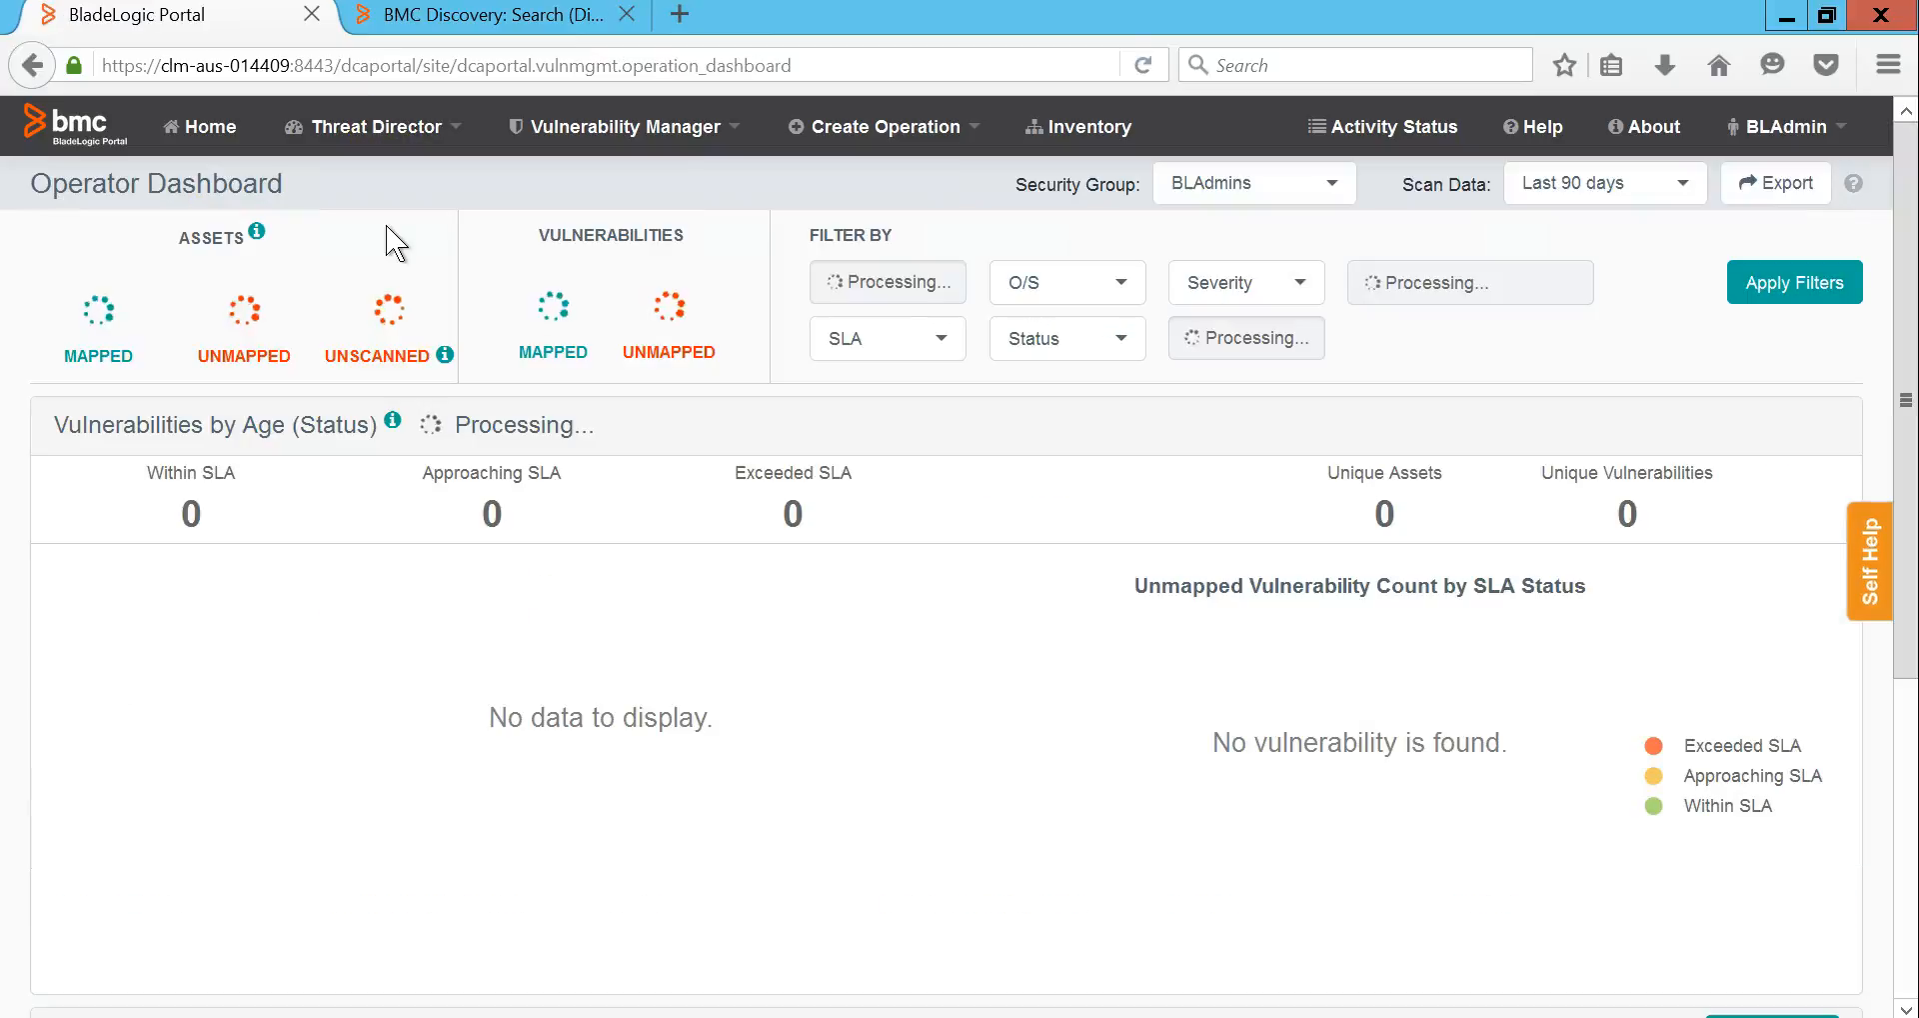
{"action": "left_click", "coordinate": [1590, 190]}
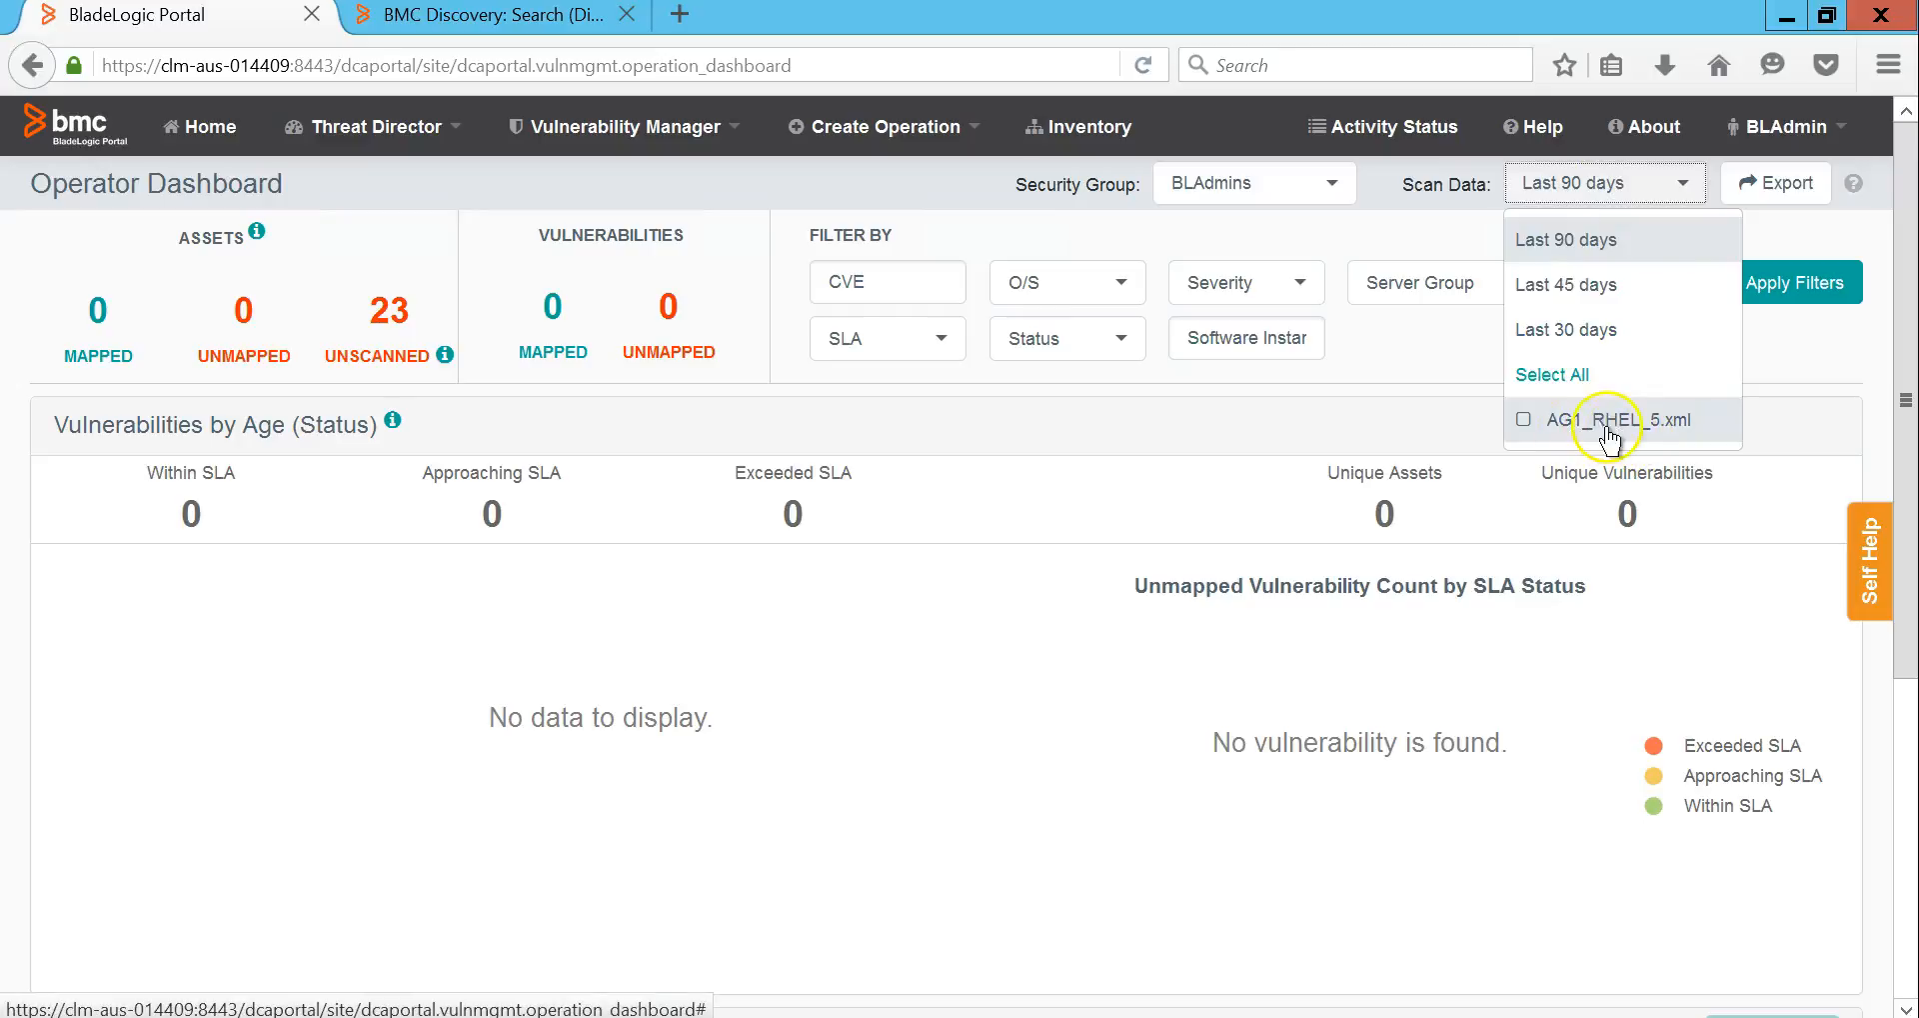
{"action": "left_click", "coordinate": [908, 472]}
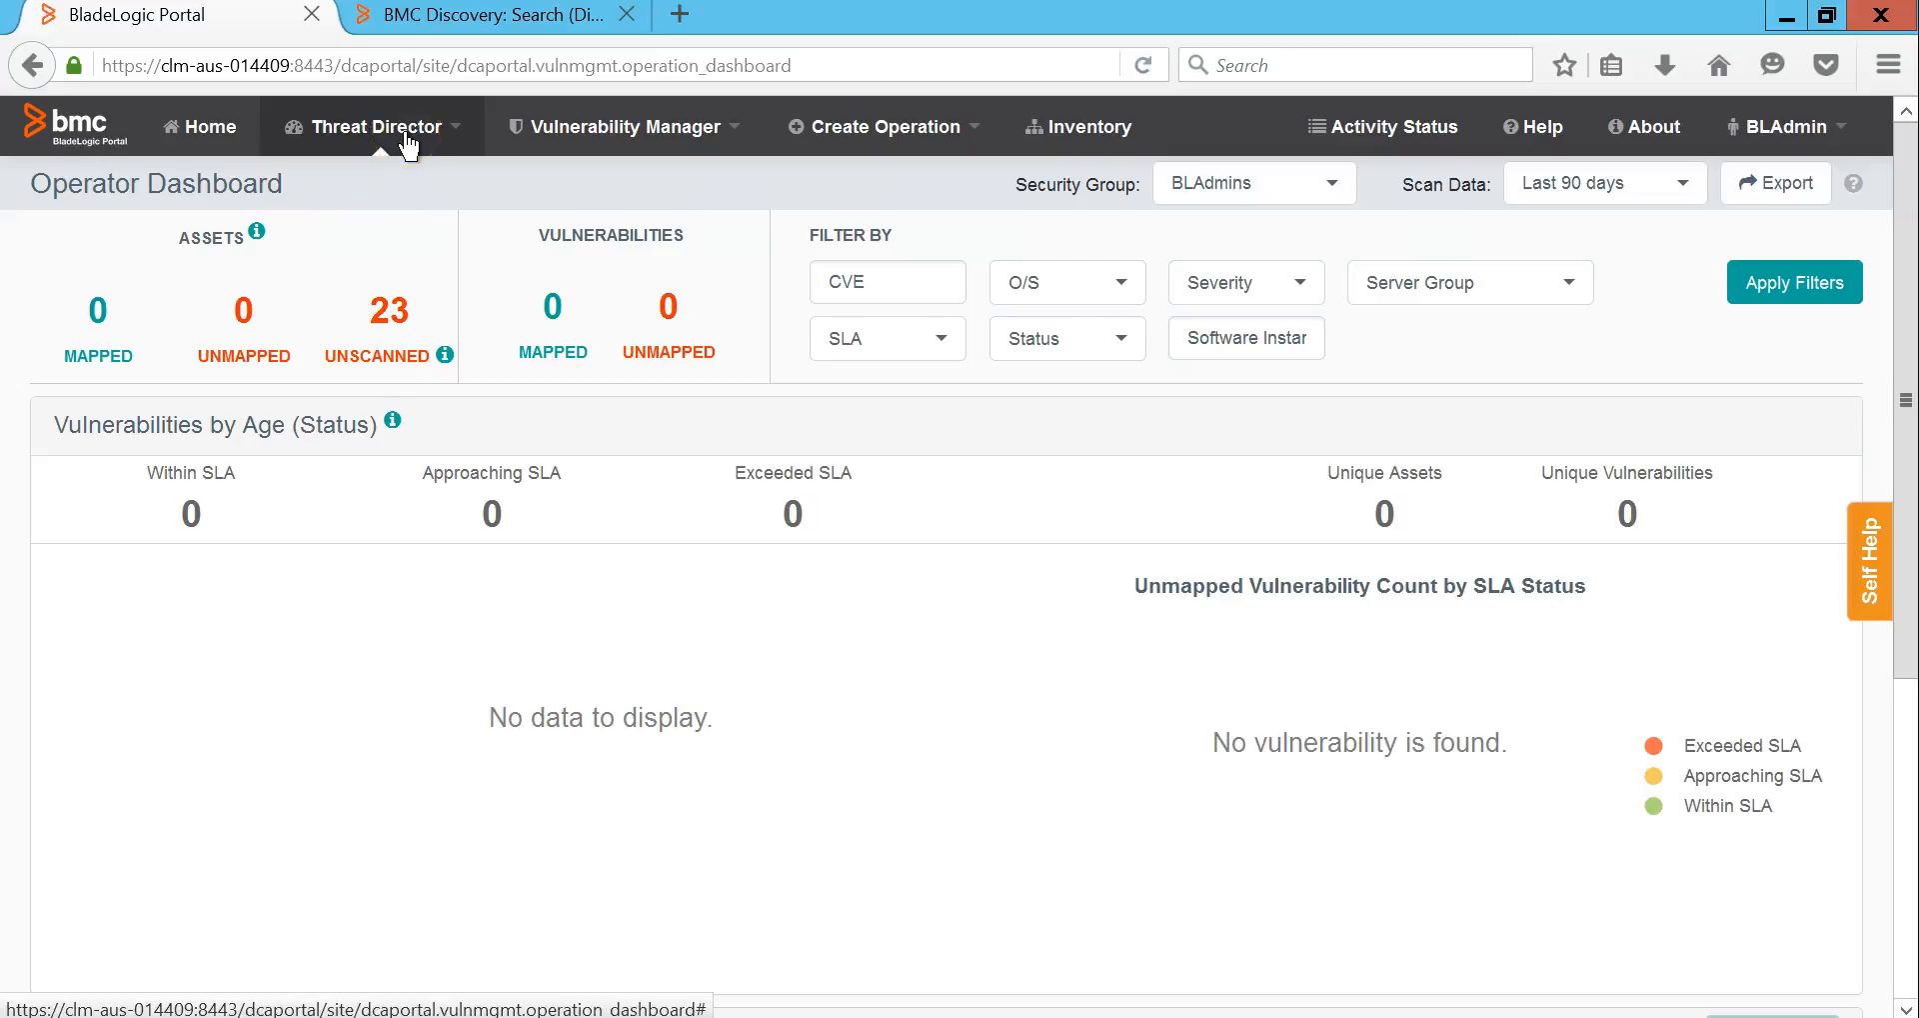
Step: Compare the 23 unscanned assets with Discovery's host list, then open Threat Director > Assets
{"action": "left_click", "coordinate": [500, 18]}
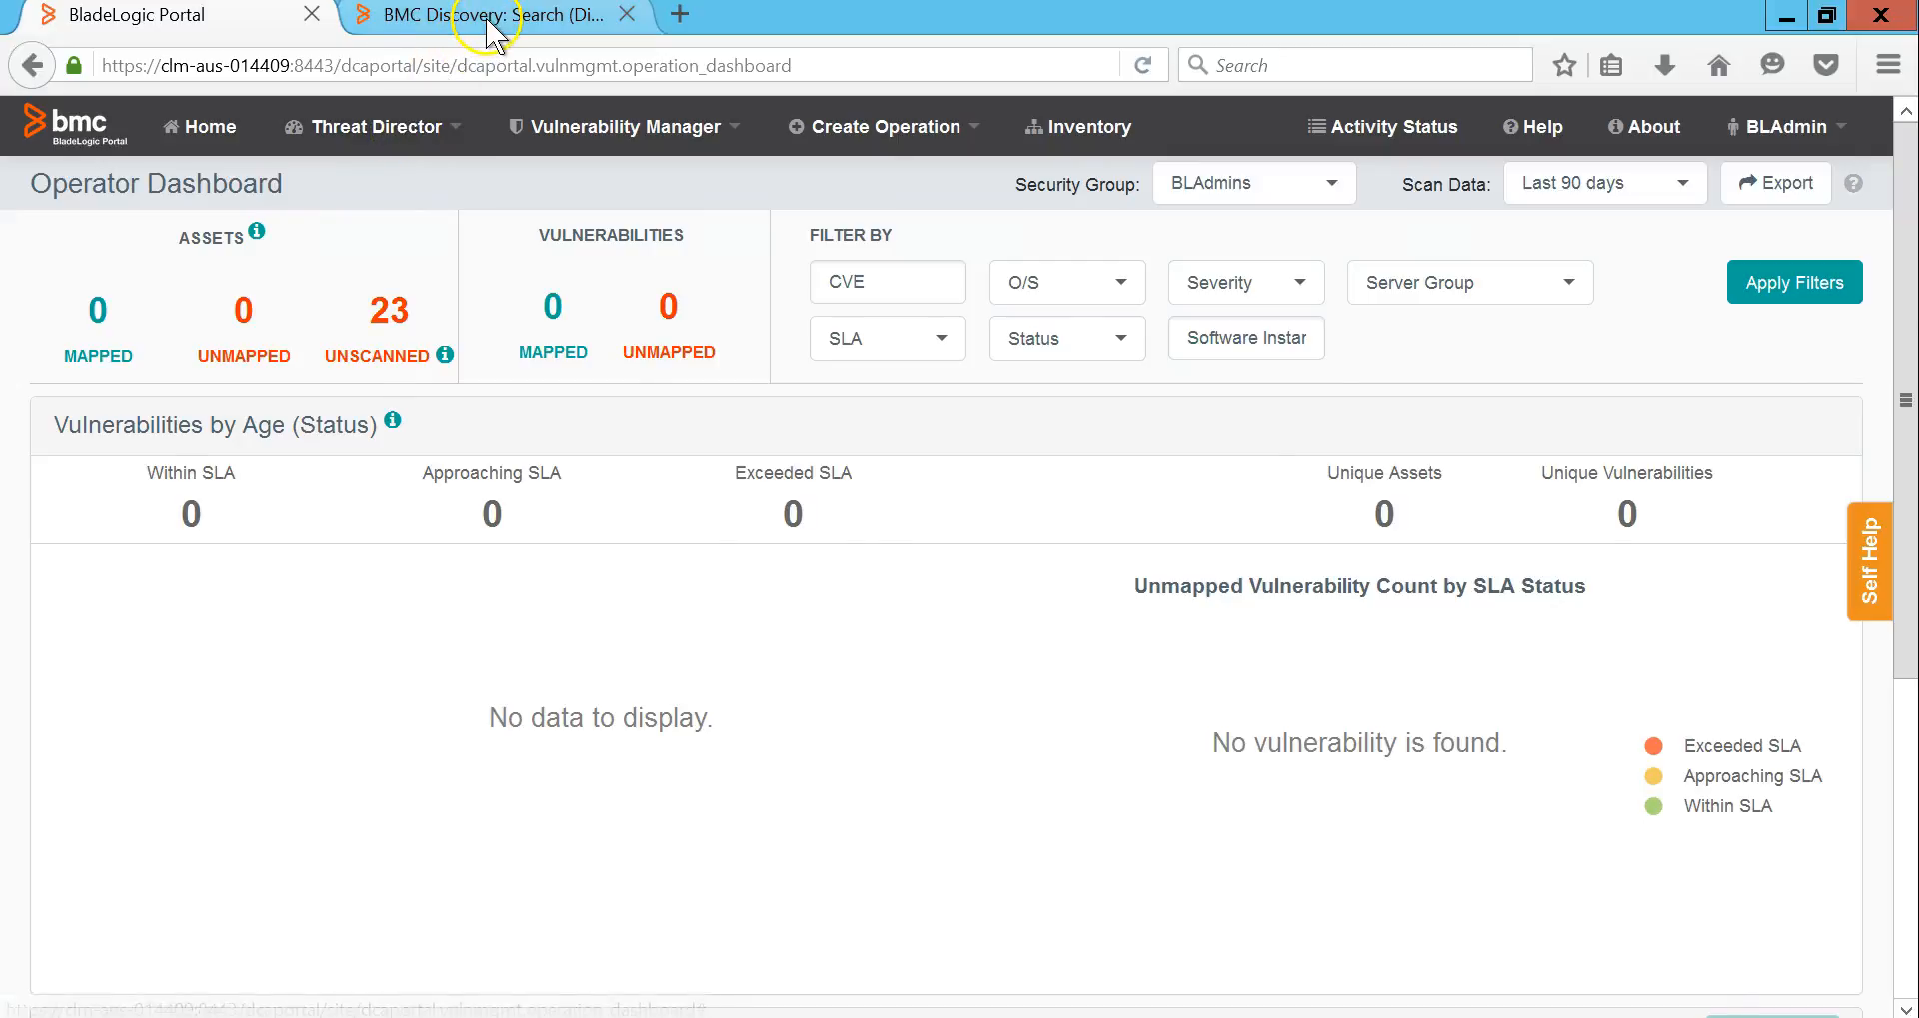
{"action": "left_click", "coordinate": [221, 17]}
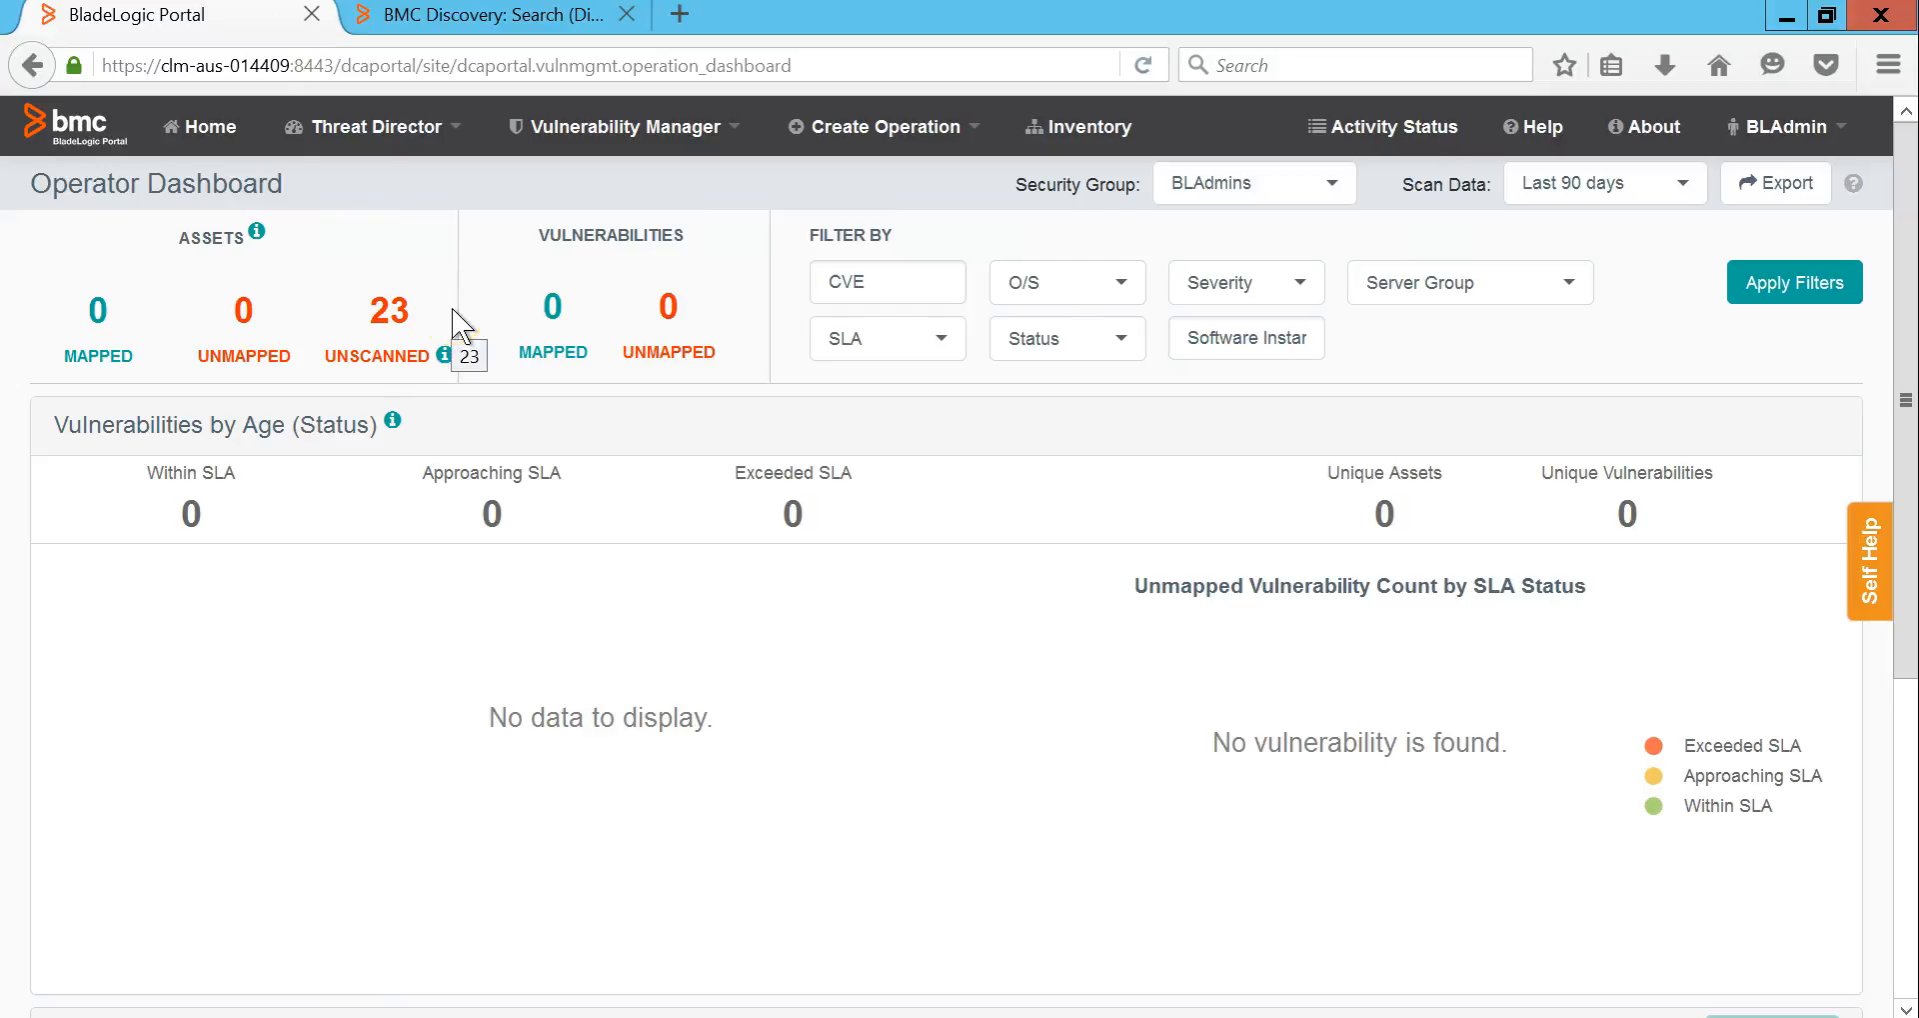
{"action": "left_click", "coordinate": [395, 124]}
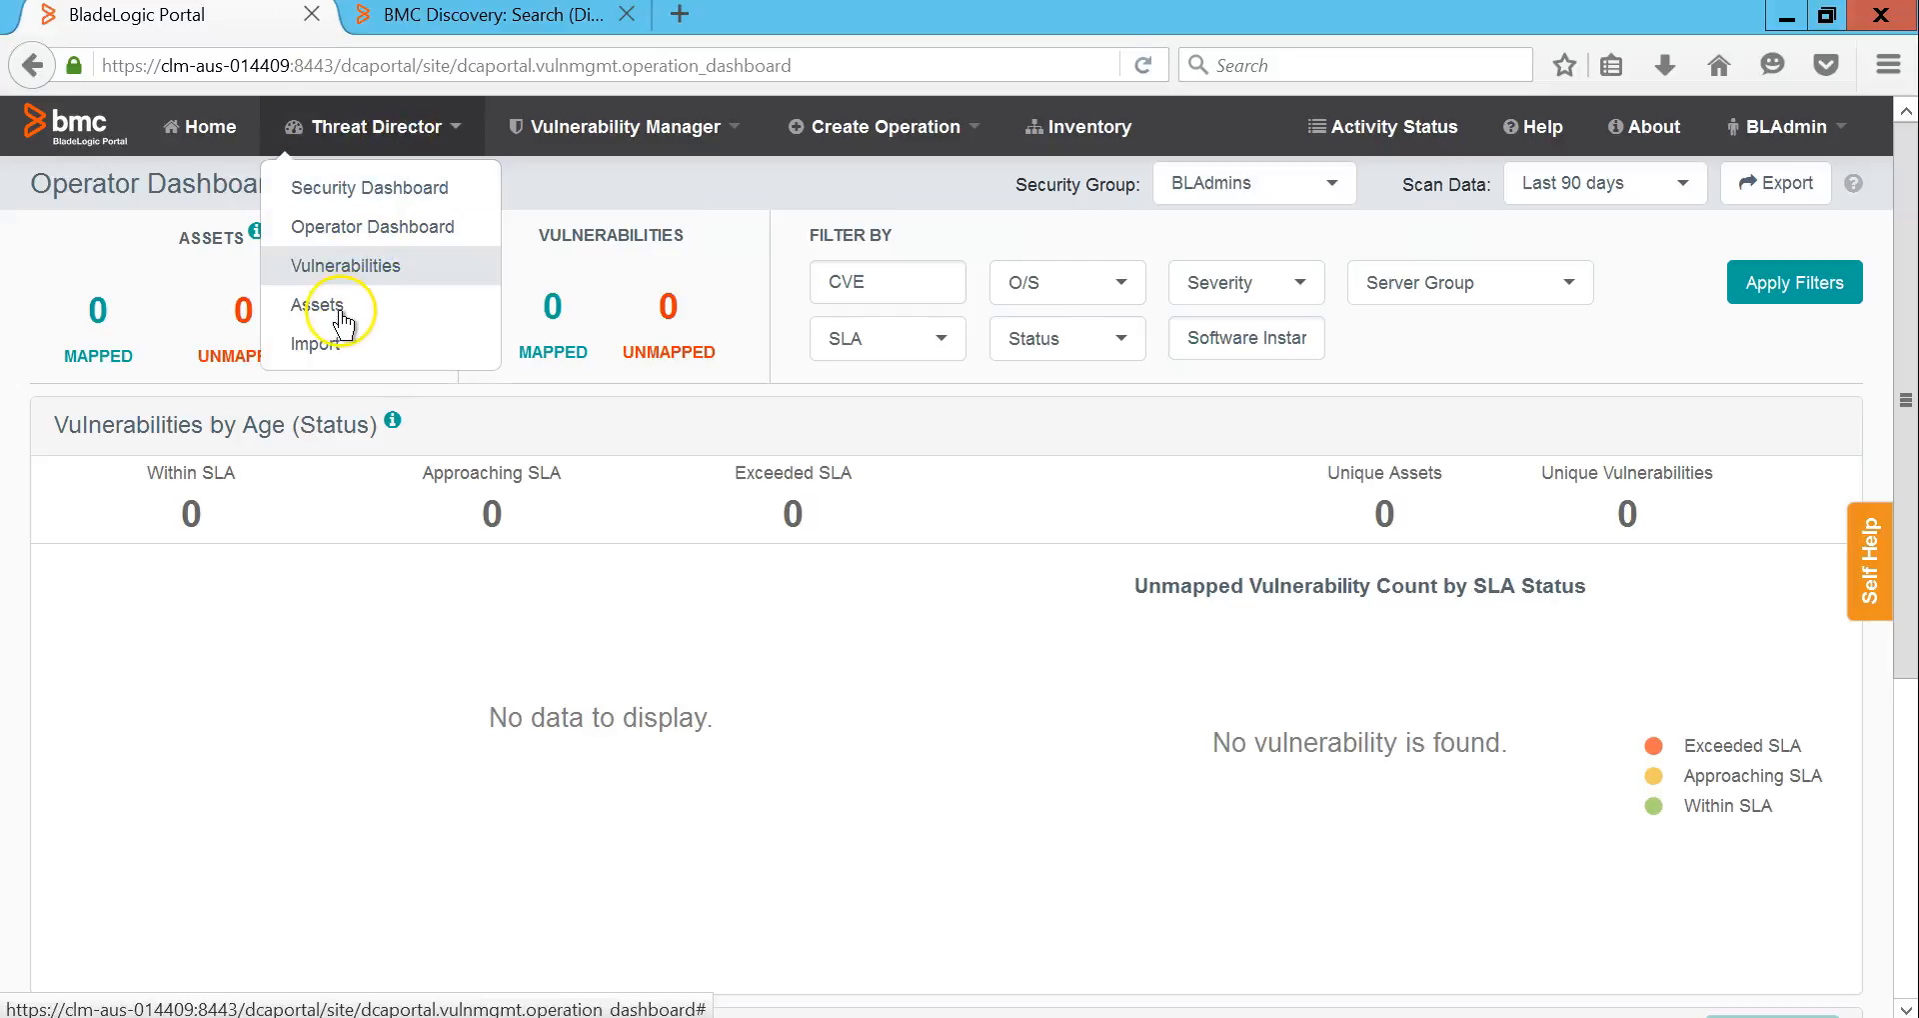
{"action": "left_click", "coordinate": [344, 318]}
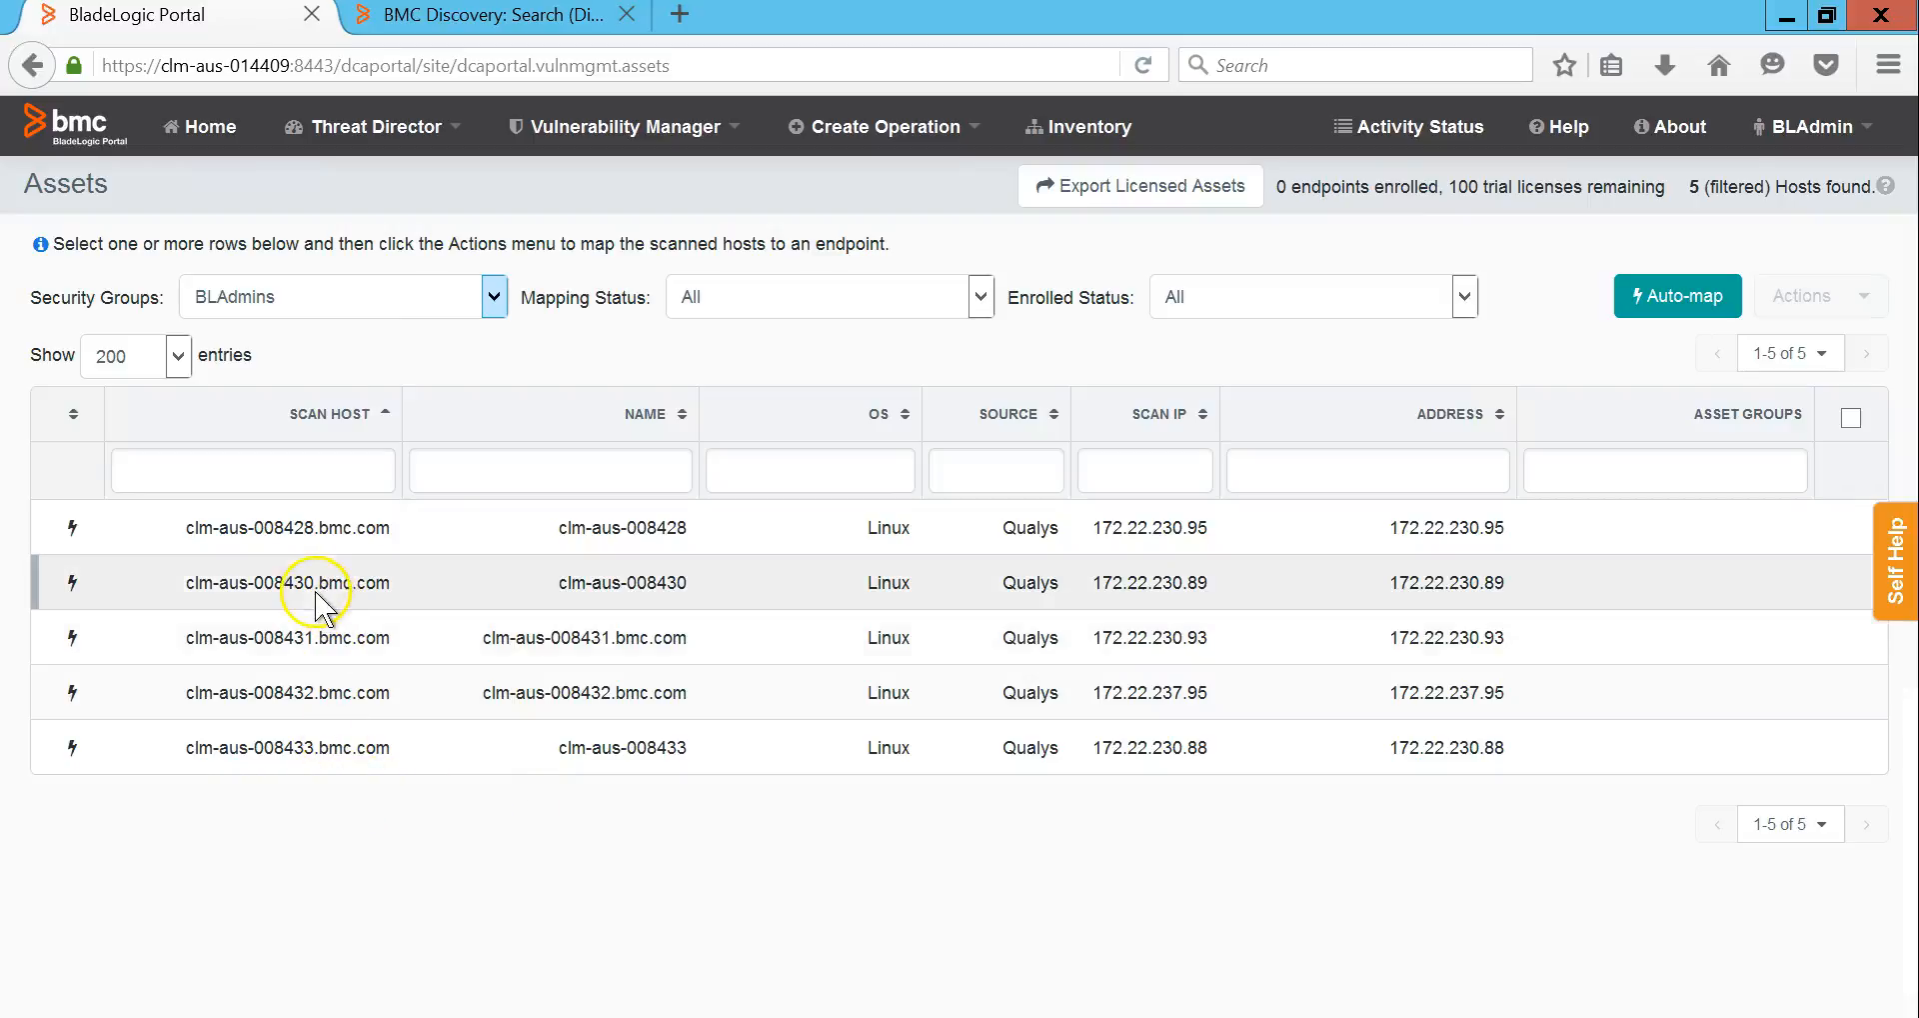
Step: Inspect the clm-aus-008431 and clm-aus-008428 asset rows, then start exporting the dashboard data
{"action": "left_click", "coordinate": [316, 637]}
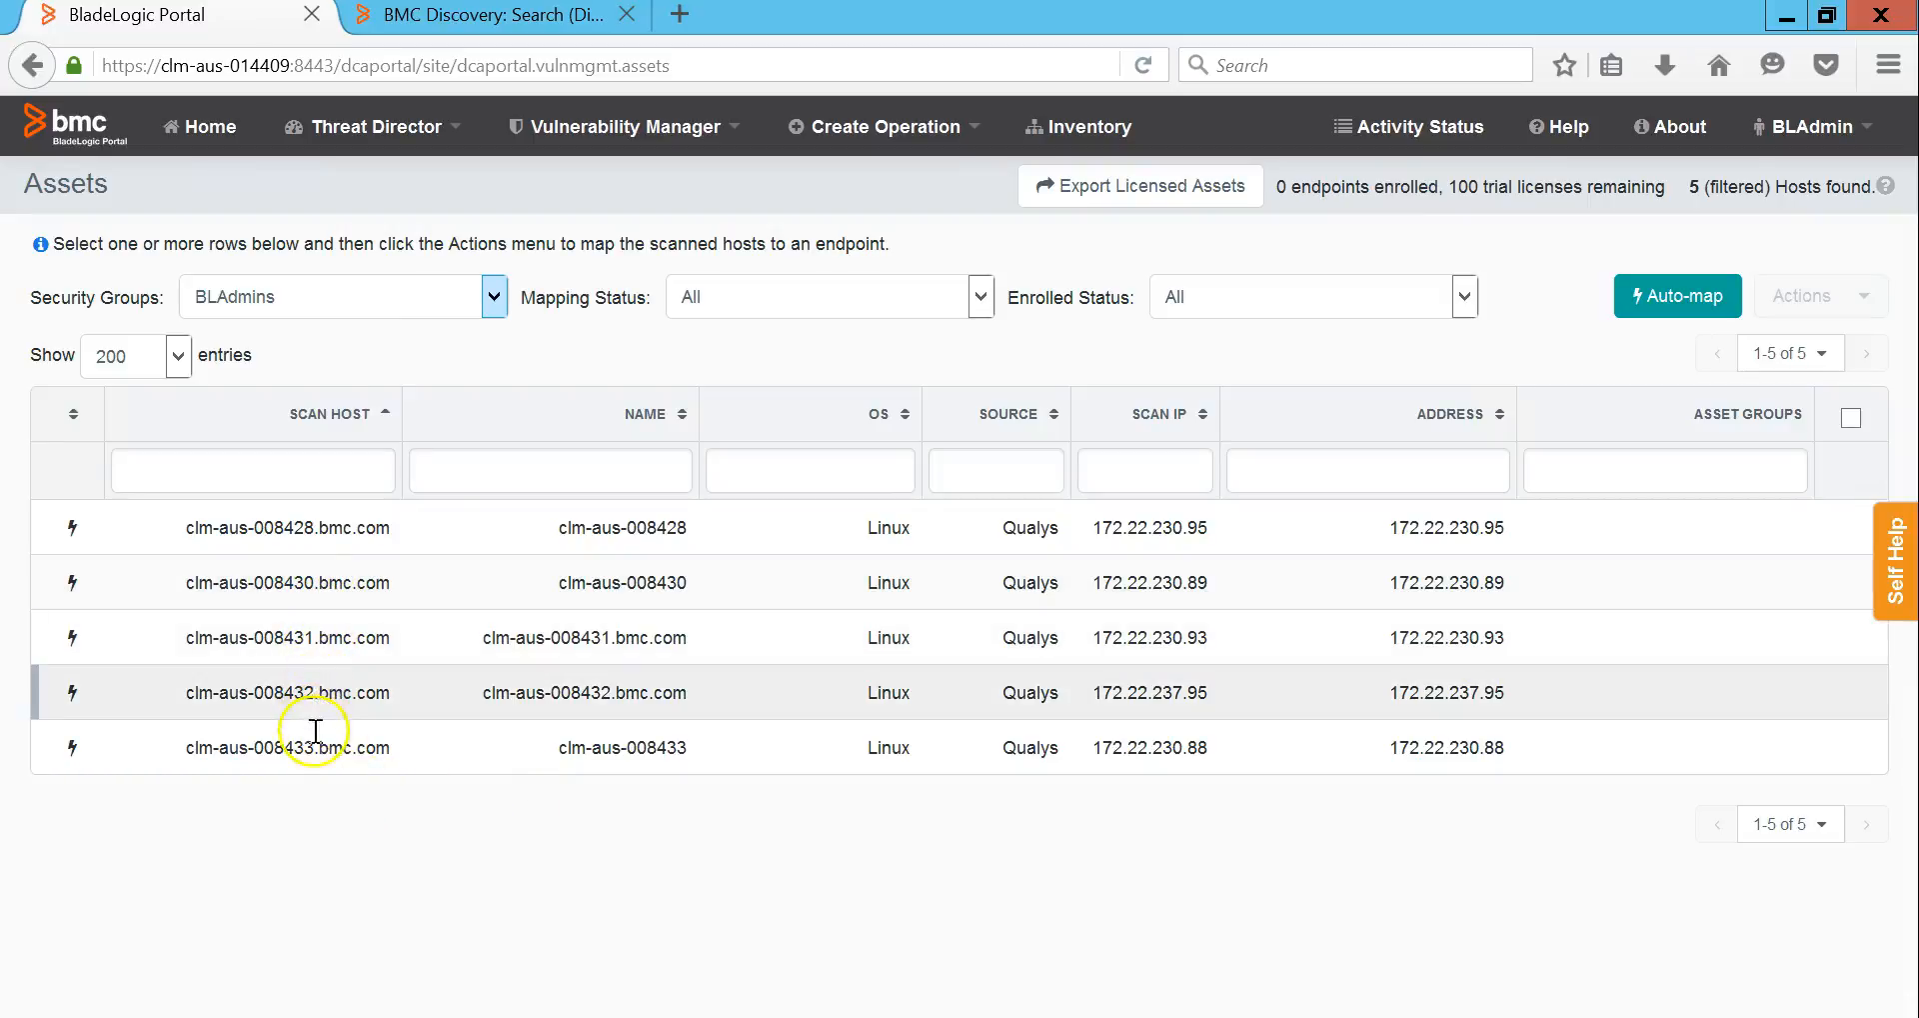
{"action": "left_click", "coordinate": [305, 532]}
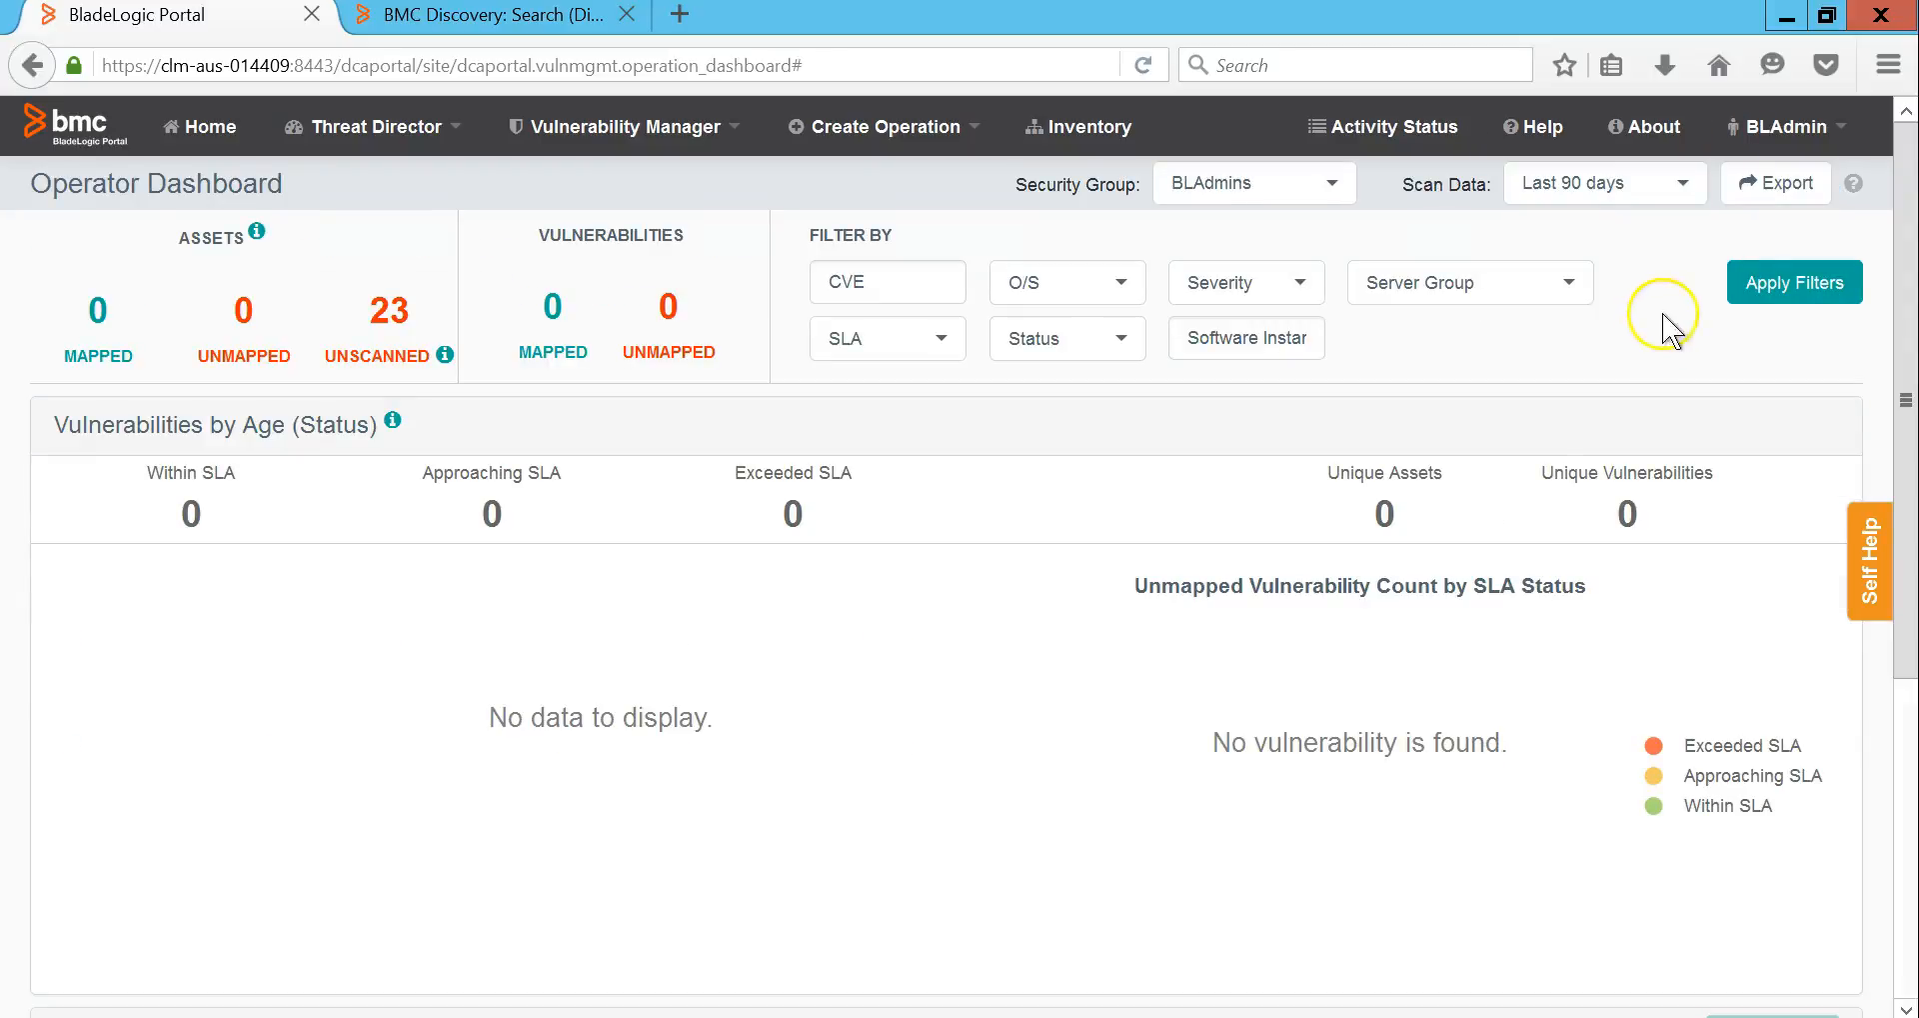
{"action": "left_click", "coordinate": [1771, 190]}
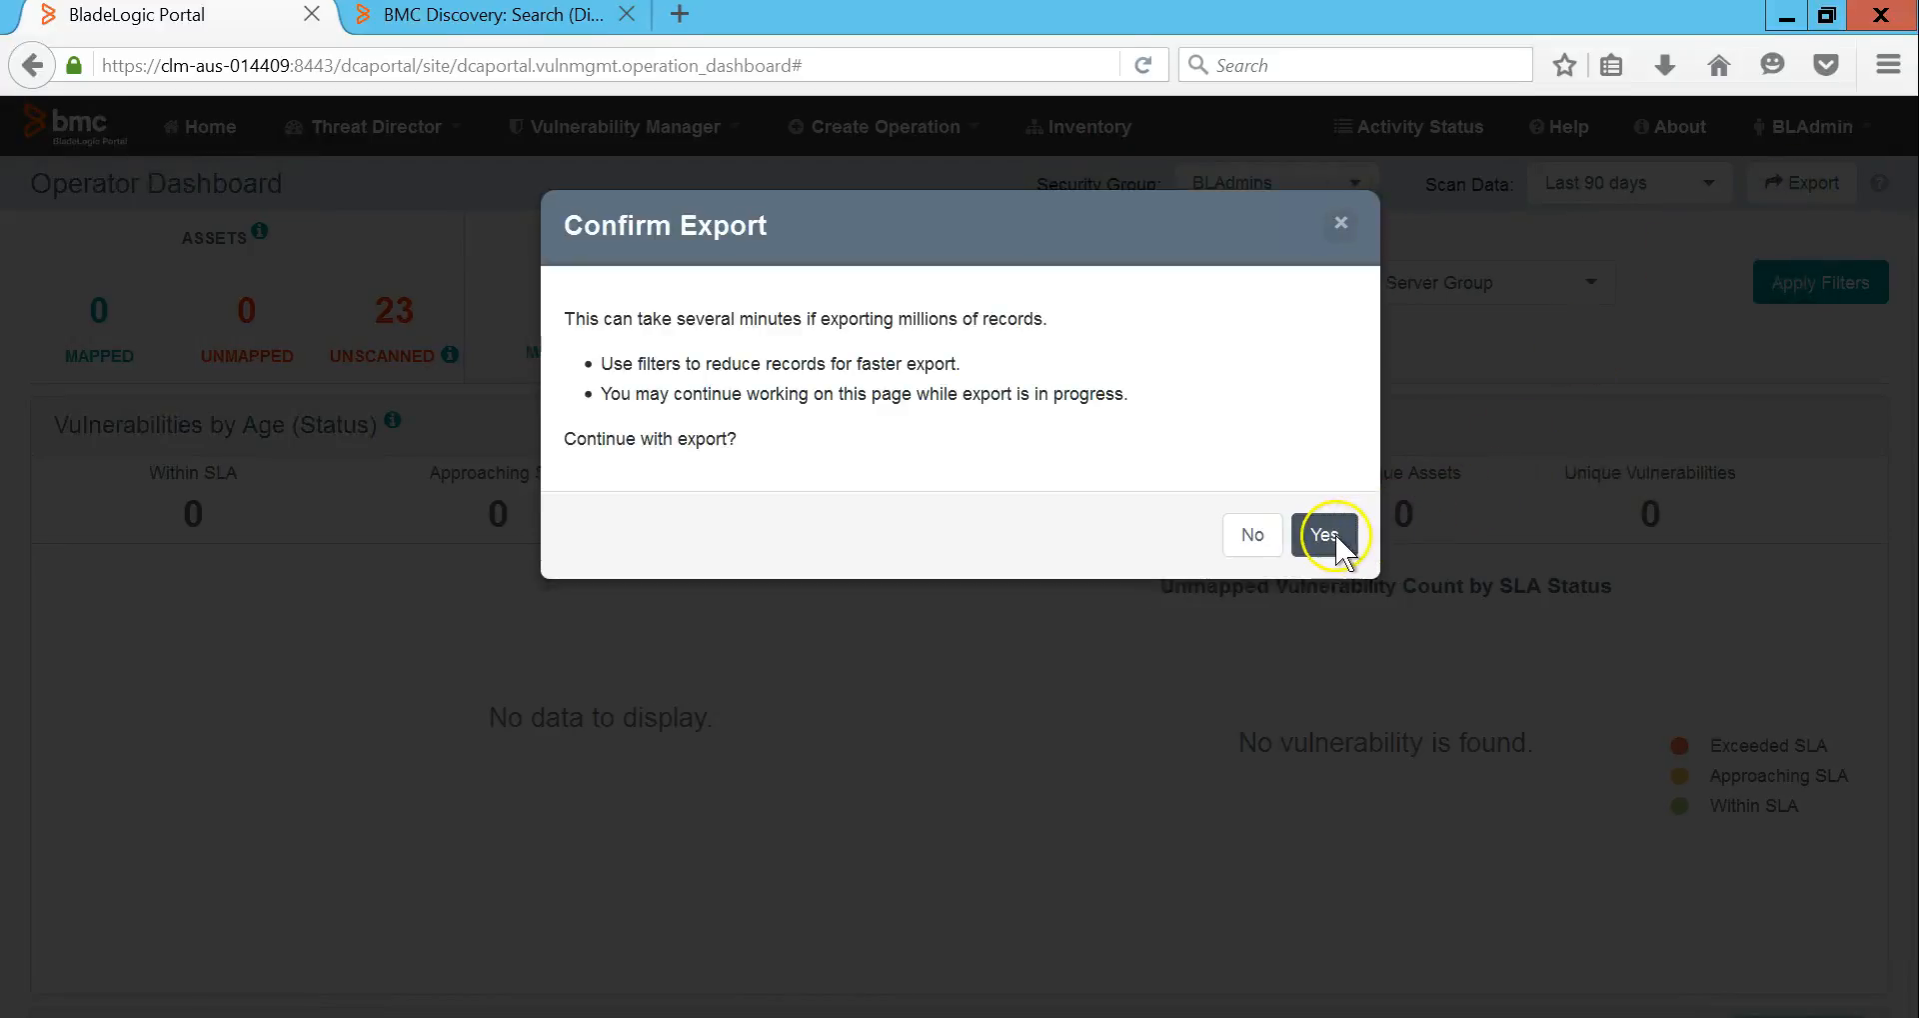
Step: Confirm the export and open vulnerability-asset-export(3).zip from the Downloads panel
{"action": "left_click", "coordinate": [1326, 535]}
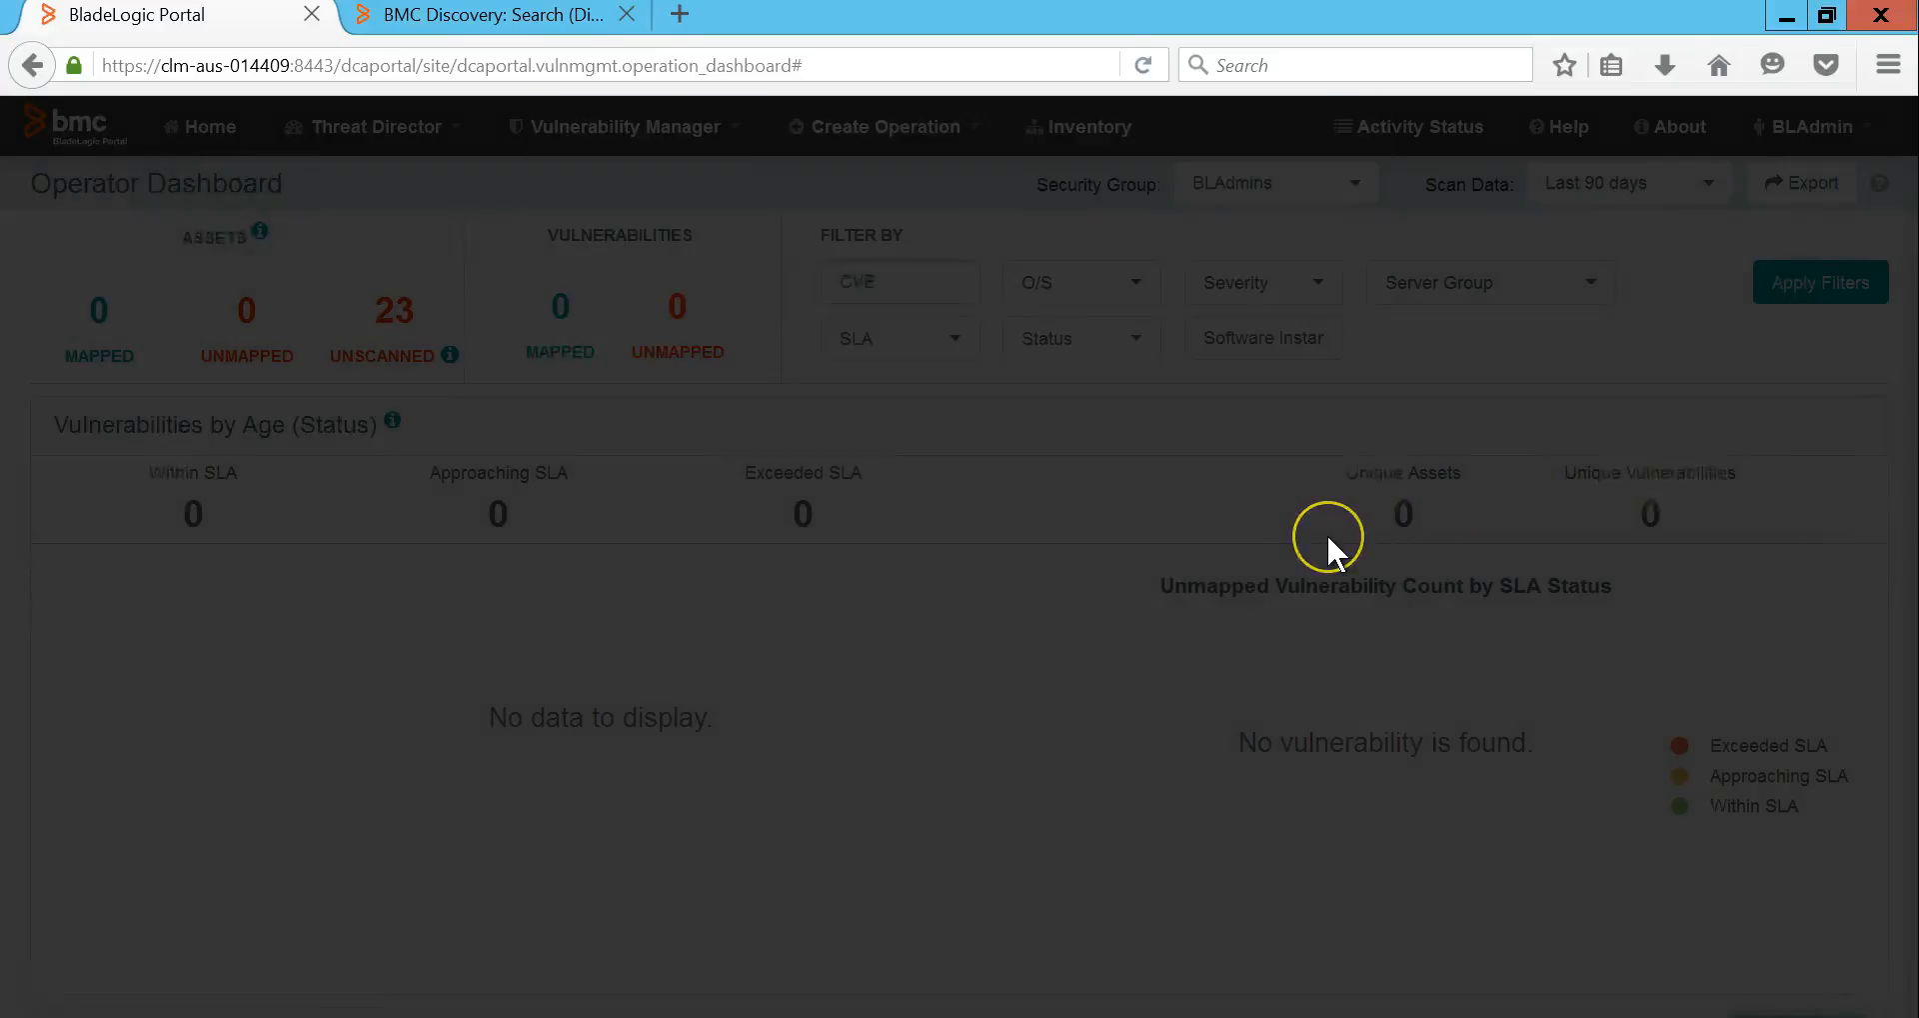
{"action": "left_click", "coordinate": [1661, 64]}
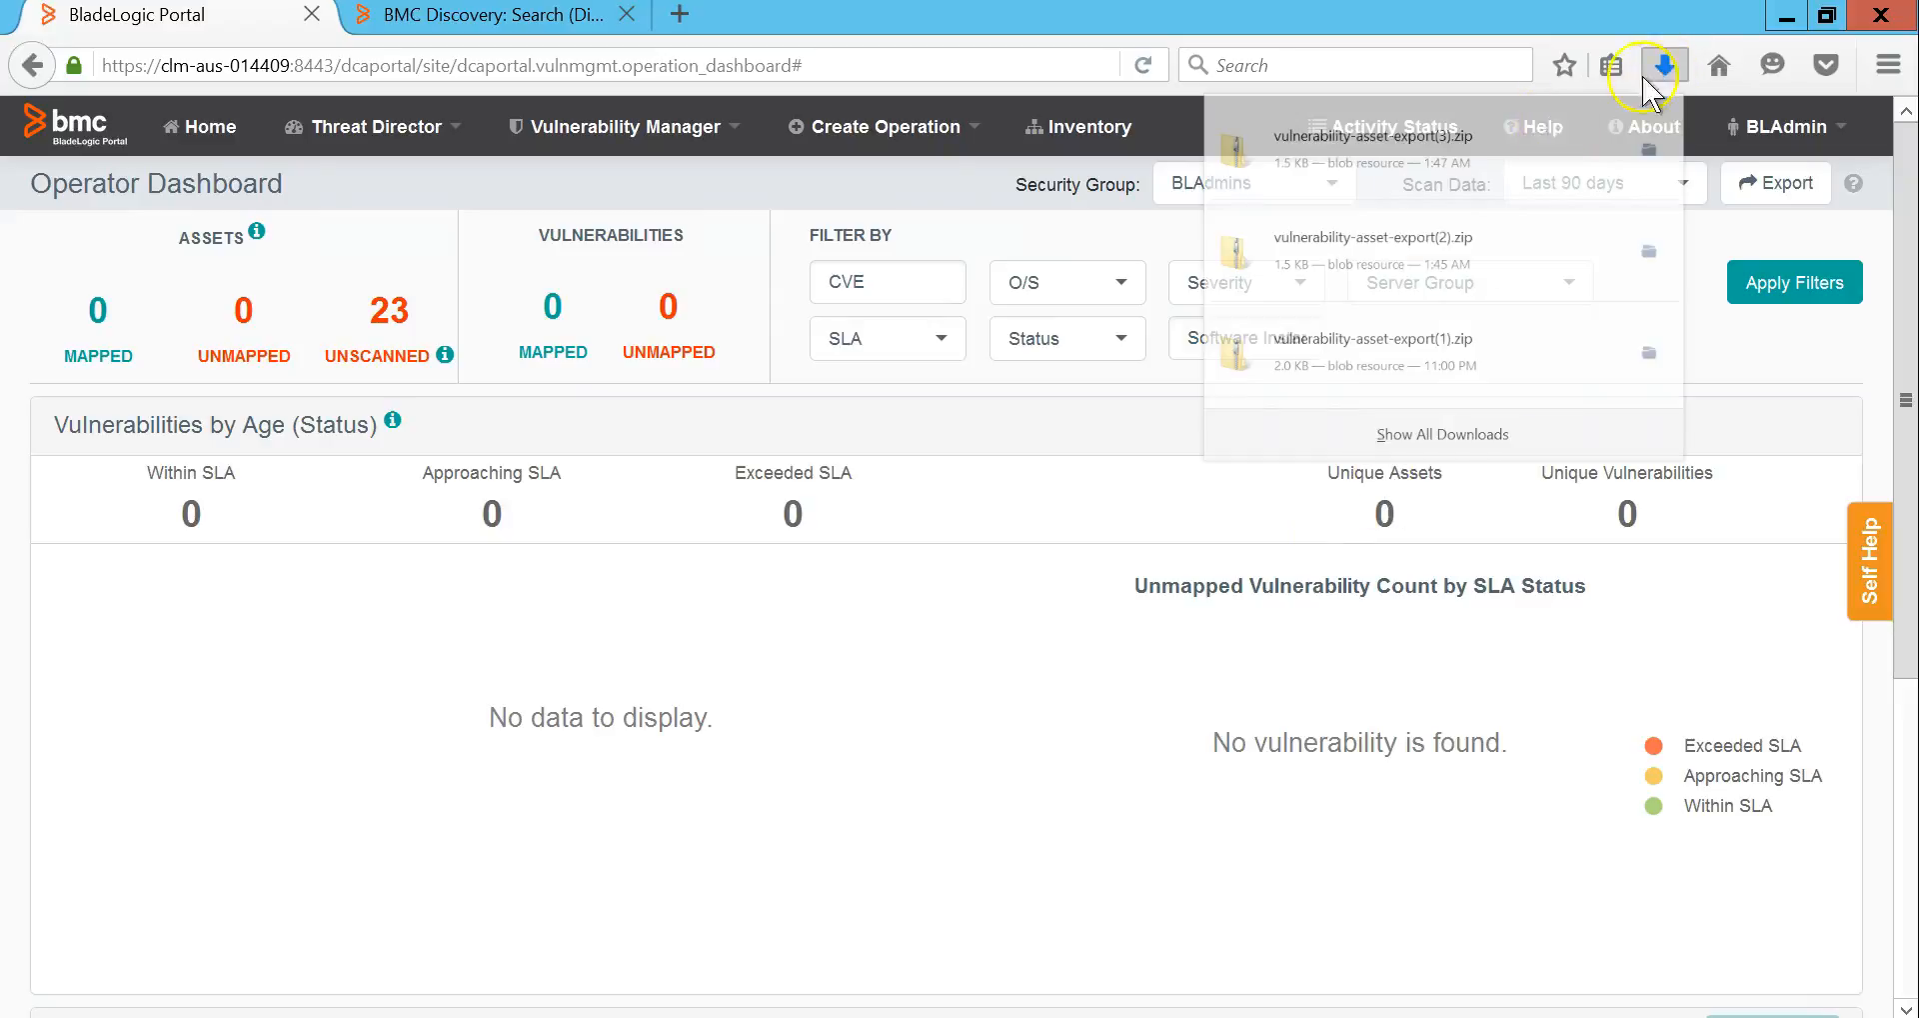
{"action": "left_click", "coordinate": [1397, 177]}
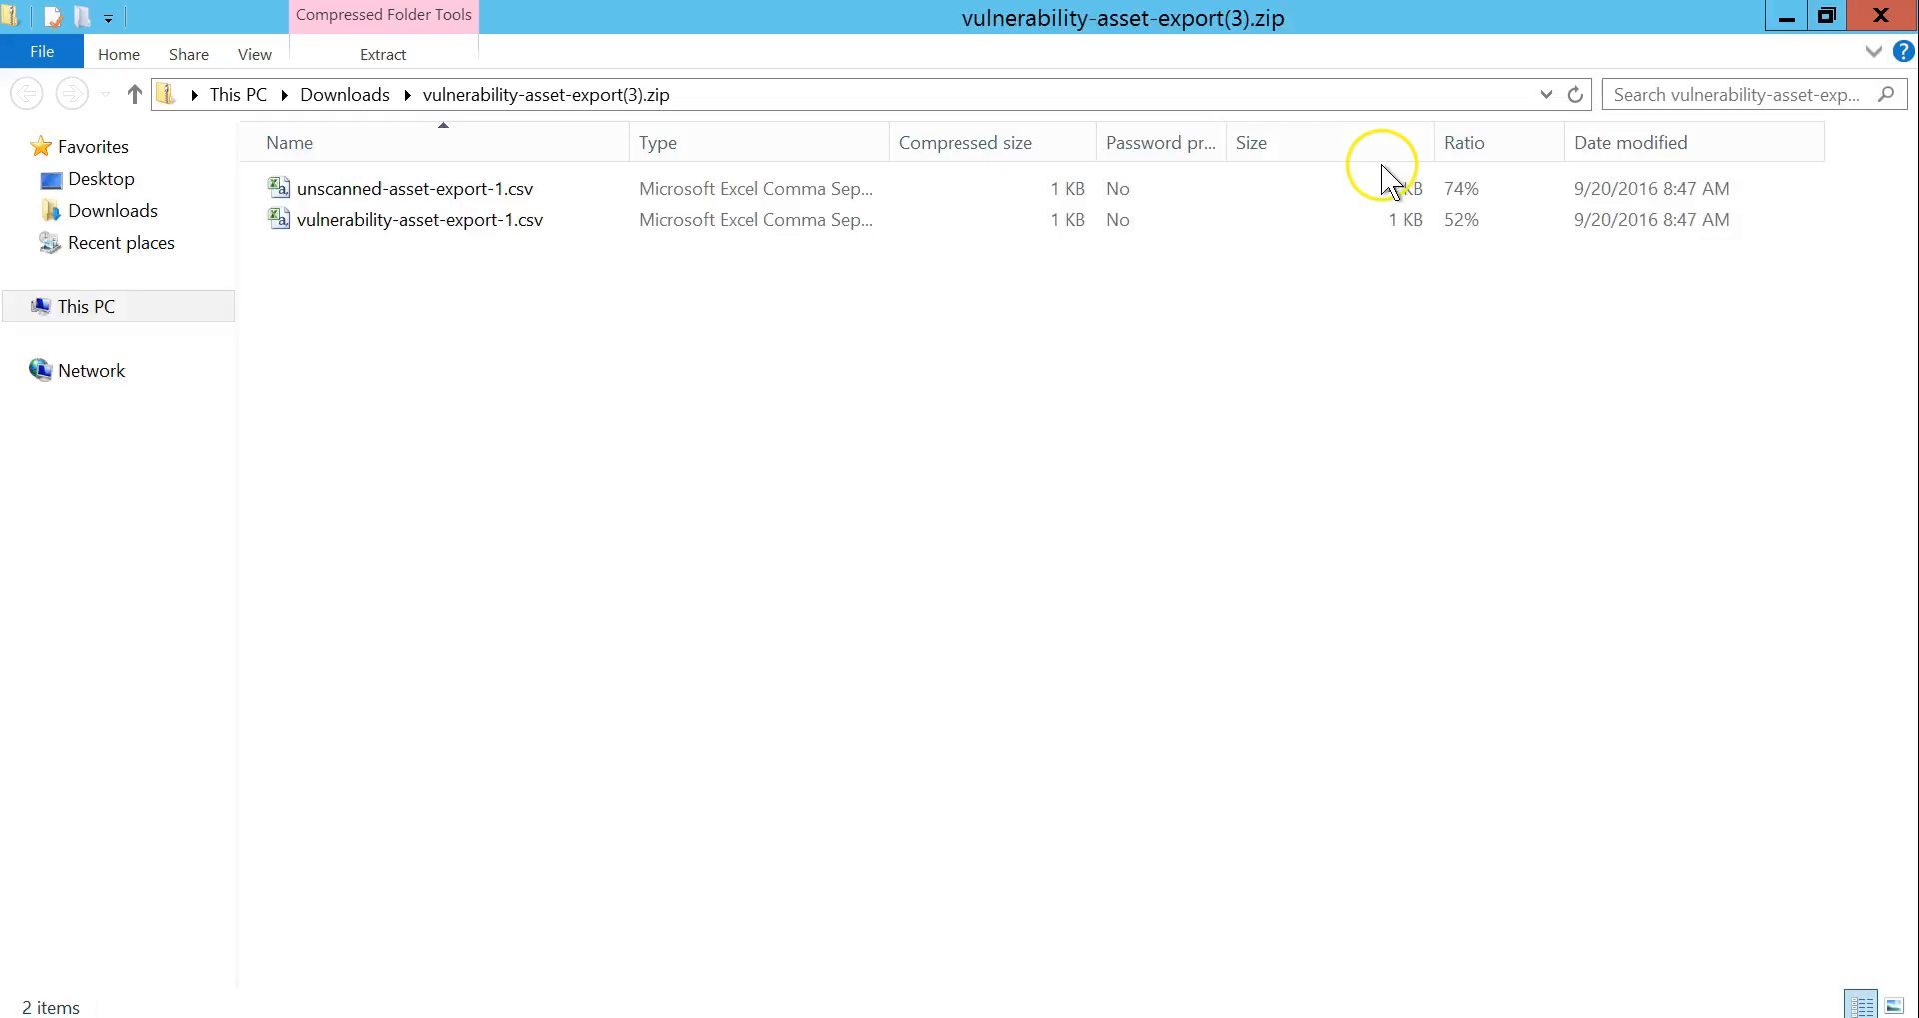
Step: Open unscanned-asset-export-1.csv in Excel and scroll through its 23 unscanned hosts
{"action": "double_click", "coordinate": [499, 190]}
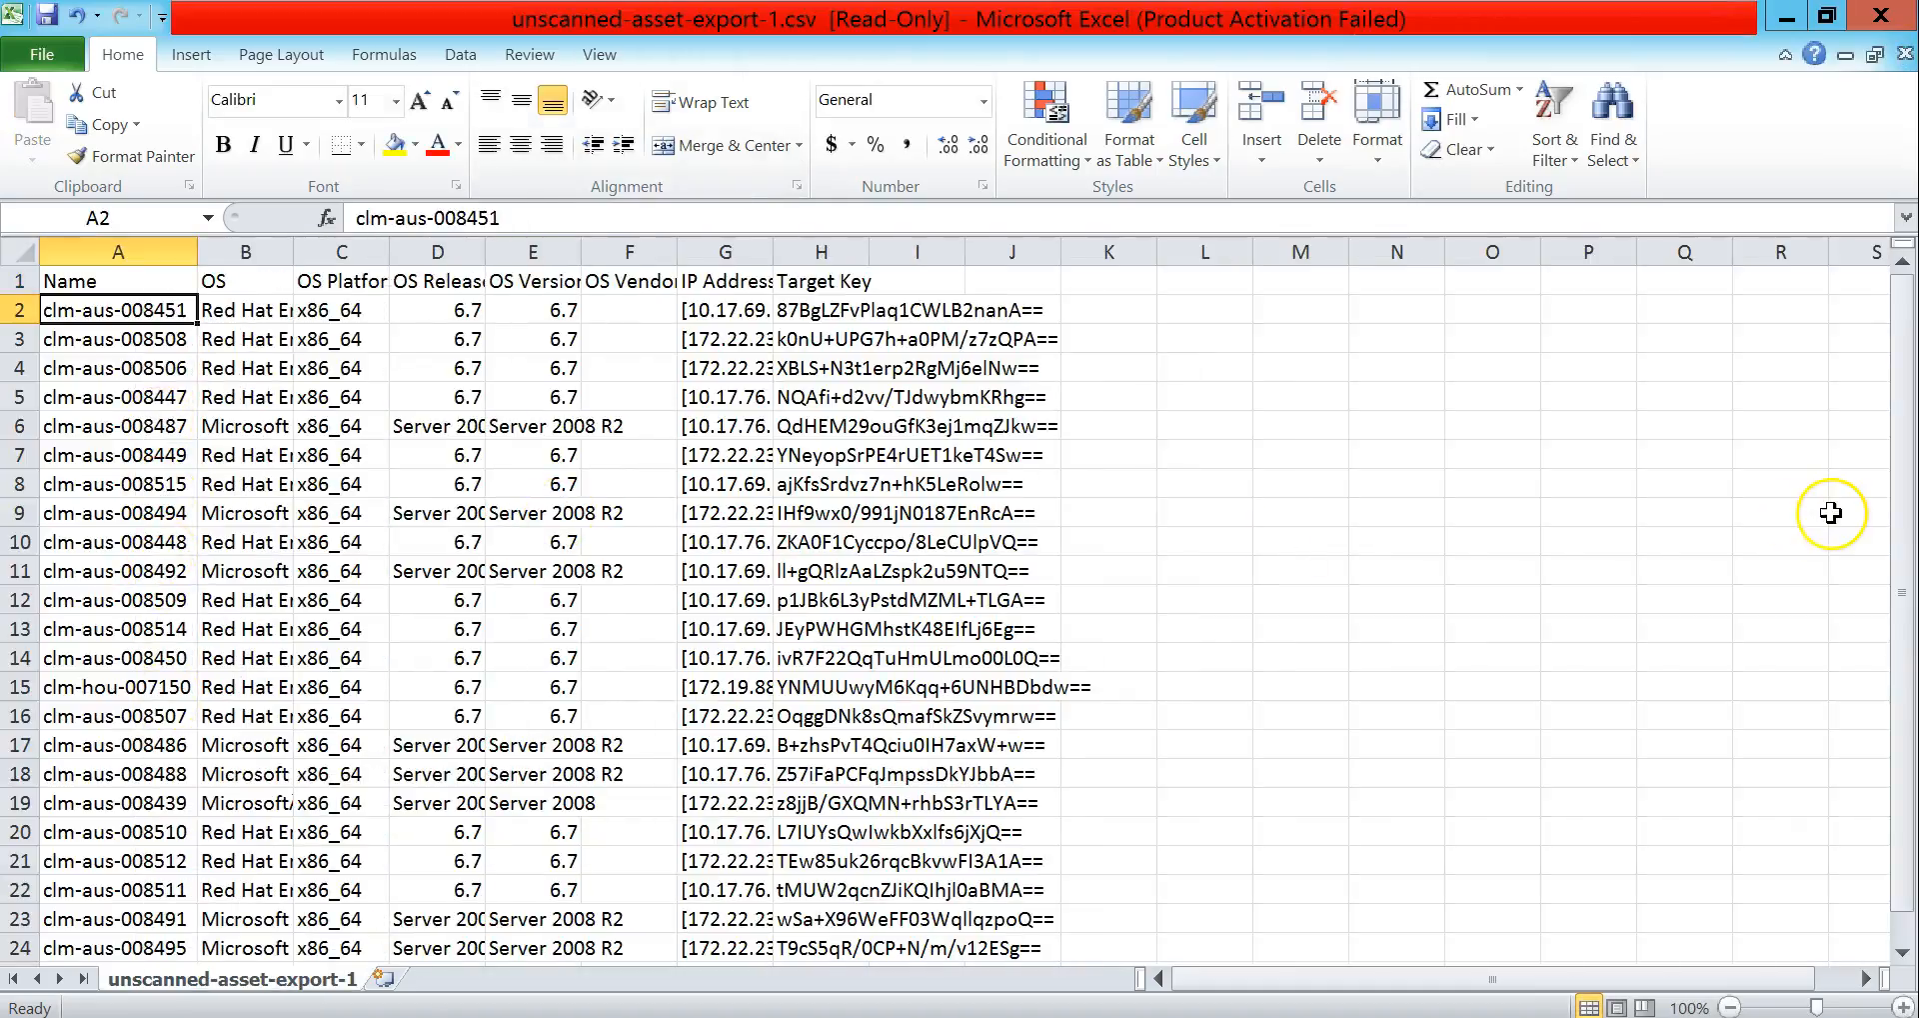
{"action": "left_click_drag", "start_coordinate": [1902, 535], "coordinate": [1900, 622]}
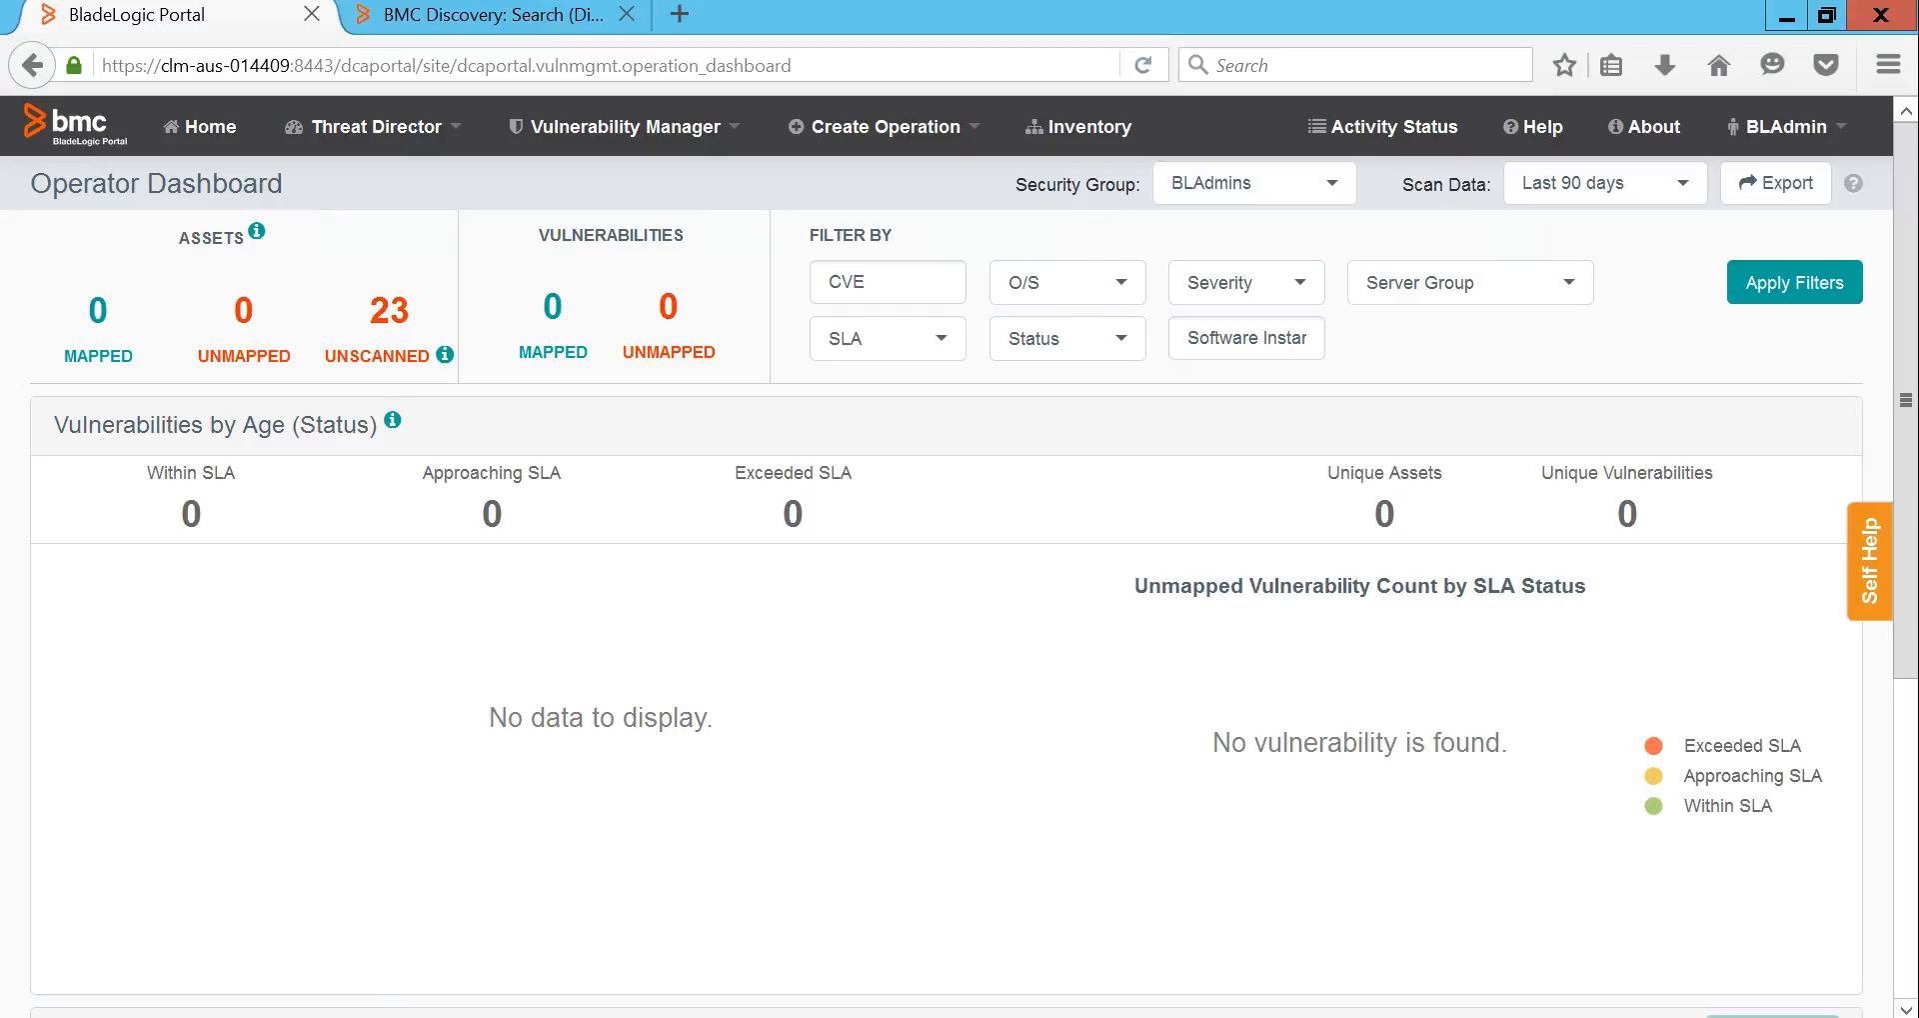
Step: Open the Discovery connection for editing from BLAdmin Administration's Discovery tab
{"action": "left_click", "coordinate": [1770, 132]}
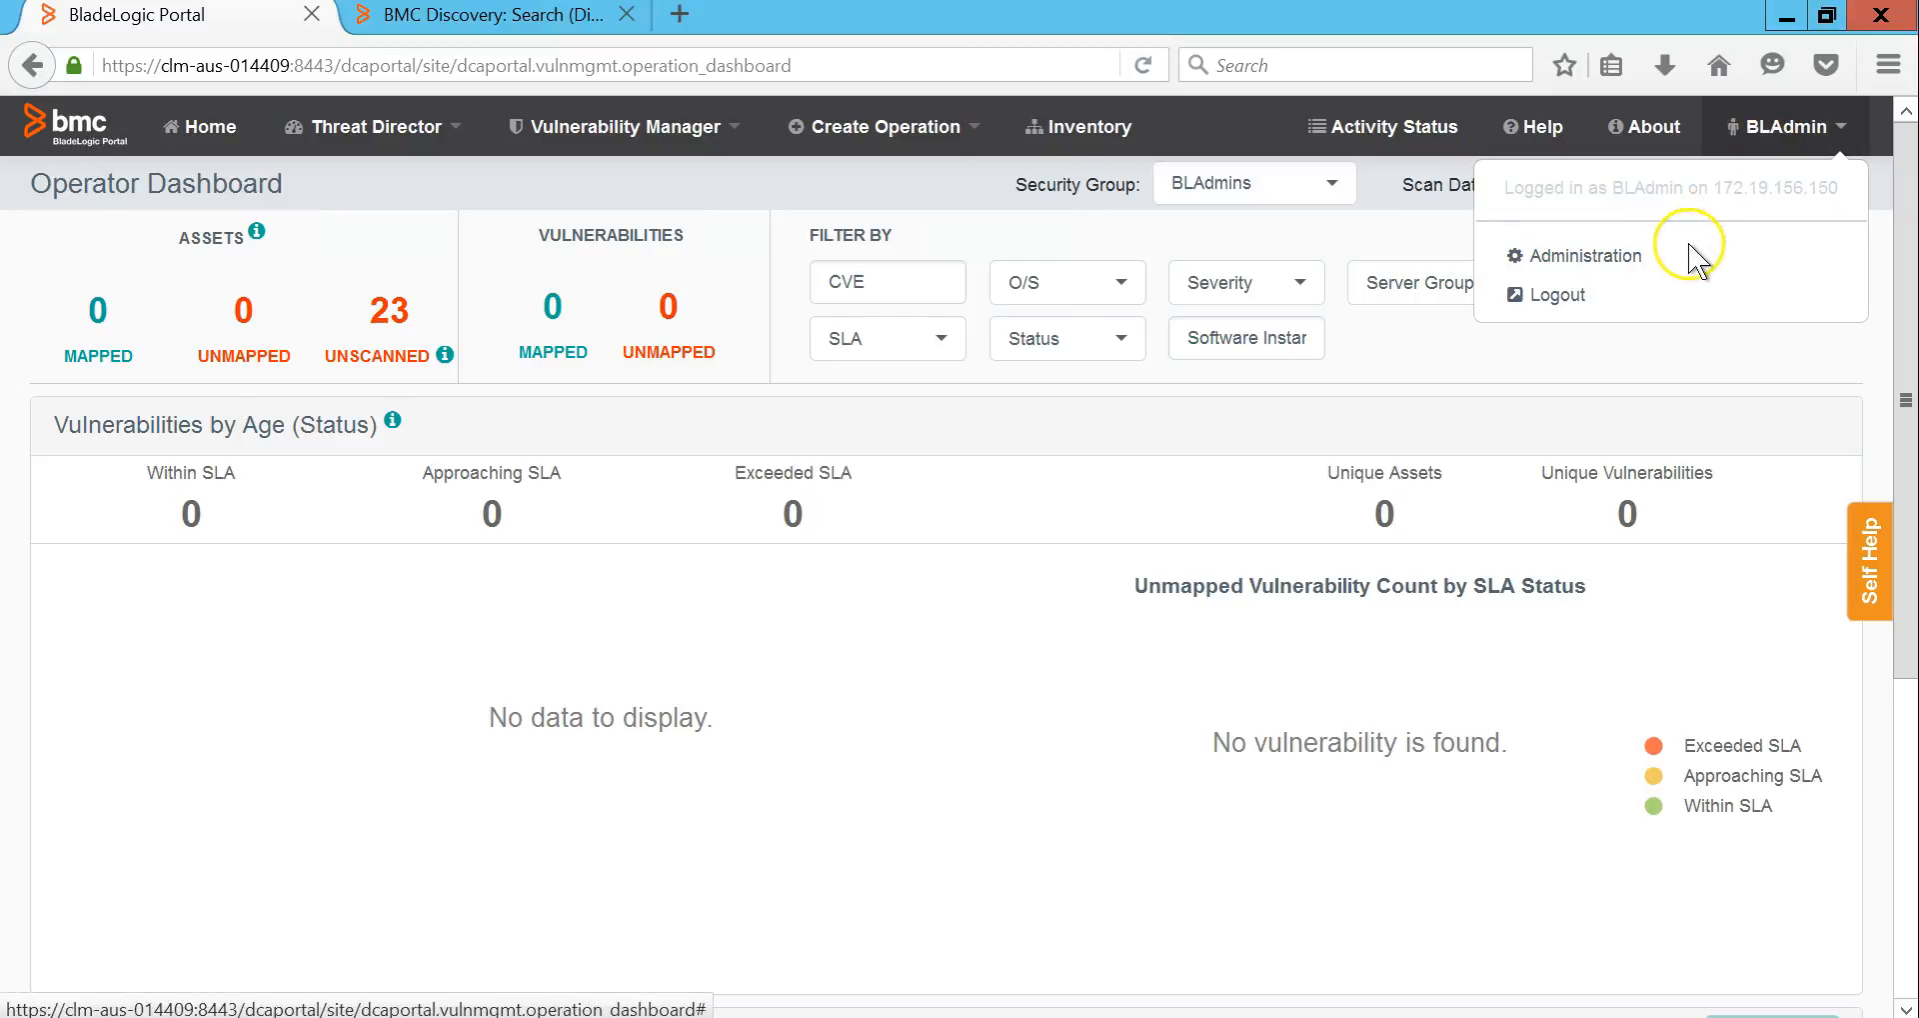
{"action": "left_click", "coordinate": [1682, 254]}
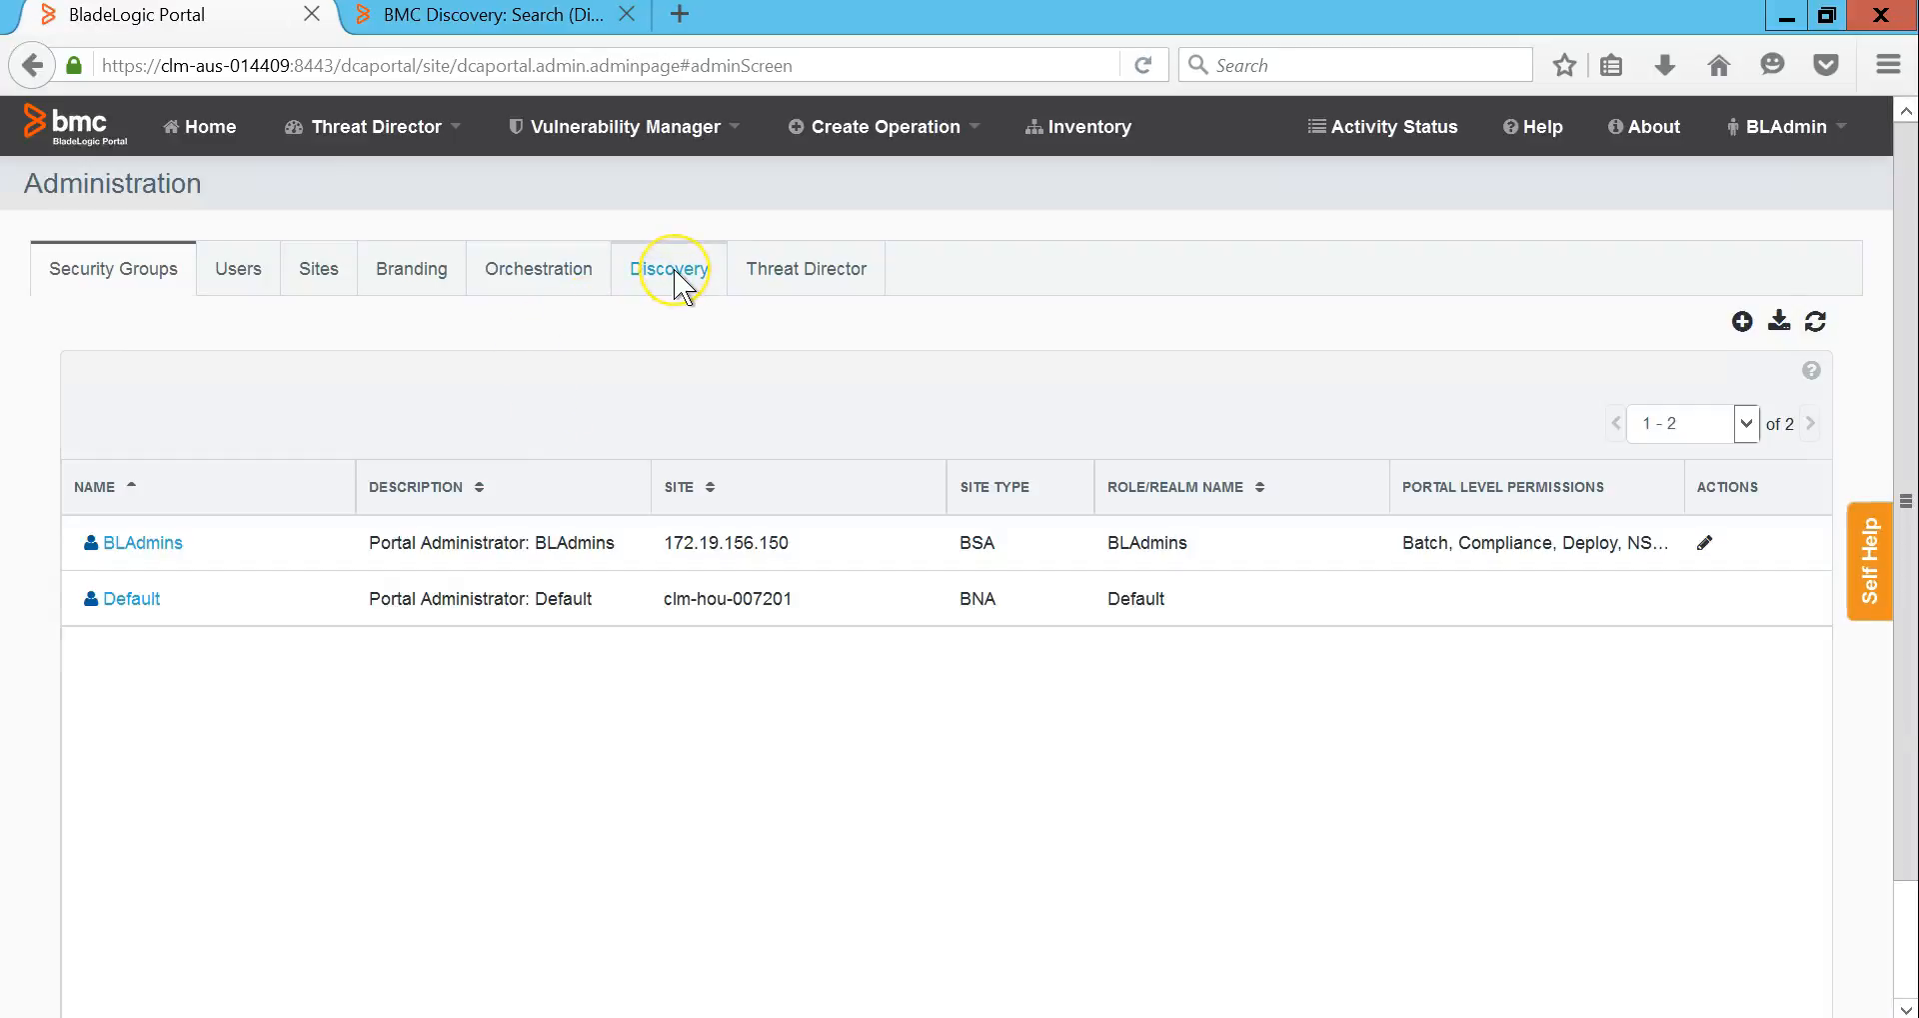
{"action": "left_click", "coordinate": [669, 269]}
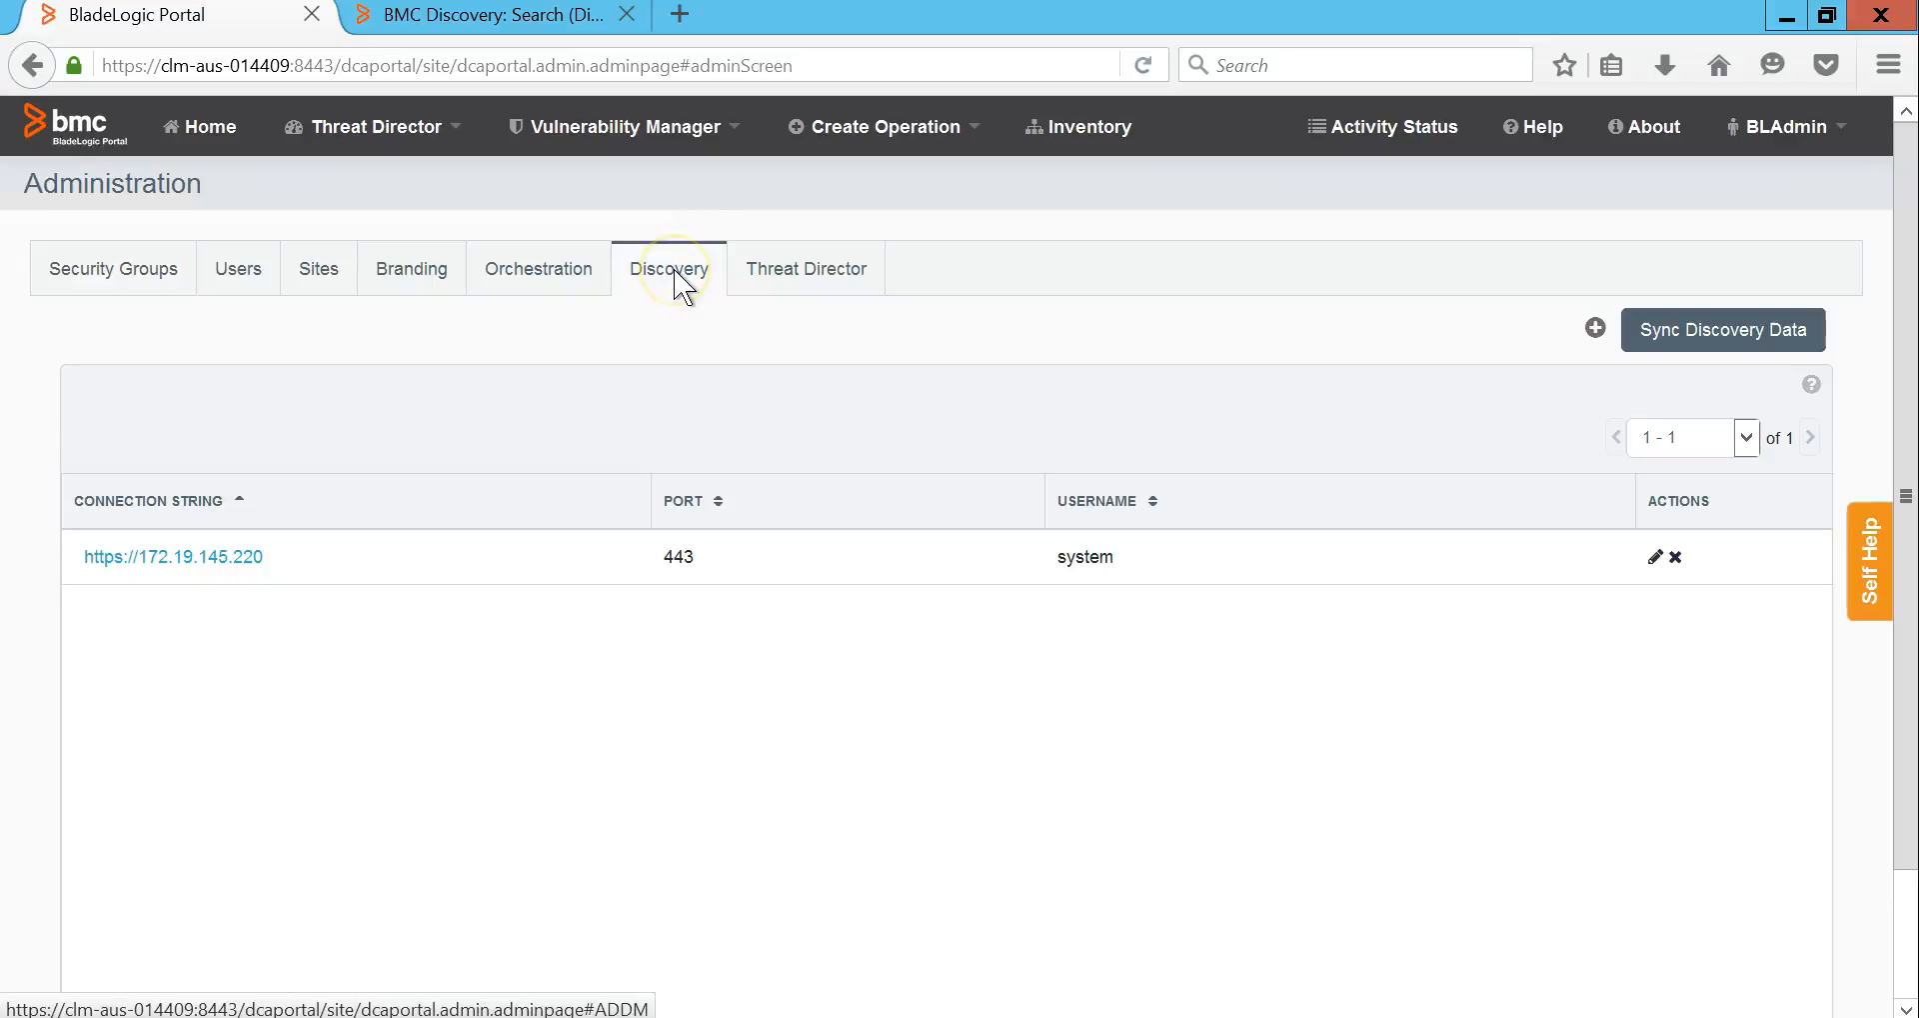
{"action": "left_click", "coordinate": [243, 557]}
Step: Add host clm-aus-008439 to Exclude IPs/Hosts/Range and submit the connection update
{"action": "left_click", "coordinate": [371, 608]}
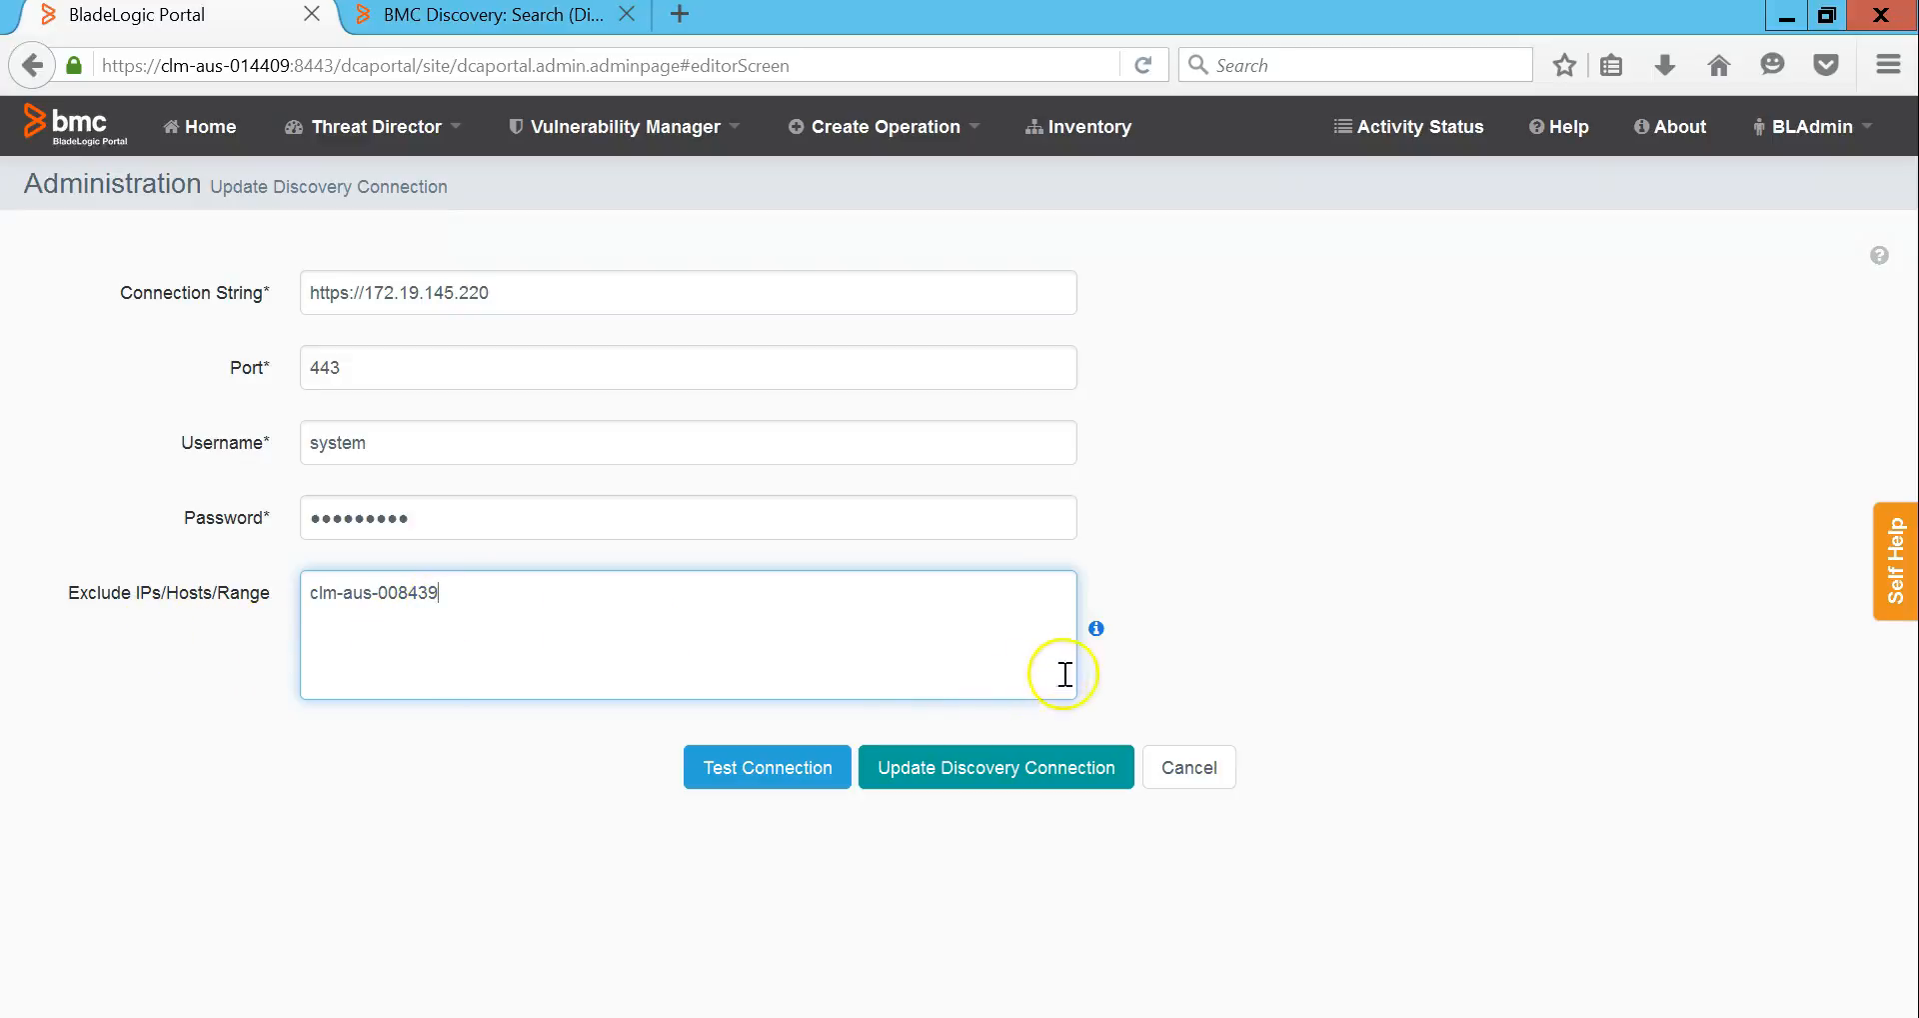
{"action": "left_click", "coordinate": [1097, 630]}
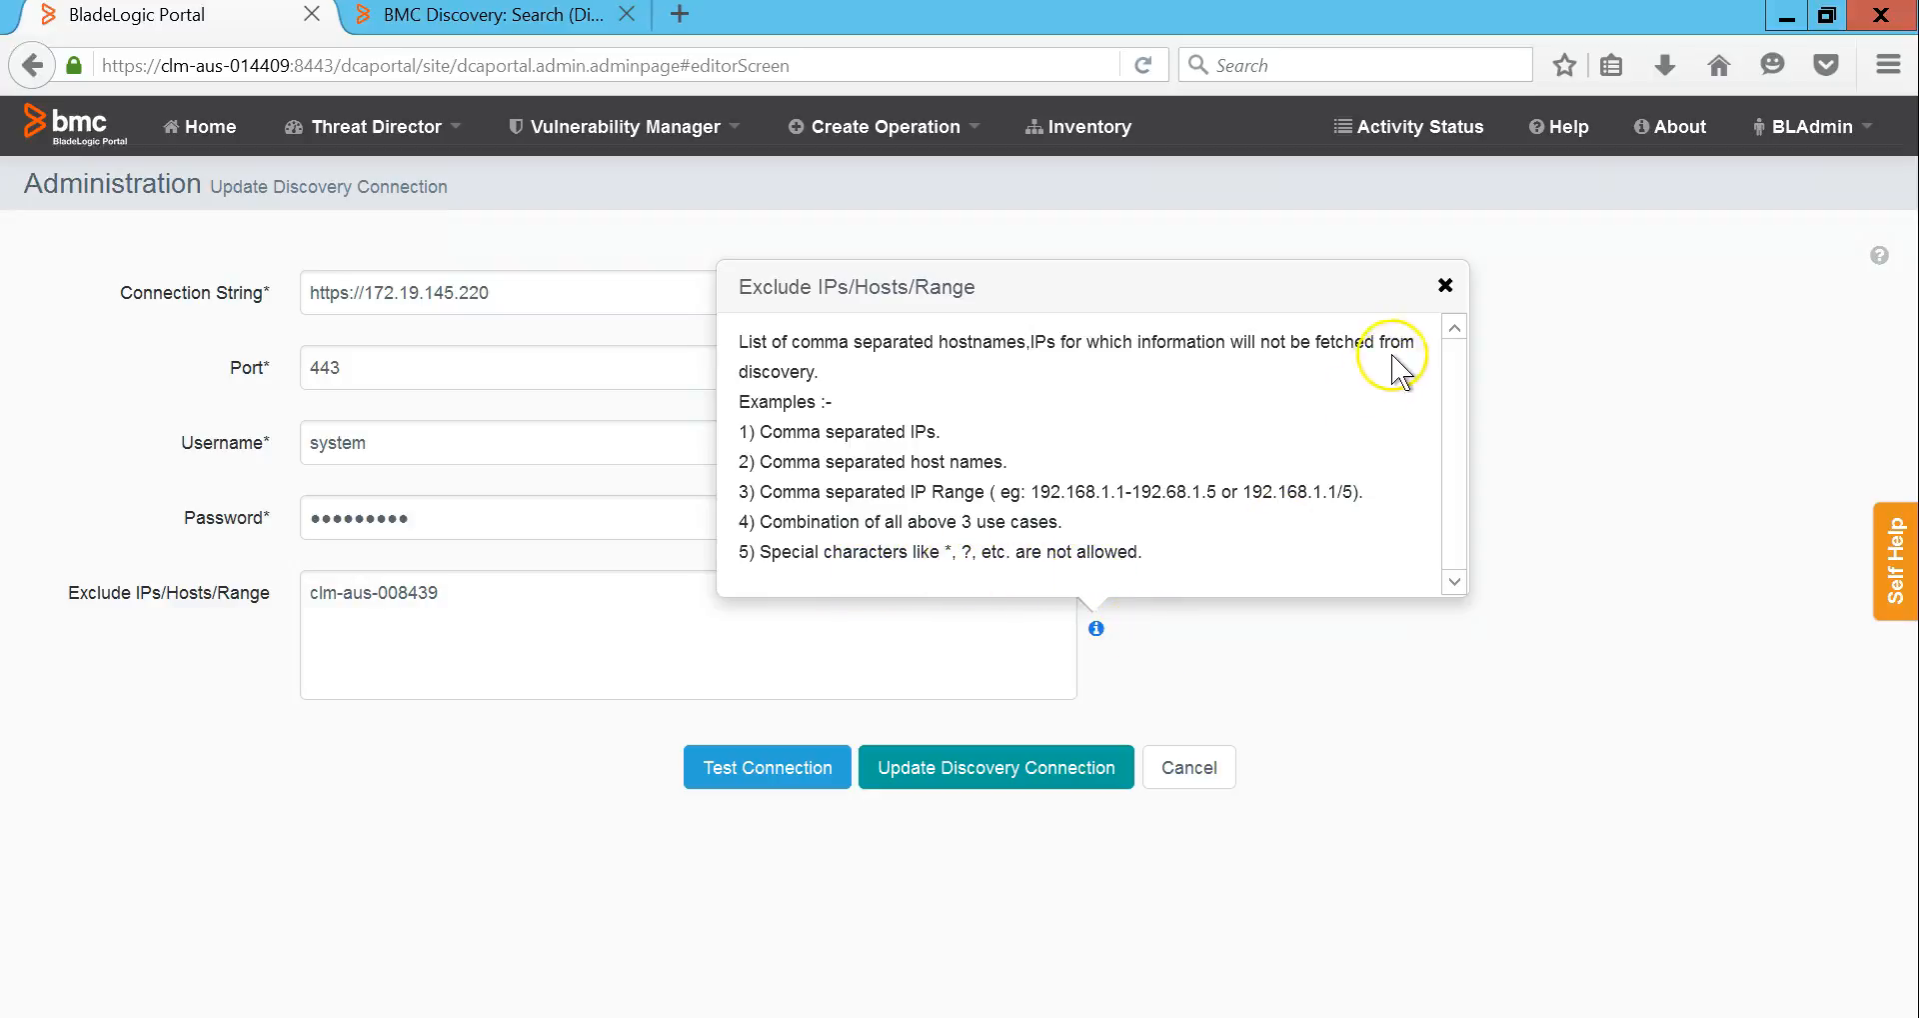
{"action": "left_click", "coordinate": [1446, 286]}
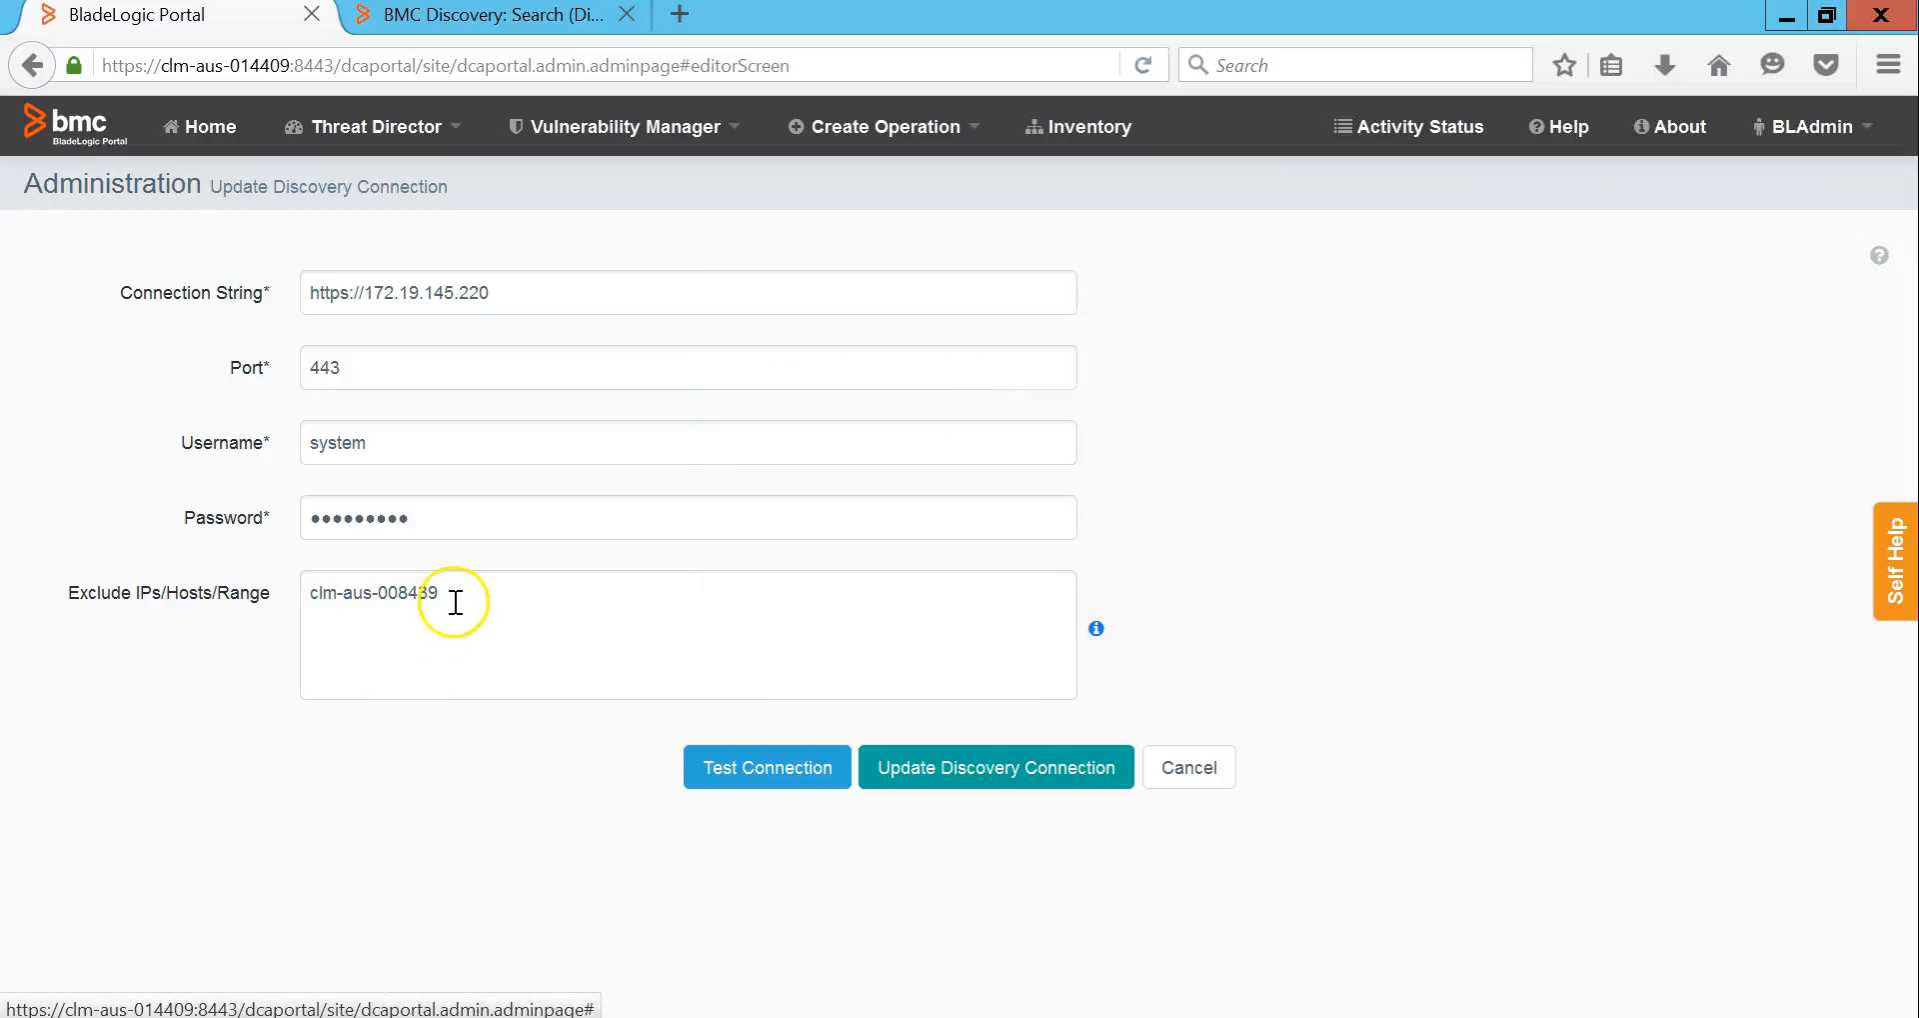
{"action": "left_click", "coordinate": [470, 20]}
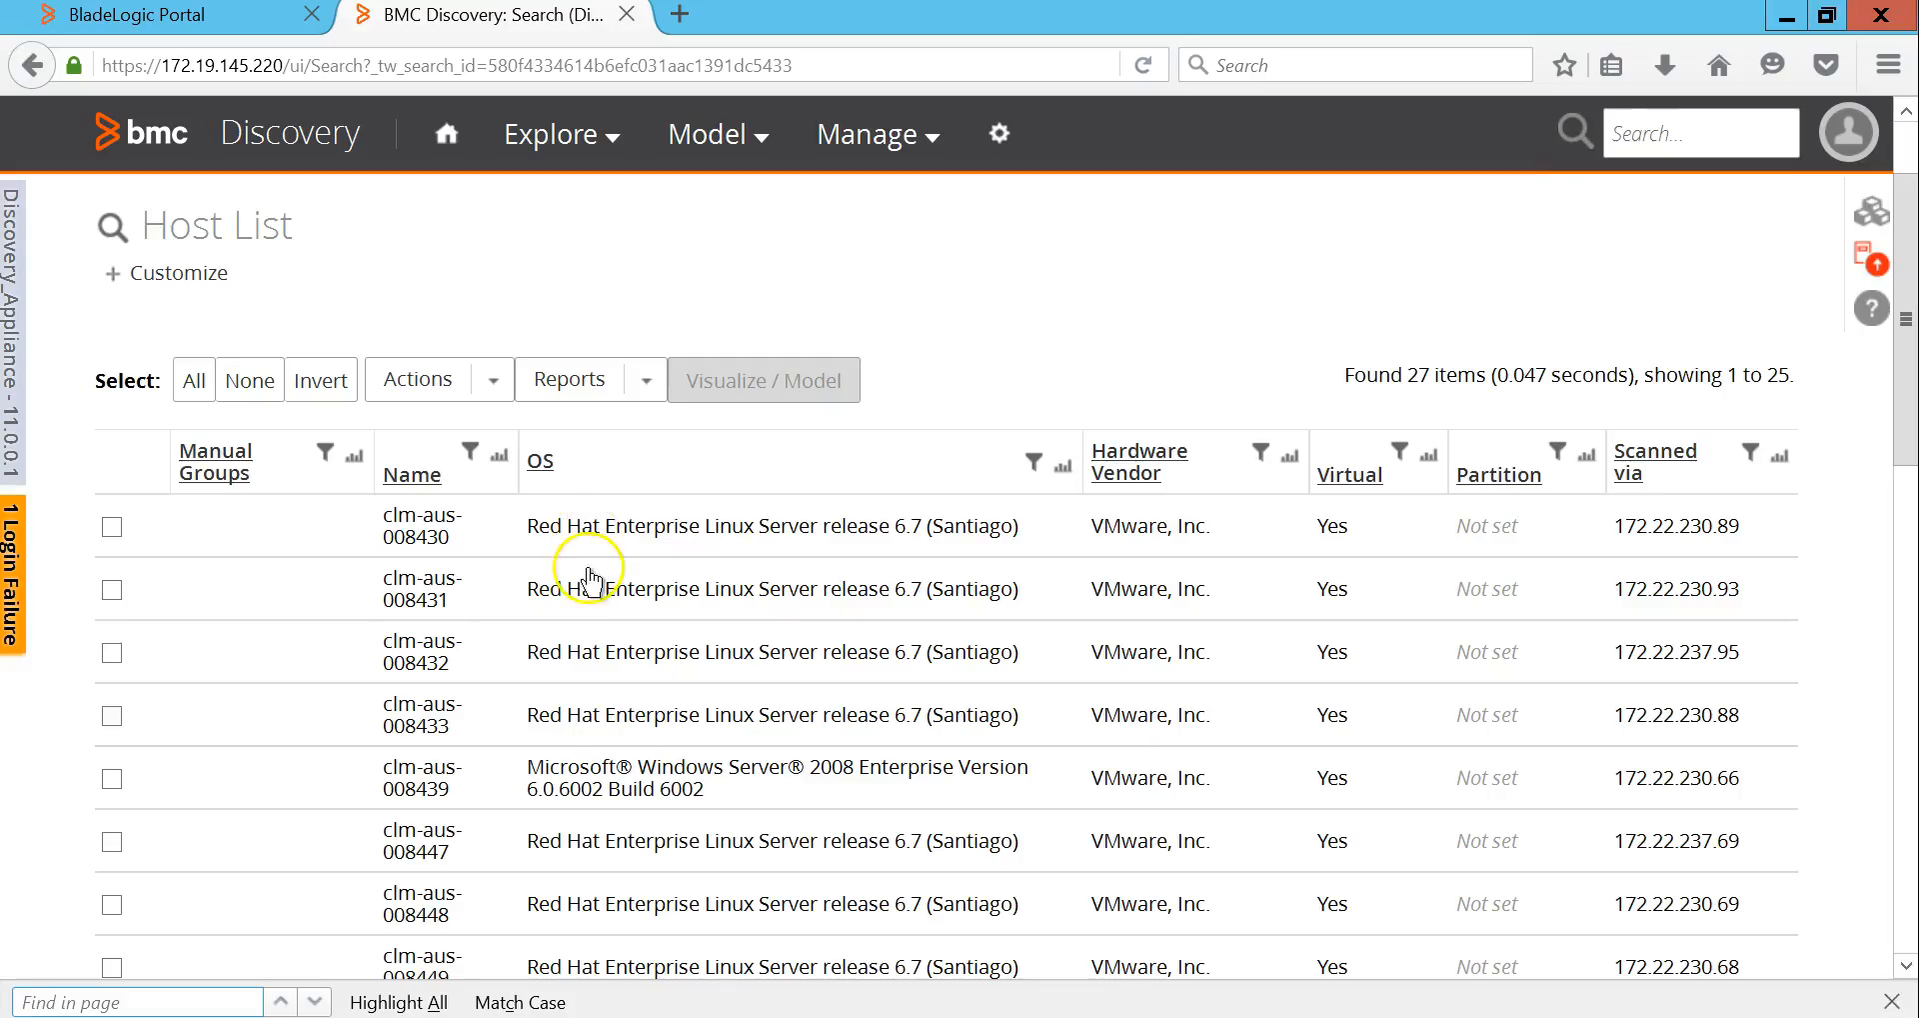
{"action": "left_click_drag", "start_coordinate": [458, 800], "coordinate": [386, 770]}
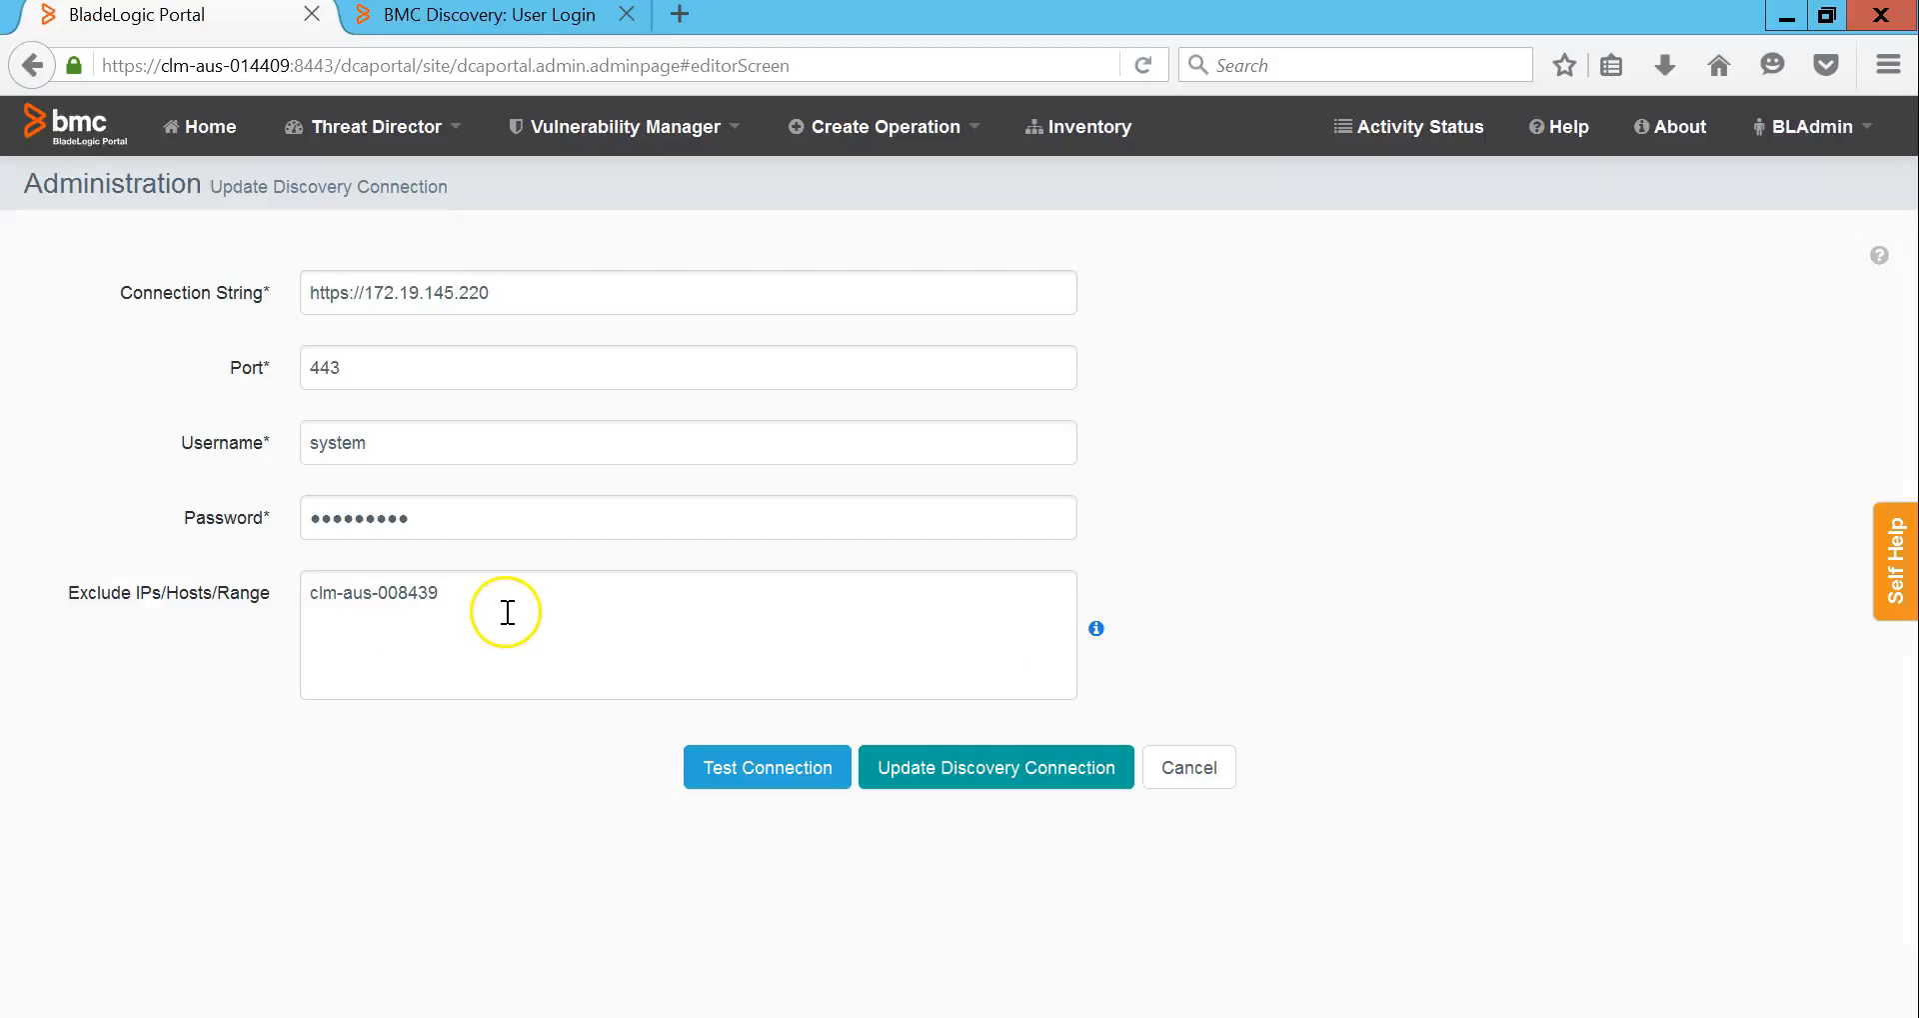
{"action": "left_click", "coordinate": [967, 772]}
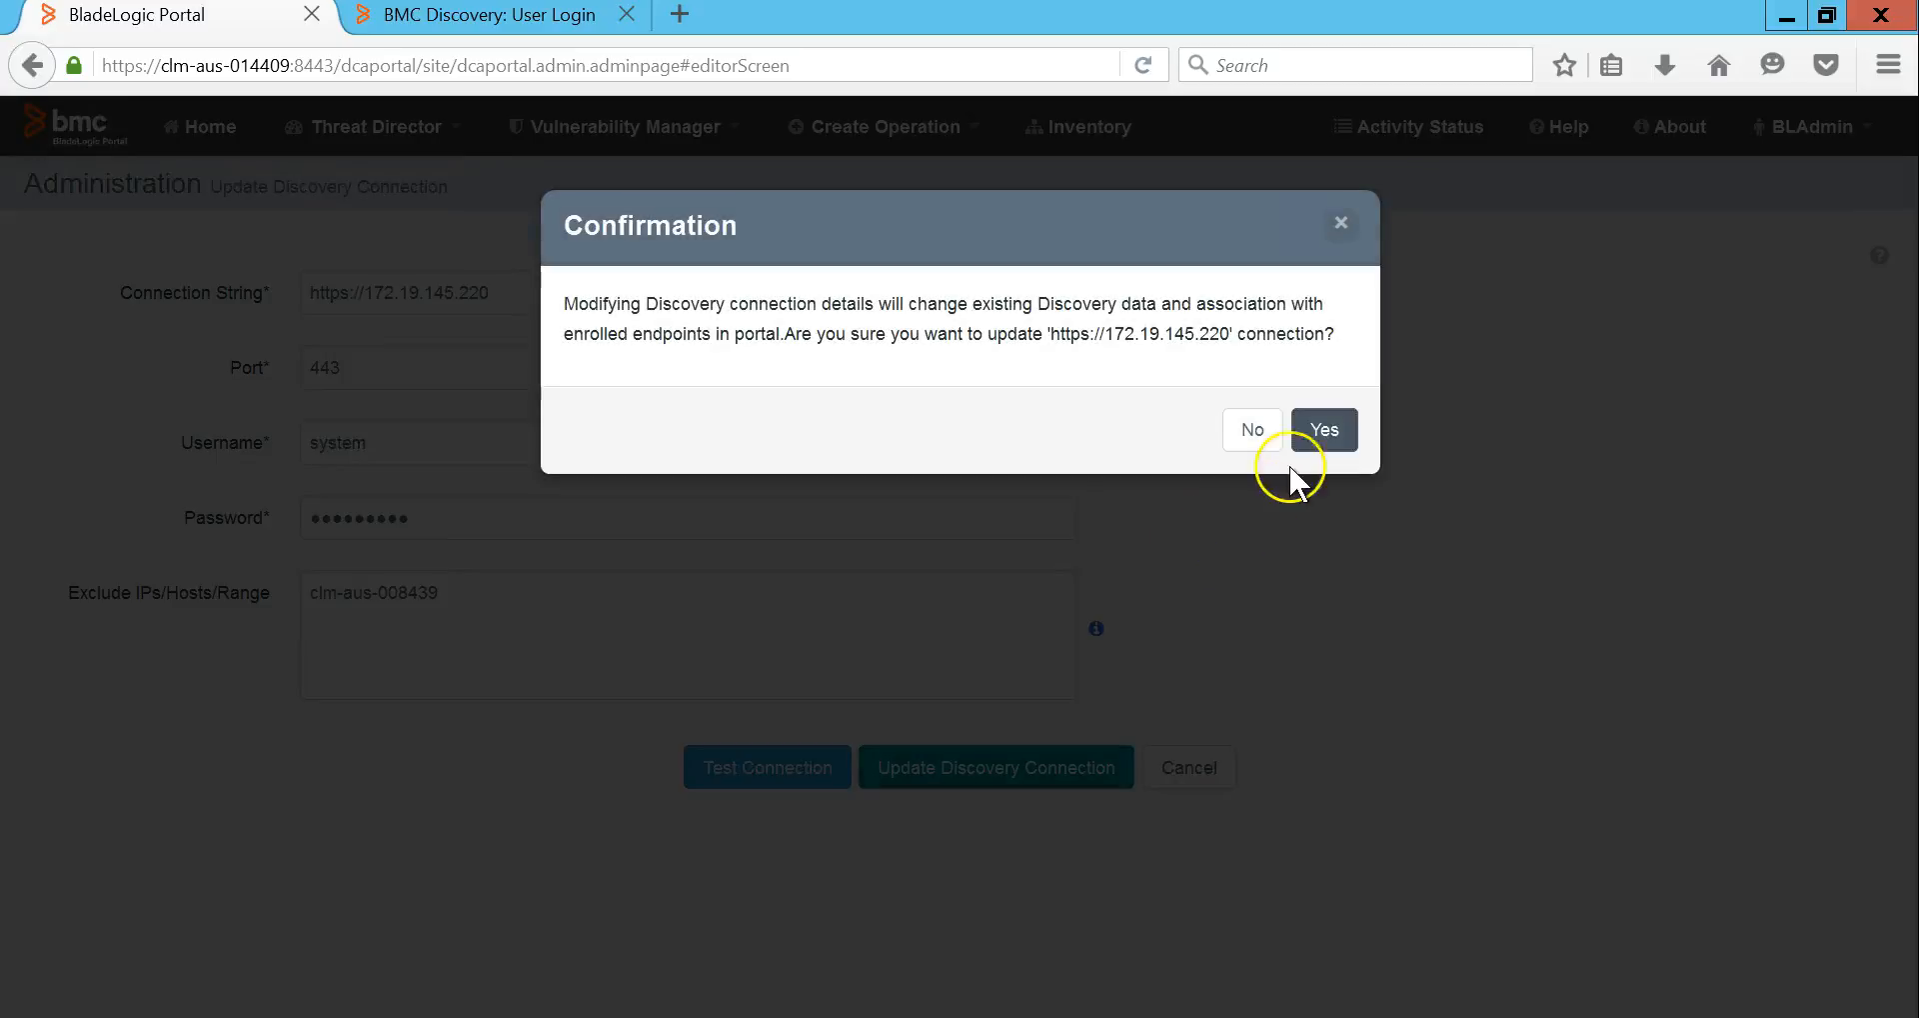
Step: Confirm the Discovery connection update, then go to Threat Director's Operator Dashboard
{"action": "left_click", "coordinate": [1317, 430]}
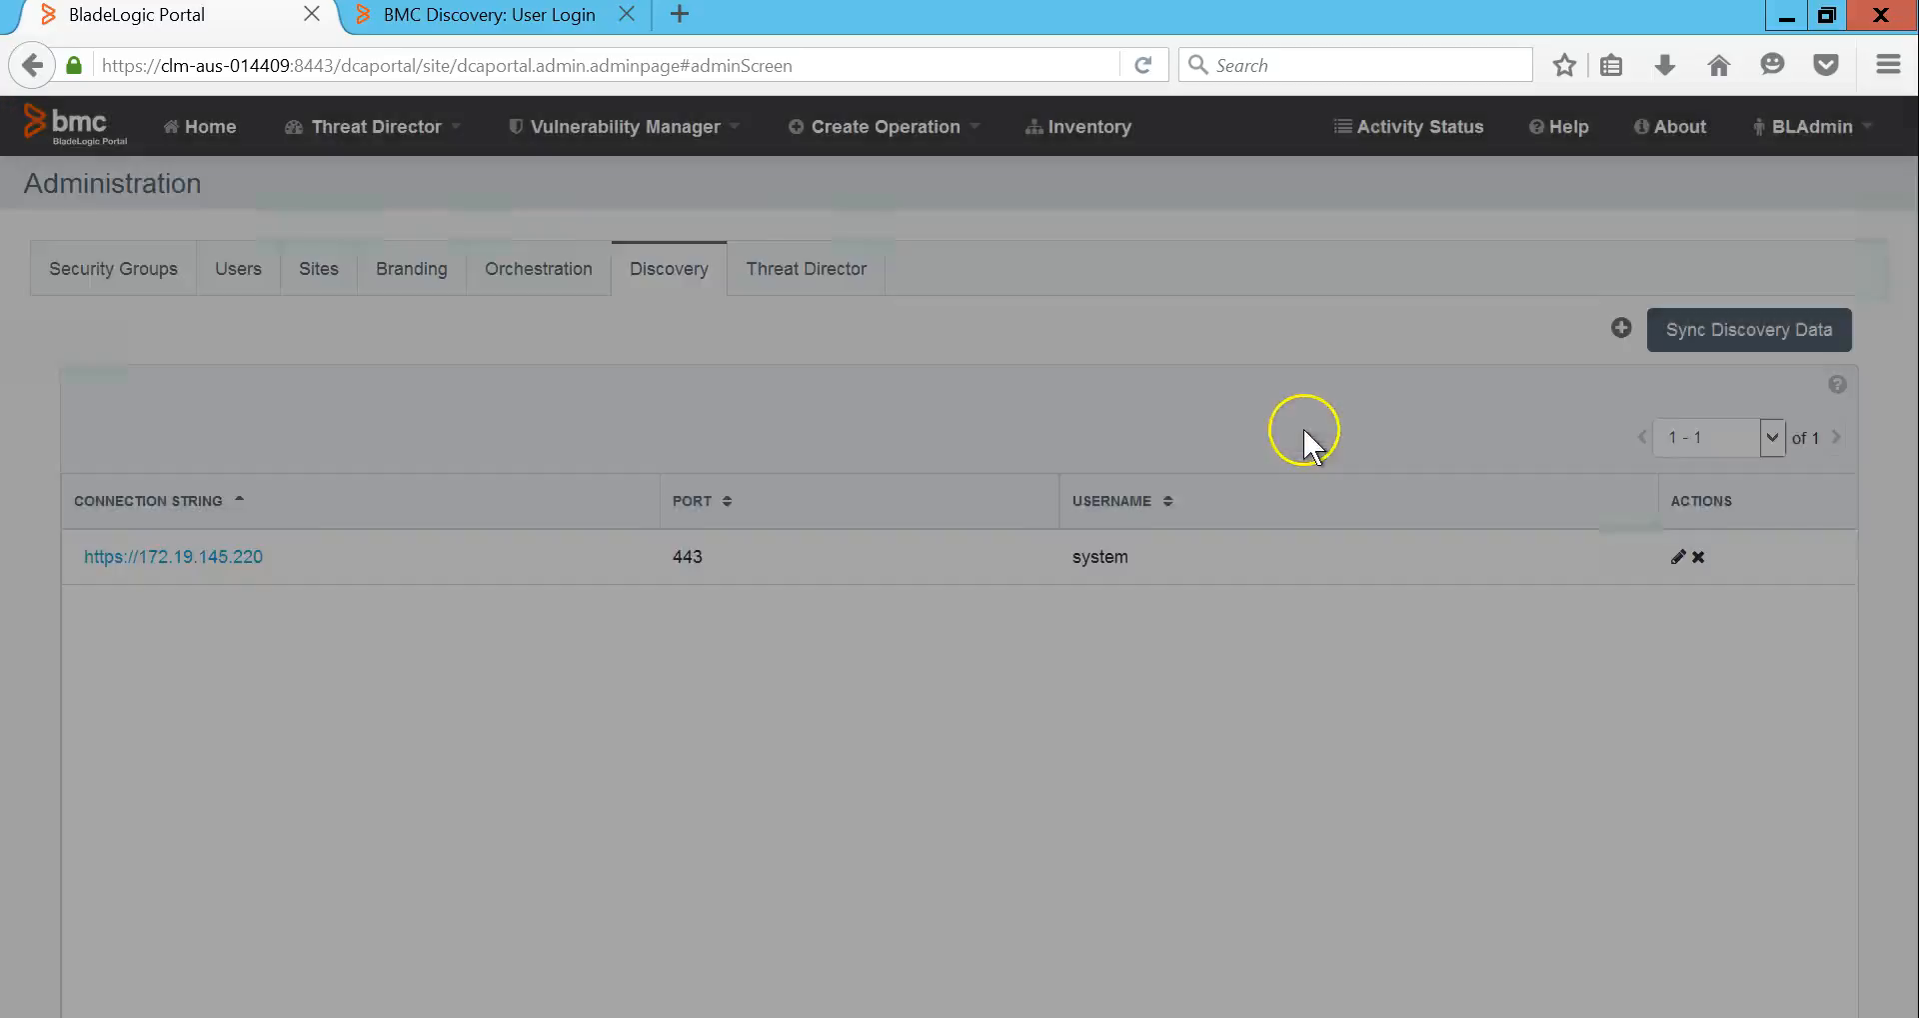
{"action": "left_click", "coordinate": [429, 128]}
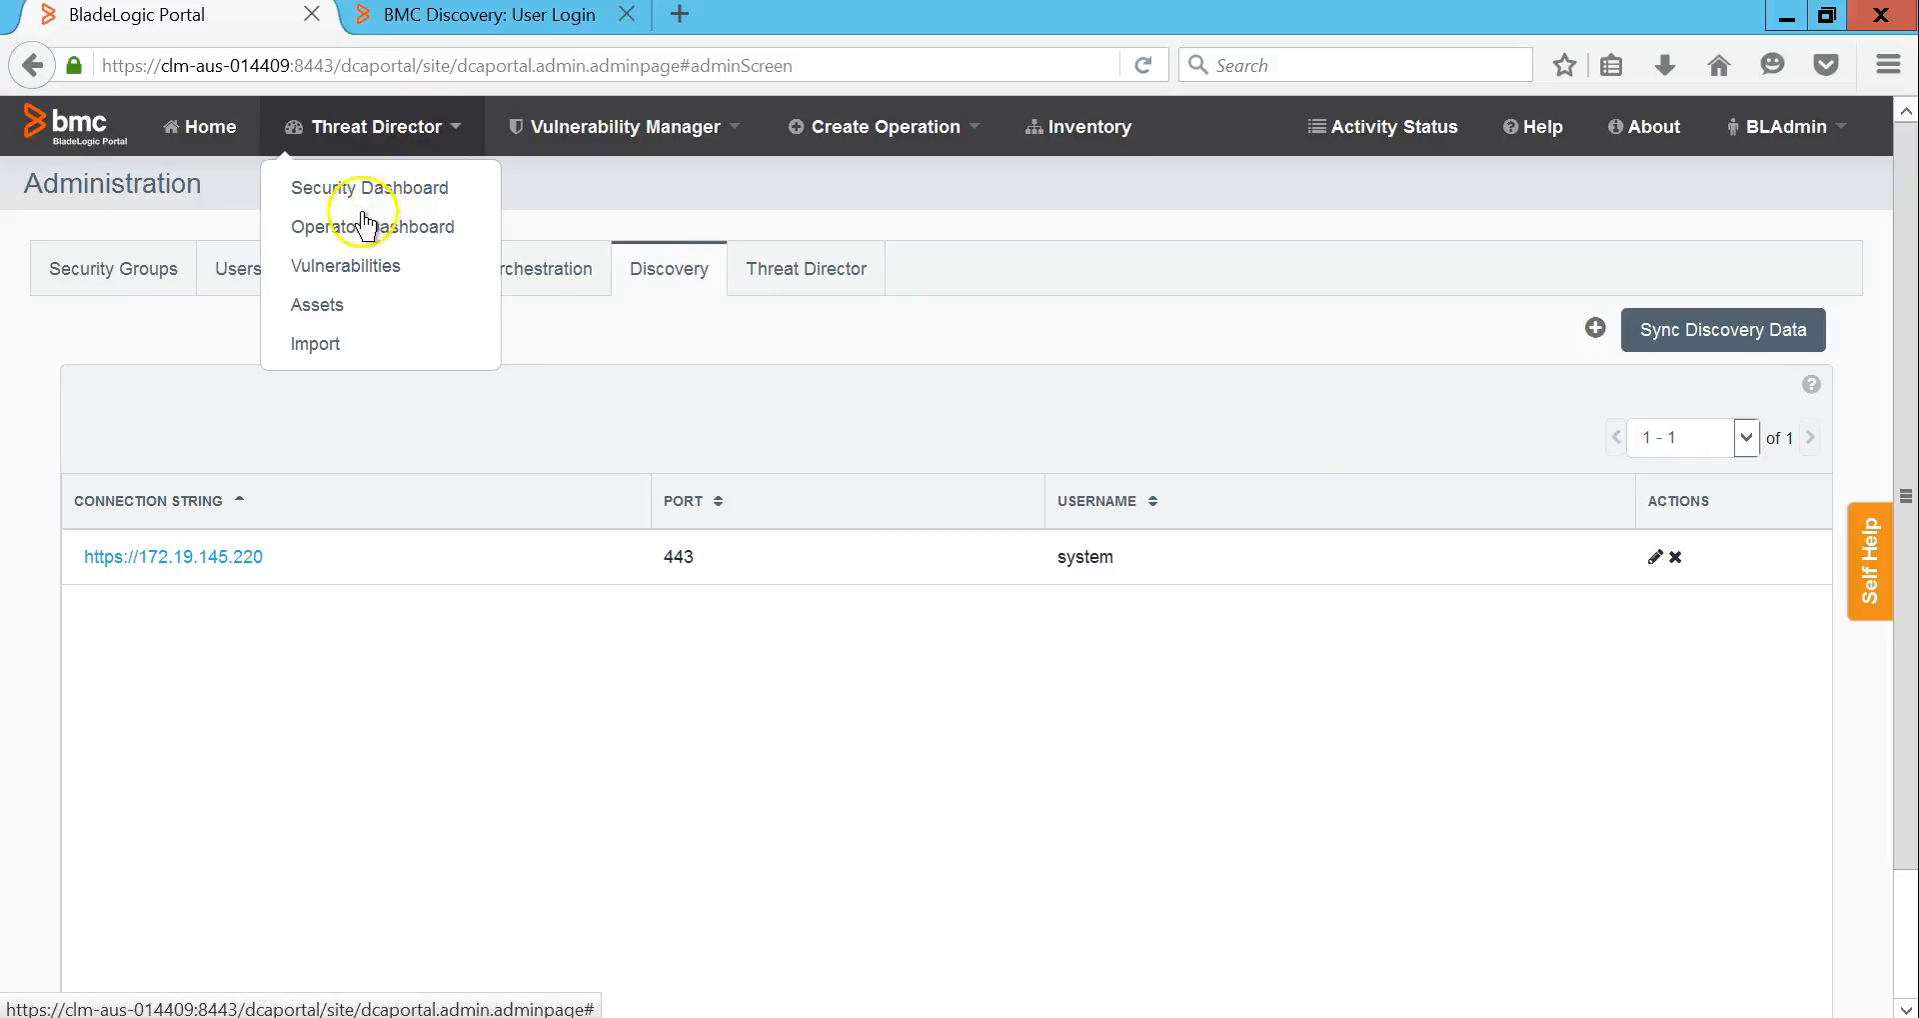
{"action": "left_click", "coordinate": [358, 228]}
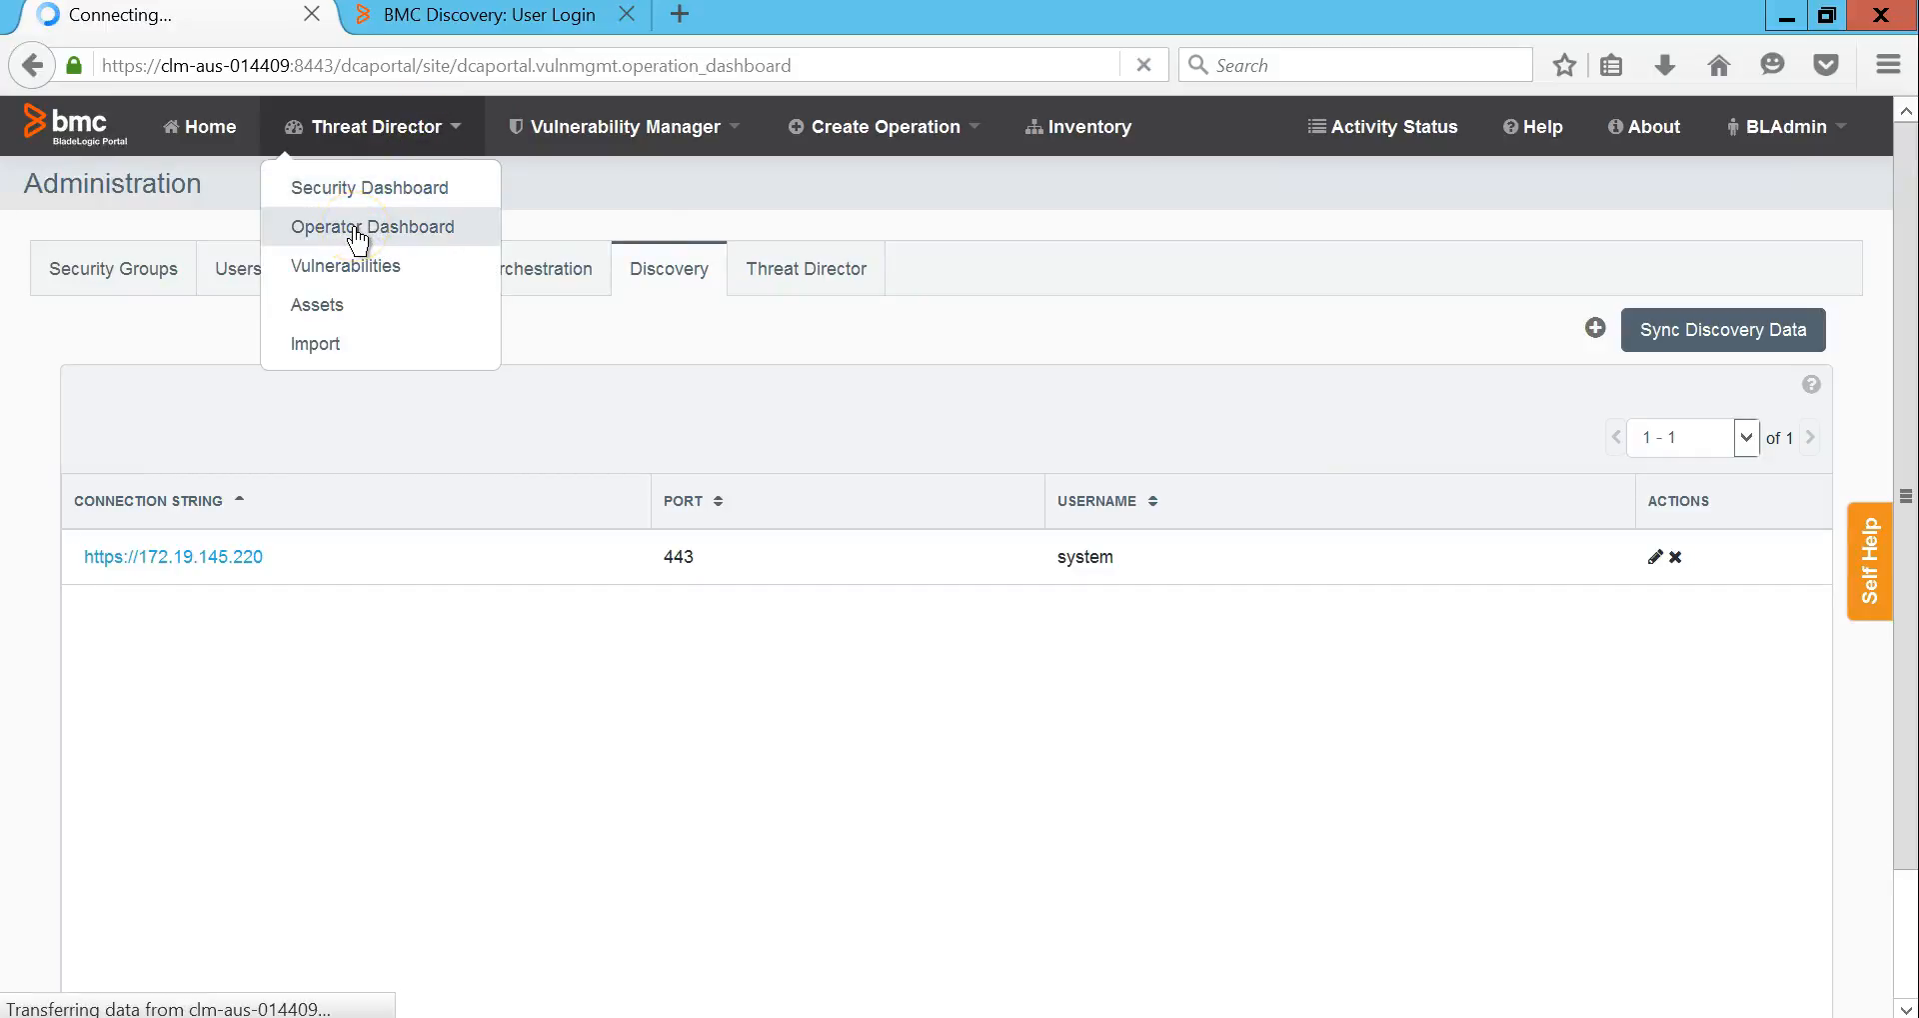